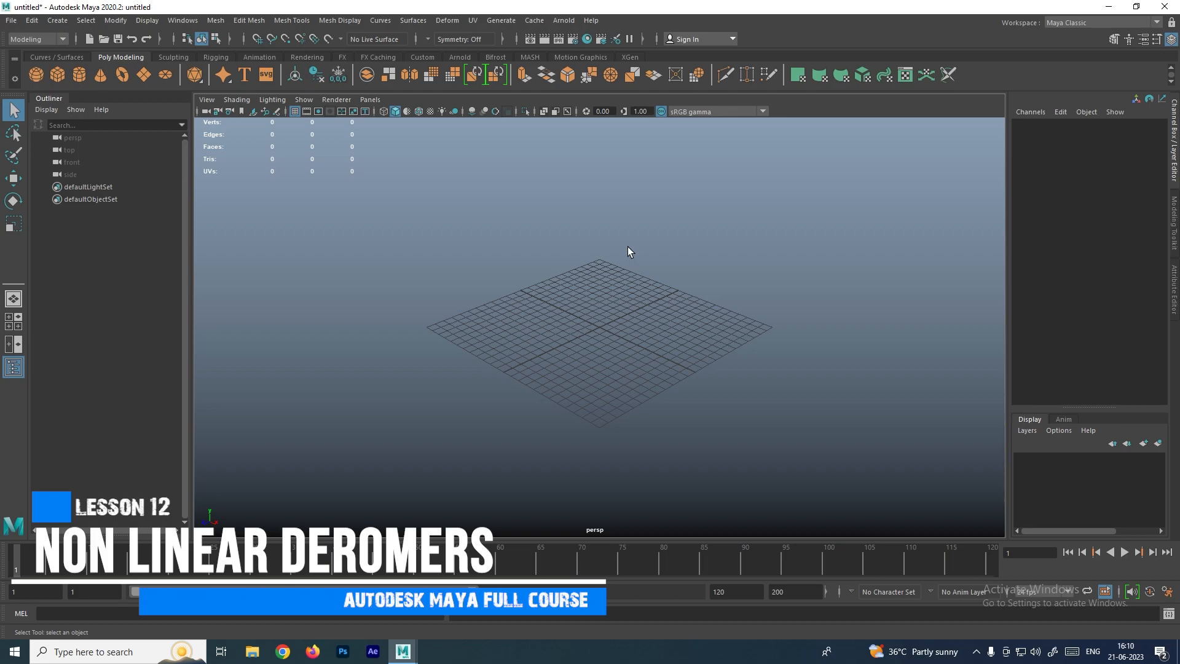
left_click(447, 20)
mouse_move(481, 220)
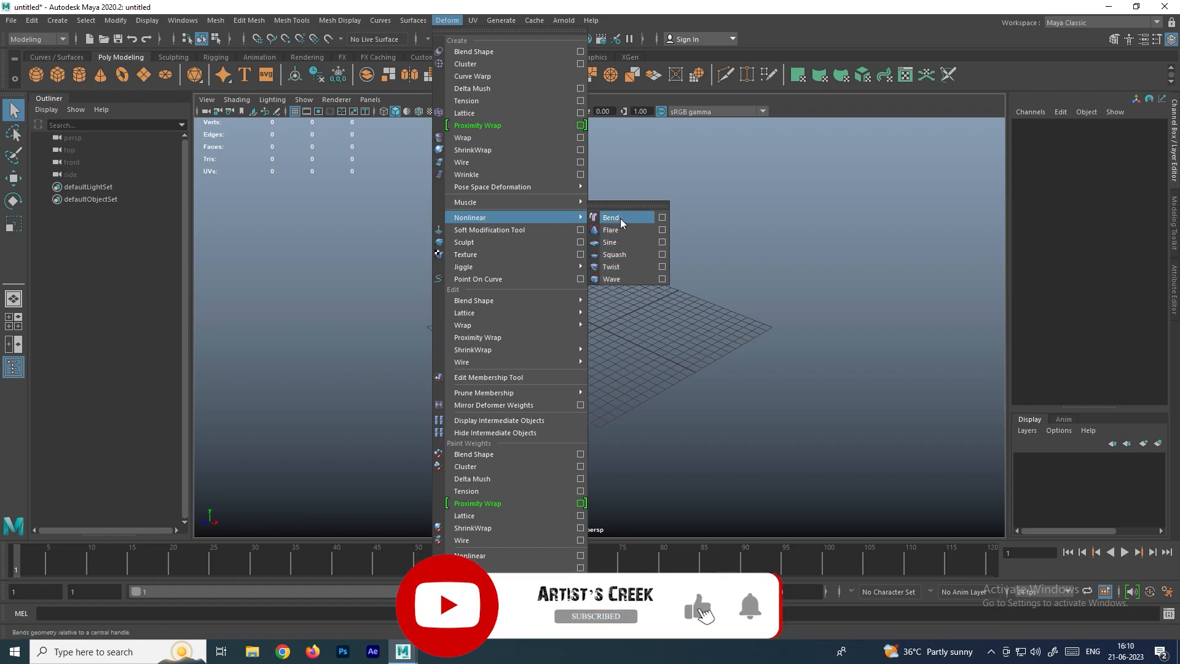
left_click(739, 253)
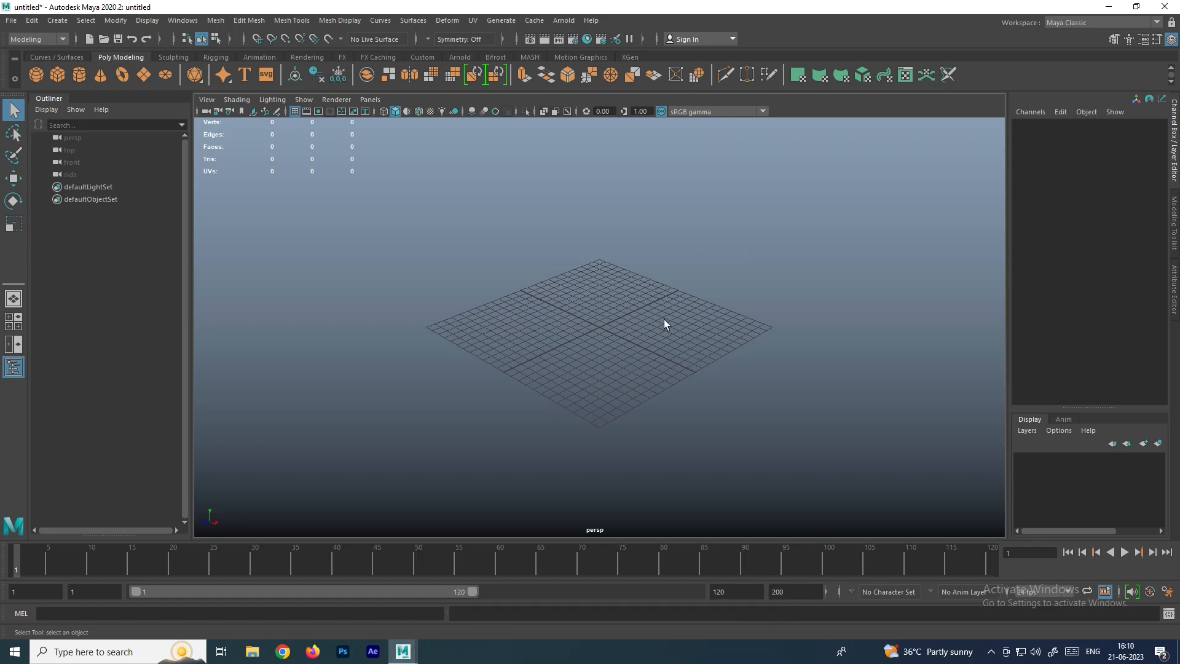
- Create a tall polygon cube on the grid, about 2.4 wide, 14.2 high and 2.1 deep
left_click(61, 79)
left_click_drag(556, 332, 593, 155)
scroll(584, 264, "up", 3)
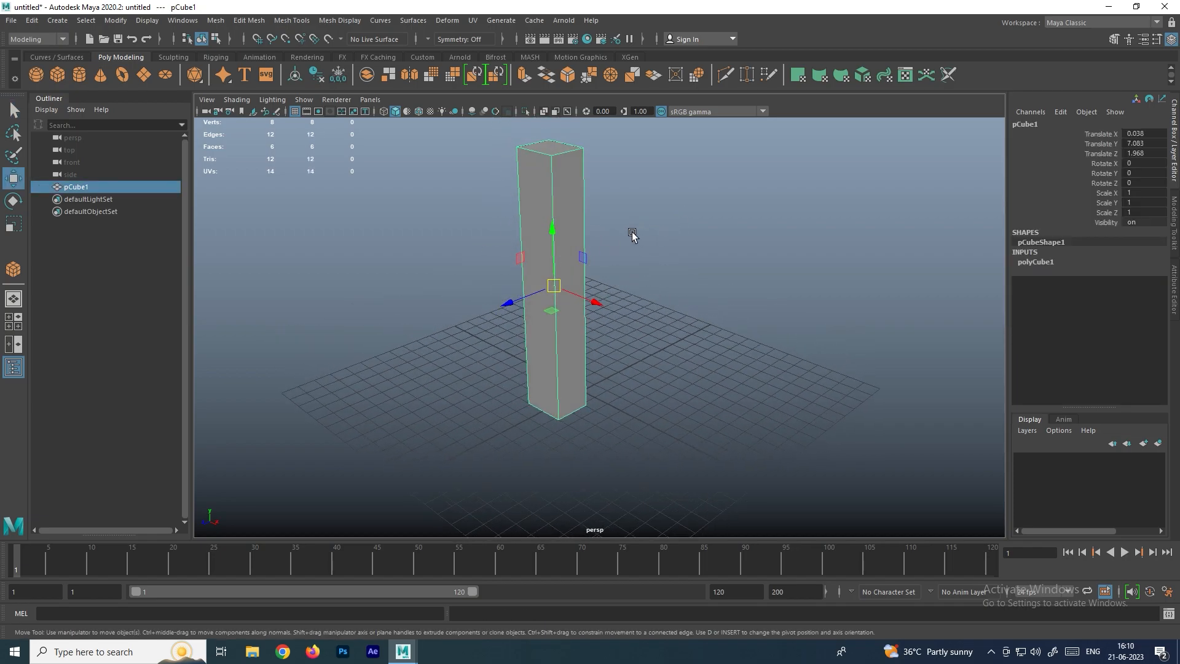
middle_click_drag(631, 235, 595, 256, "alt")
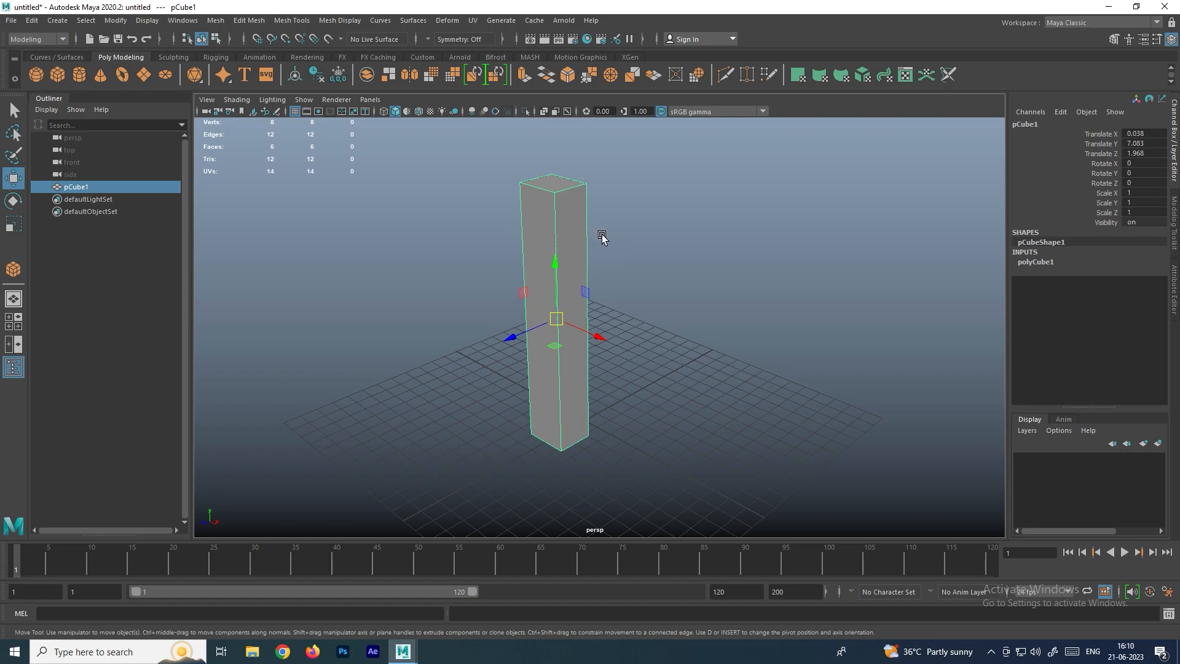
left_click_drag(561, 263, 601, 265, "alt")
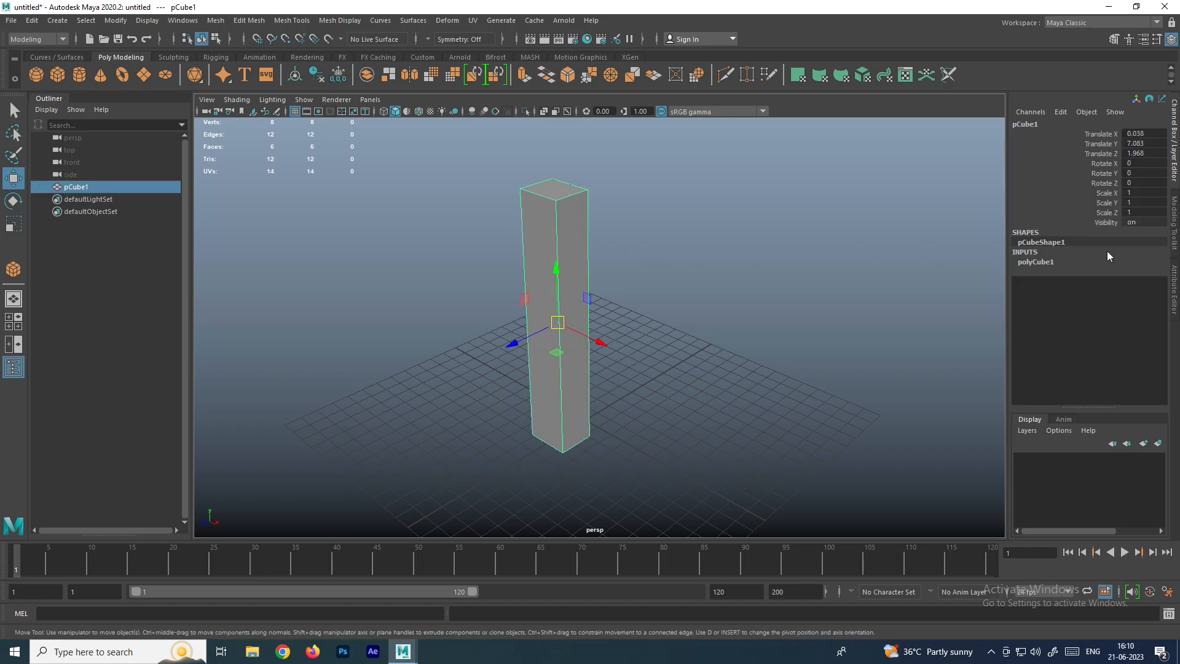
- Raise the cube's width, height and depth subdivisions to 8 each
left_click(1036, 264)
left_click_drag(1090, 304, 1104, 323)
middle_click_drag(725, 319, 764, 321)
key("w")
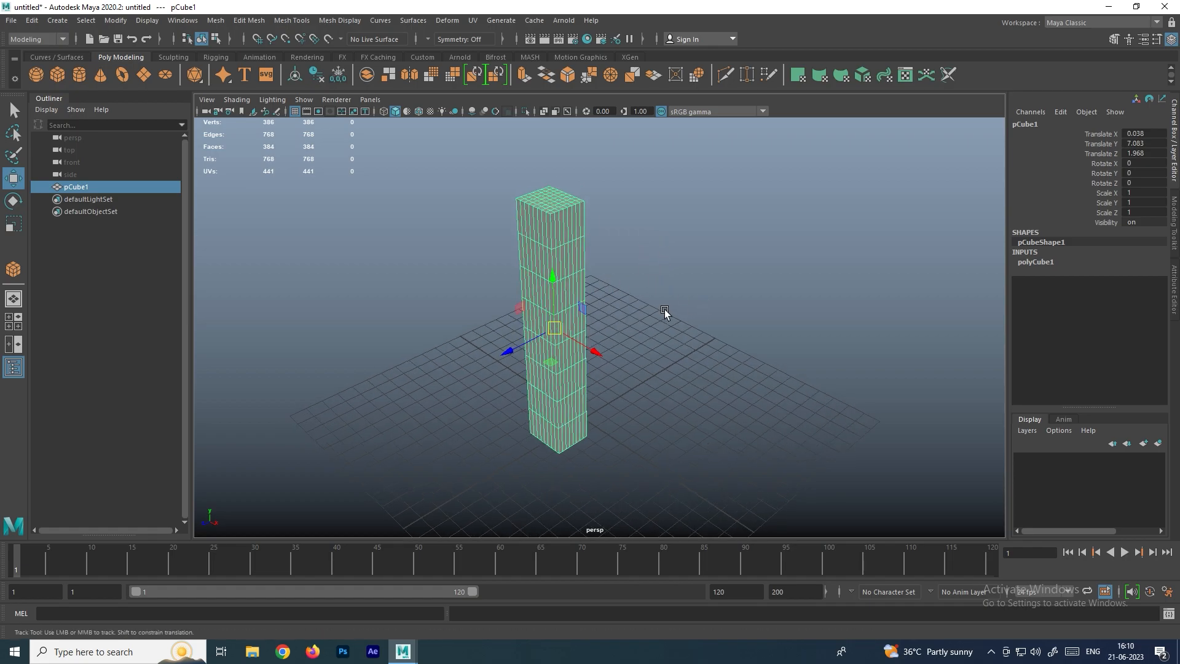
middle_click_drag(665, 309, 670, 282, "alt")
left_click_drag(608, 296, 640, 231, "alt")
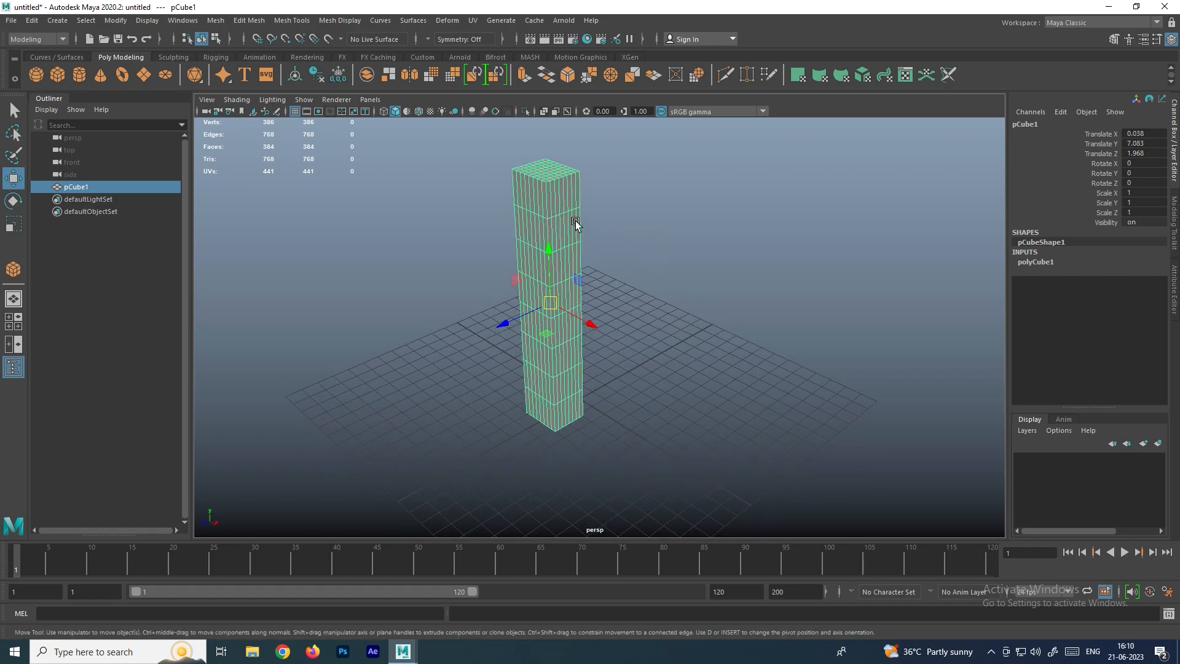
- Add a nonlinear Bend deformer to the cube and set its curvature to 180
left_click(446, 20)
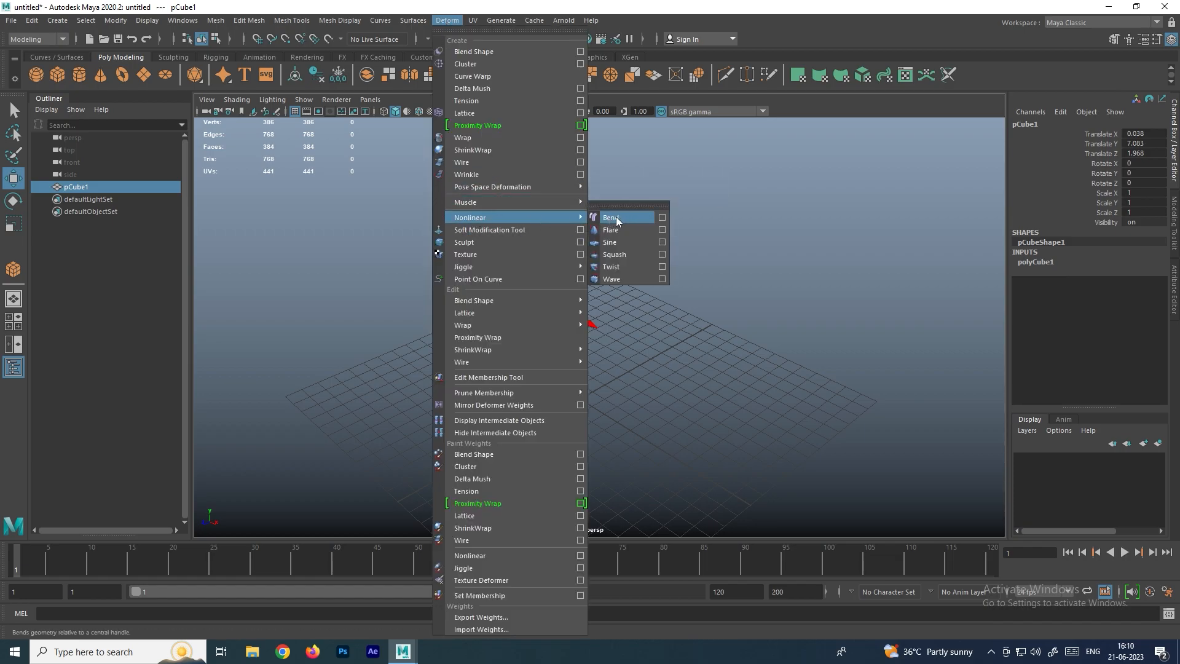
left_click(621, 216)
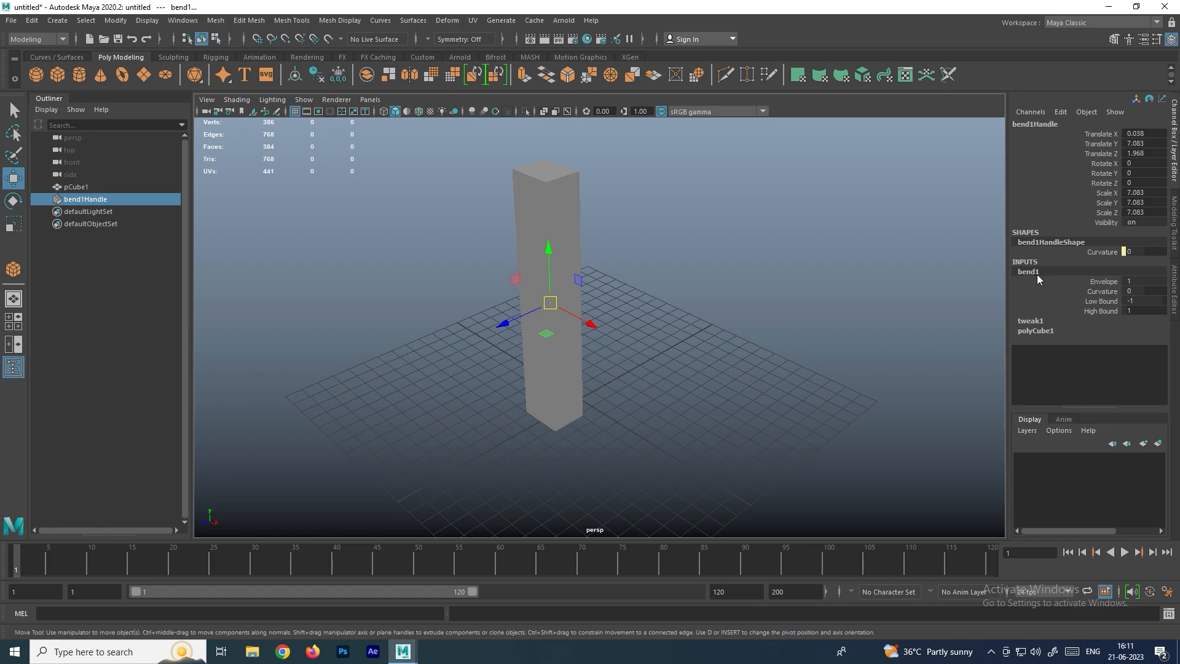
left_click(1101, 291)
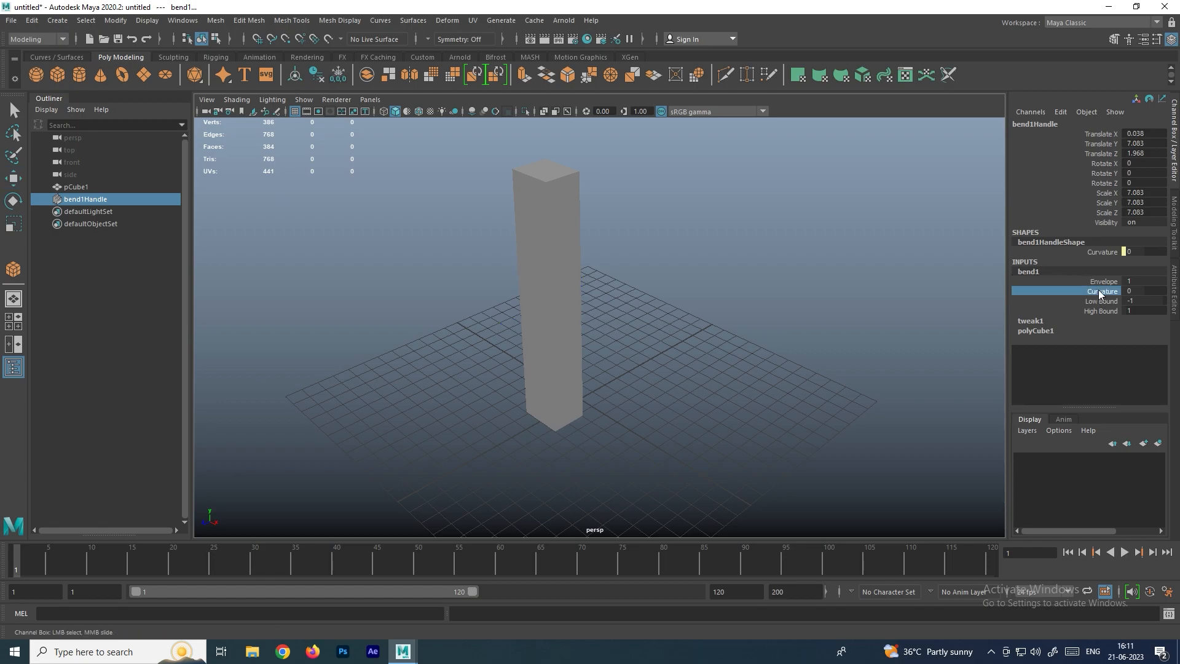
middle_click_drag(700, 312, 780, 278)
left_click_drag(795, 293, 762, 276, "alt")
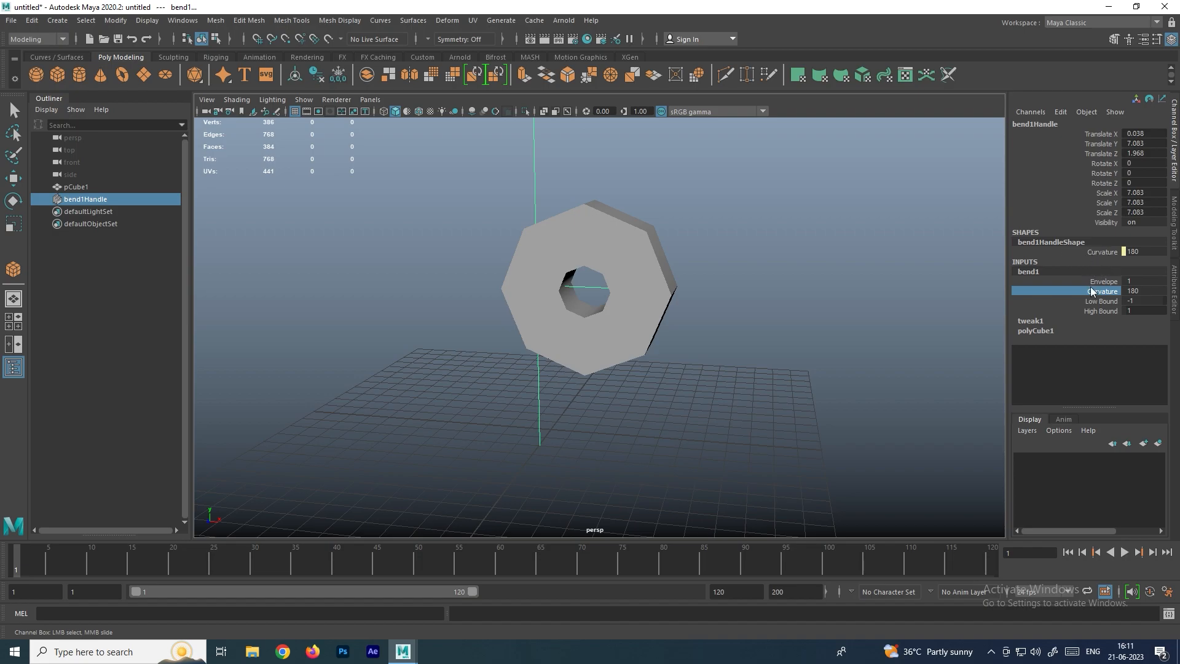
- Set the bent cube's width, height and depth subdivisions to 32 for a smooth curve
left_click(1035, 330)
left_click_drag(1104, 330, 1110, 349)
middle_click_drag(768, 313, 913, 297)
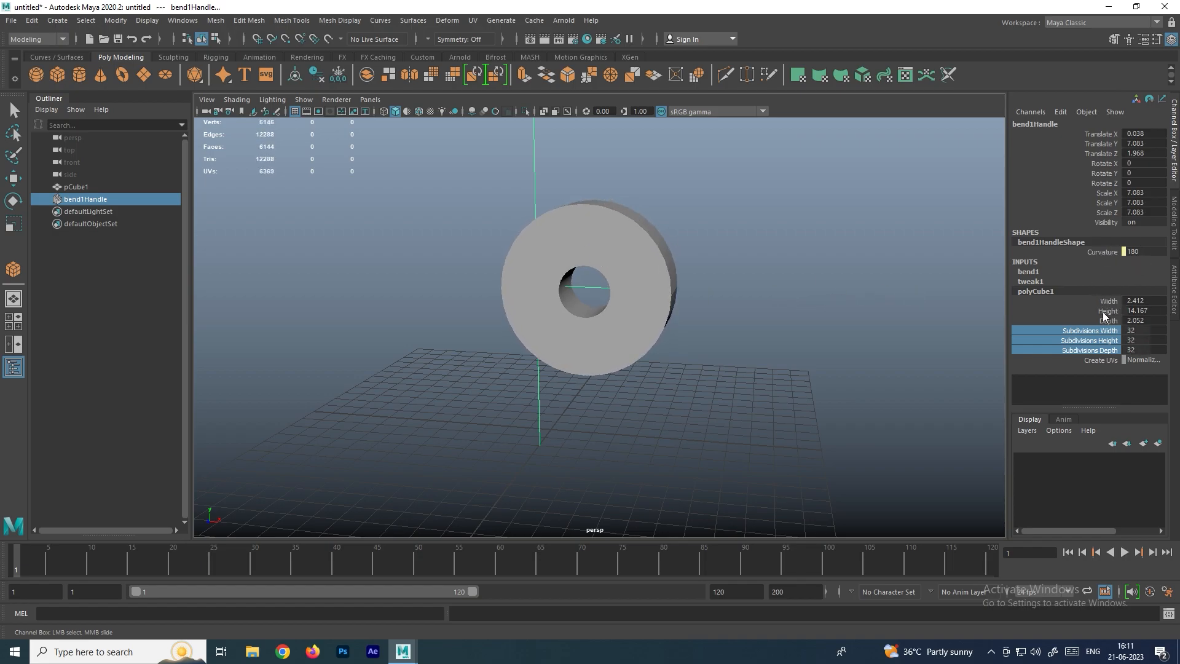
- Set the bend's low bound to 0 and its curvature to about 142
left_click(1035, 272)
key("w")
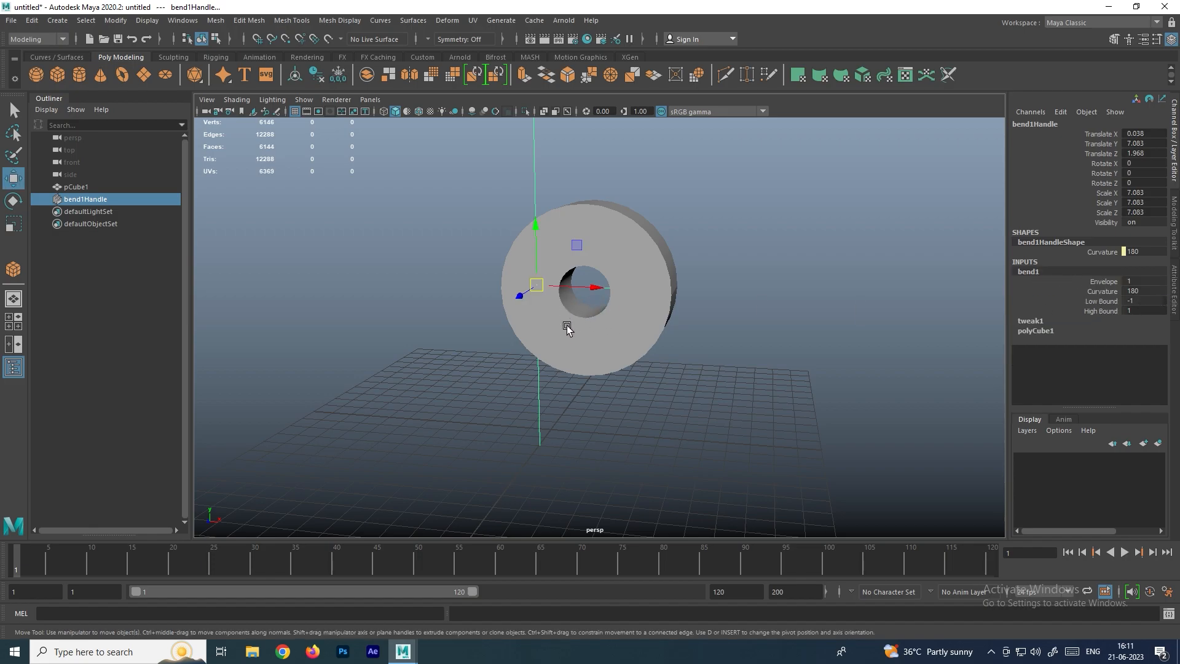
left_click(1092, 301)
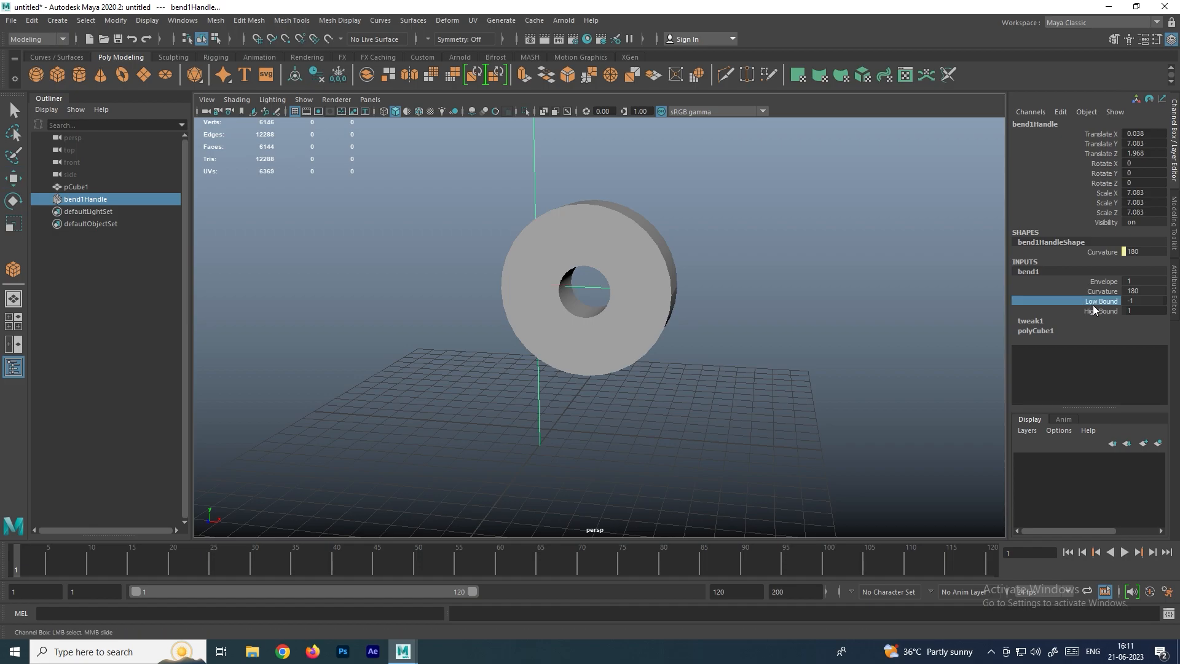
middle_click_drag(769, 308, 817, 267)
left_click(1085, 291)
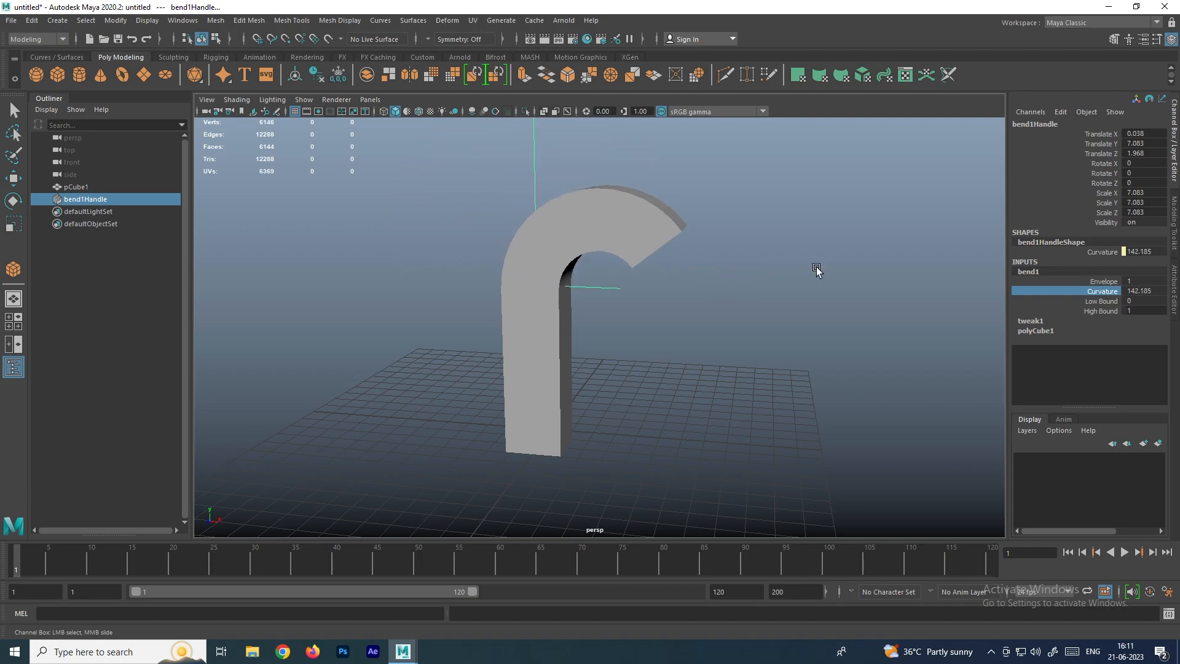
- Set the bend's high bound to 0 and its low bound to -10 so only the lower half bends
left_click(1100, 311)
middle_click_drag(1020, 316, 674, 296)
left_click(1106, 301)
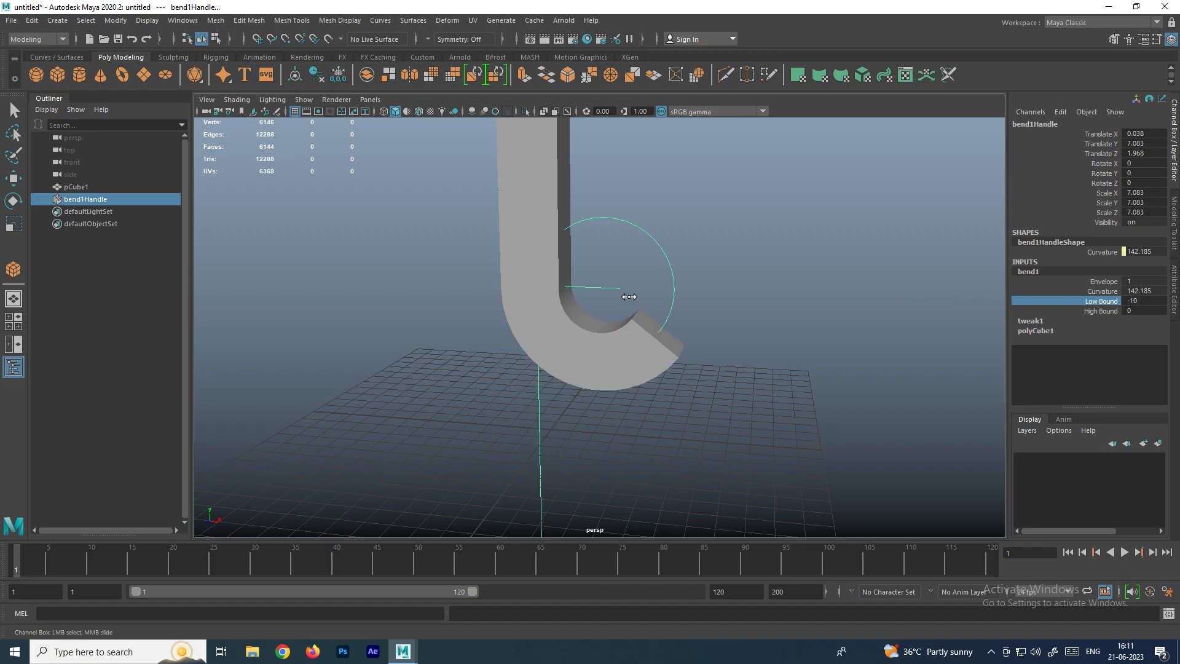
- Reduce the bend's curvature to about 82.6
left_click(1100, 291)
middle_click_drag(858, 296, 776, 271)
scroll(777, 269, "down", 4)
left_click_drag(743, 266, 716, 285, "alt")
scroll(686, 283, "up", 2)
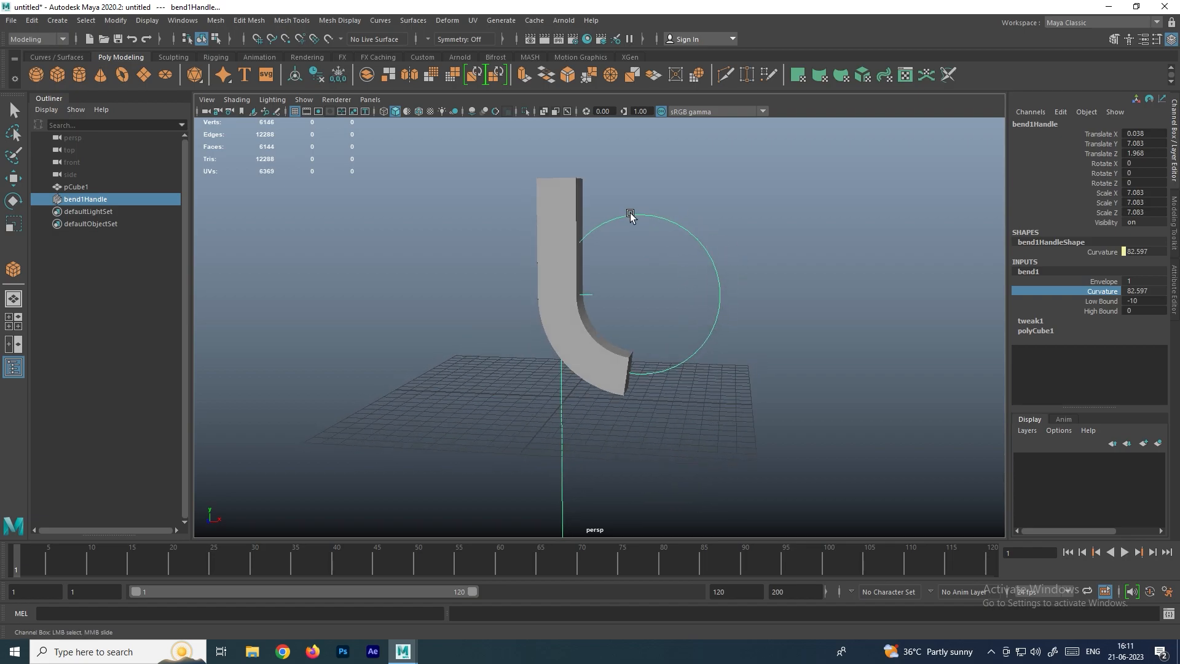
- Move the bend handle by itself along X to about 0.42
left_click(763, 317)
key("w")
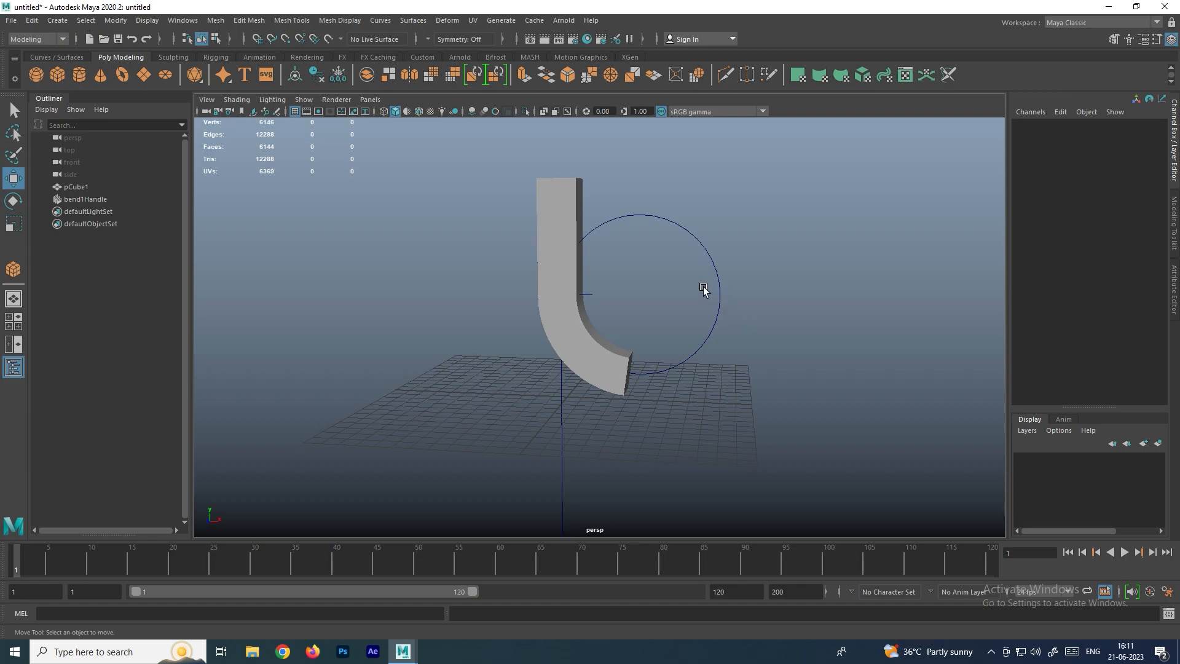
left_click_drag(702, 287, 752, 318)
mouse_move(614, 296)
left_mouse_down()
mouse_move(662, 297)
mouse_move(620, 297)
mouse_move(619, 316)
mouse_move(463, 308)
mouse_move(627, 308)
left_mouse_up()
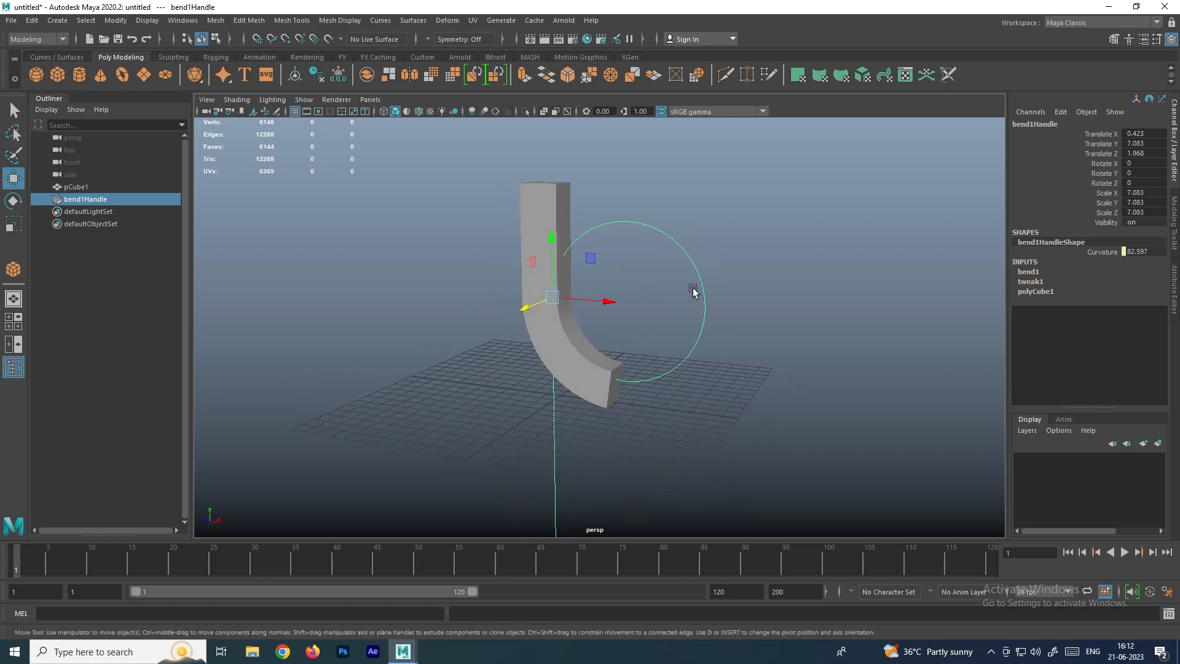
- Delete the bend handle and undo the deletion
key("Delete")
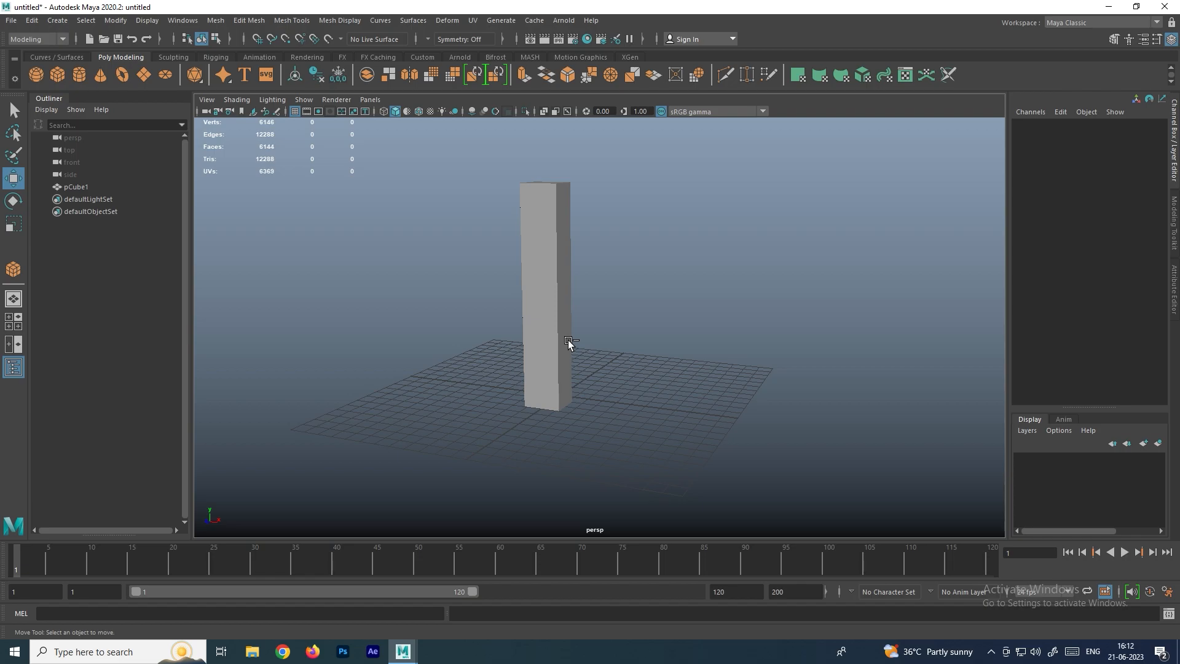
key("ctrl+z")
key("ctrl+z")
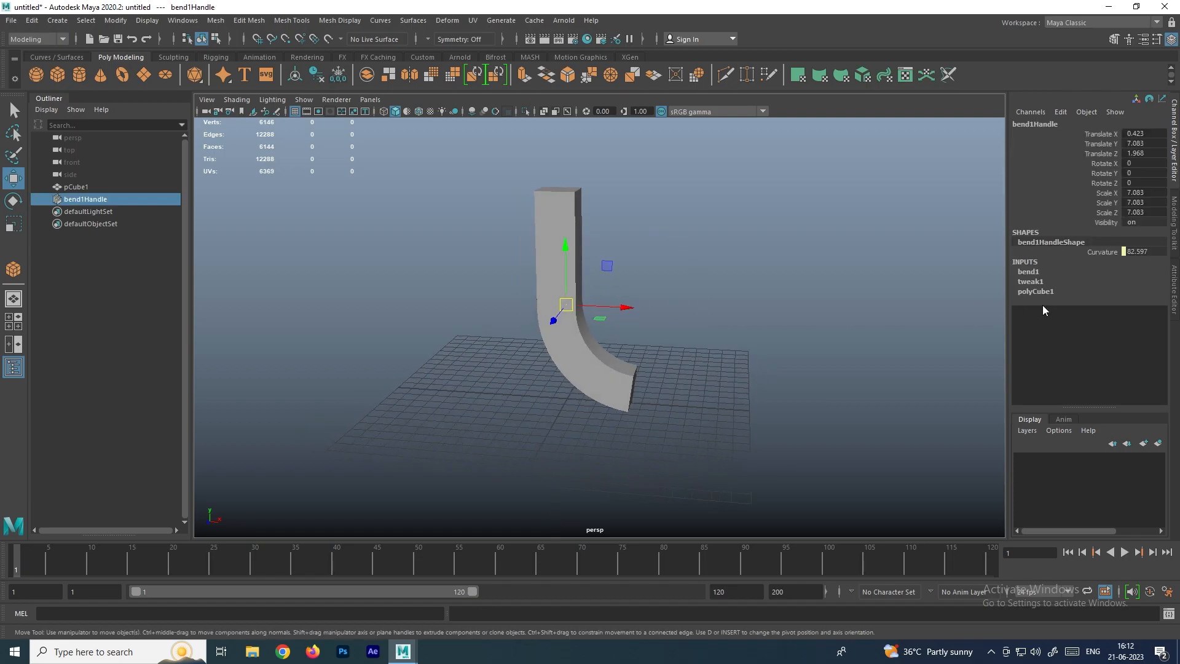
- Set the bend's curvature to 180 so the bar's lower half forms a J-shaped hook
left_click(1028, 272)
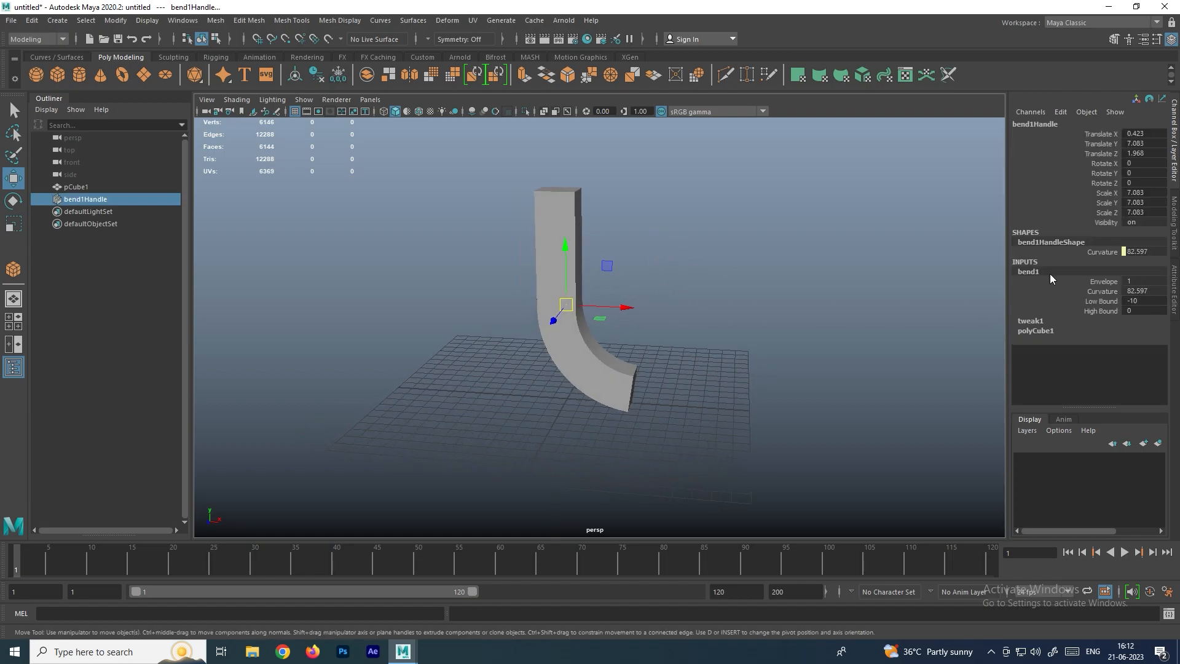
left_click(1102, 291)
middle_click_drag(949, 294, 774, 286)
left_click(758, 291)
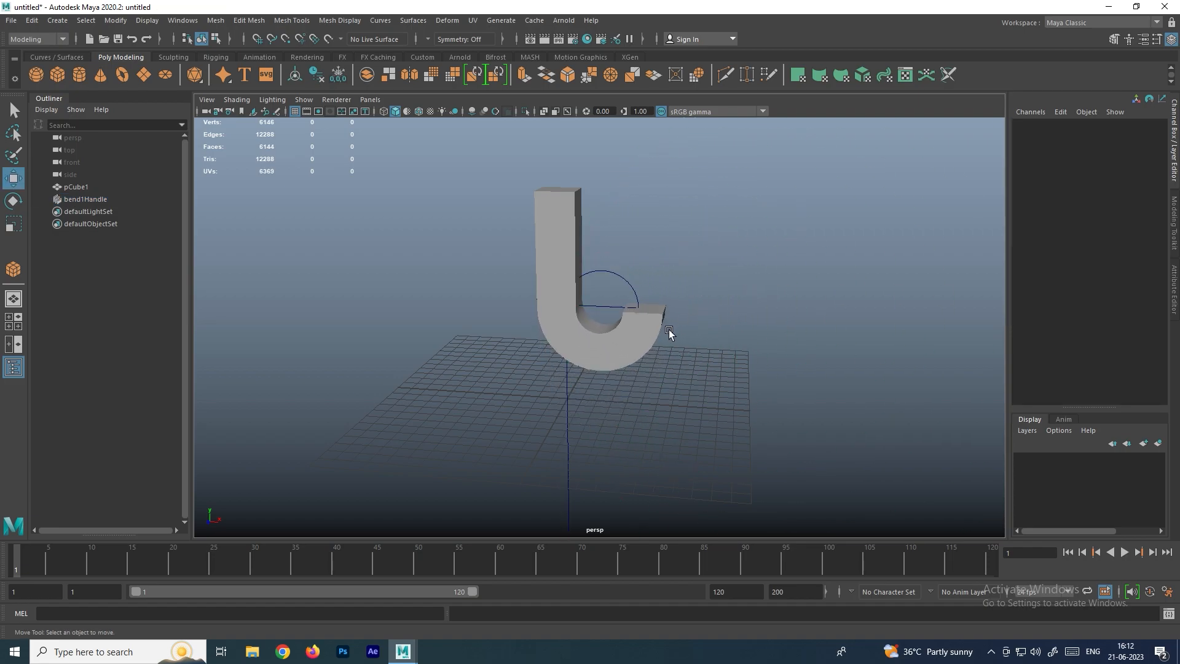
- Move only the bent cube along X to about -1.63, leaving the bend handle in place, and undo the move
left_click_drag(669, 329, 677, 319, "alt")
key("w")
left_click(621, 333)
left_click_drag(590, 316, 692, 297, "alt")
left_click(730, 274)
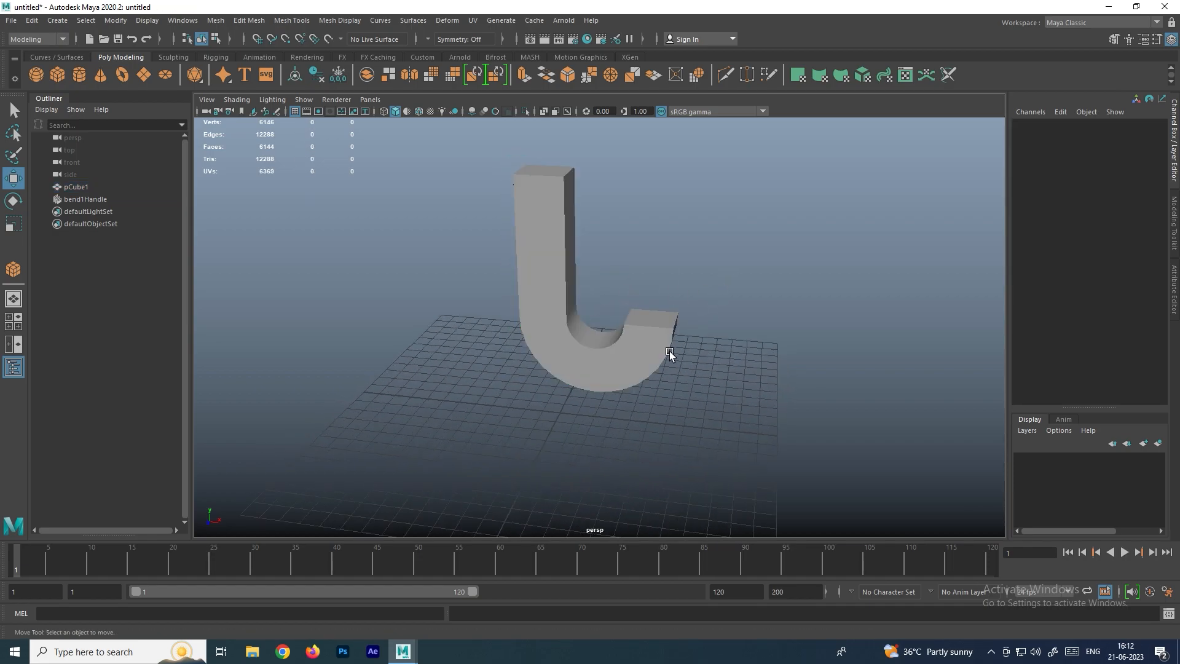
left_click(558, 277)
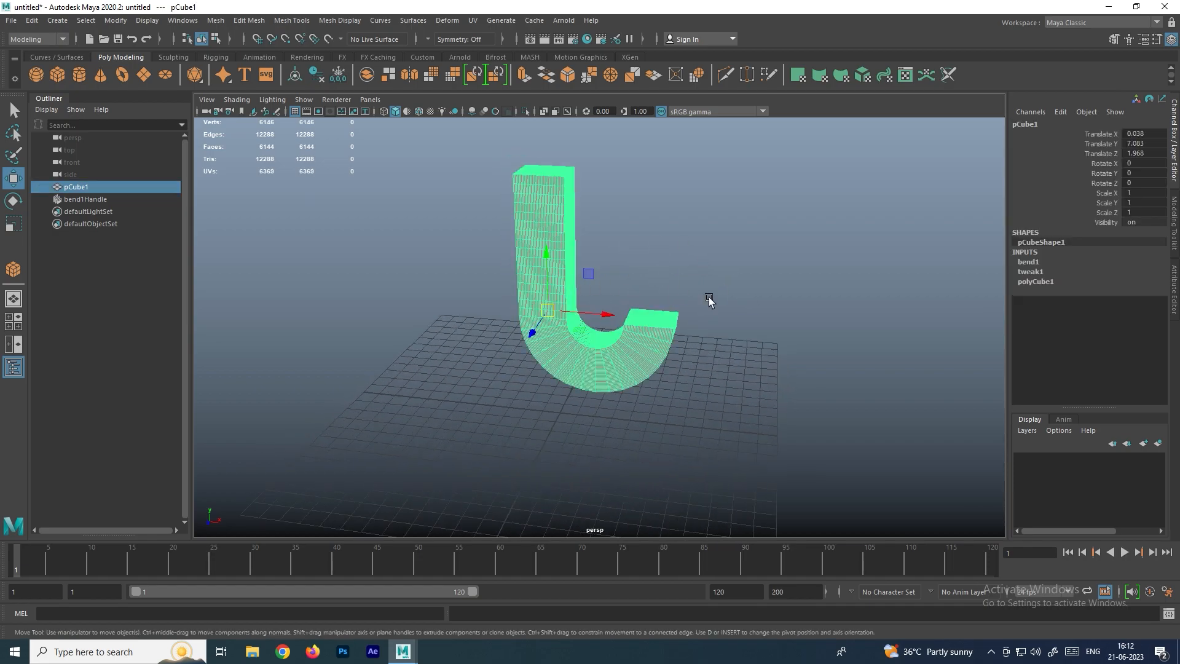
left_click(678, 316)
left_click(613, 336)
left_click_drag(606, 314, 544, 252)
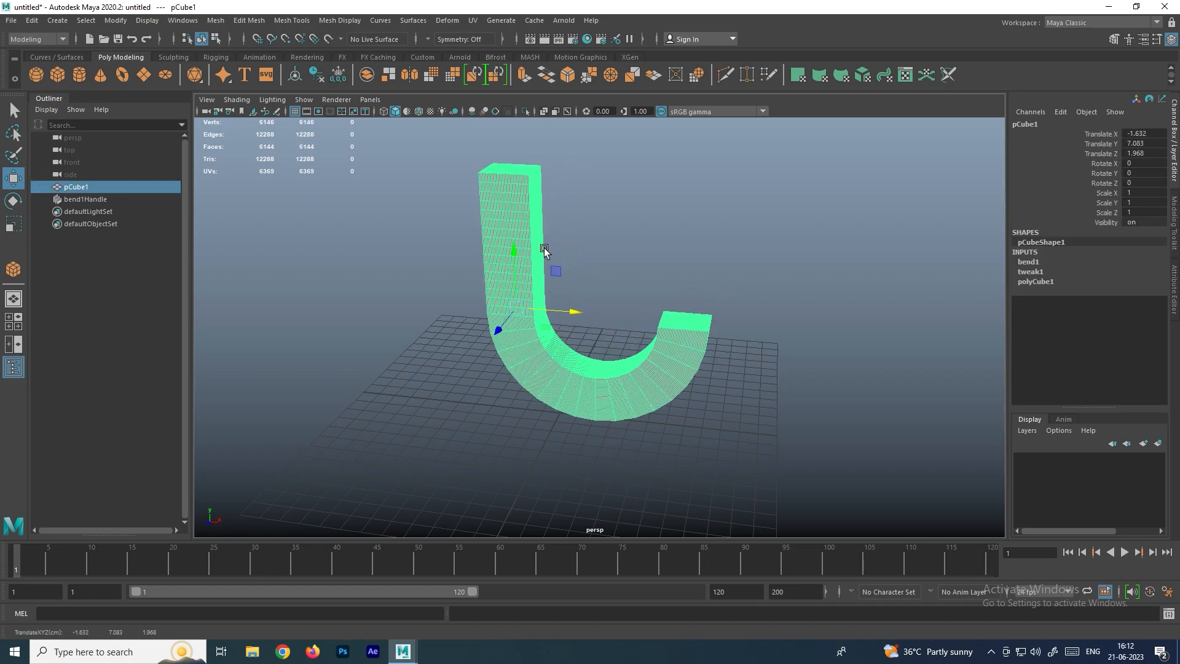
key("ctrl+z")
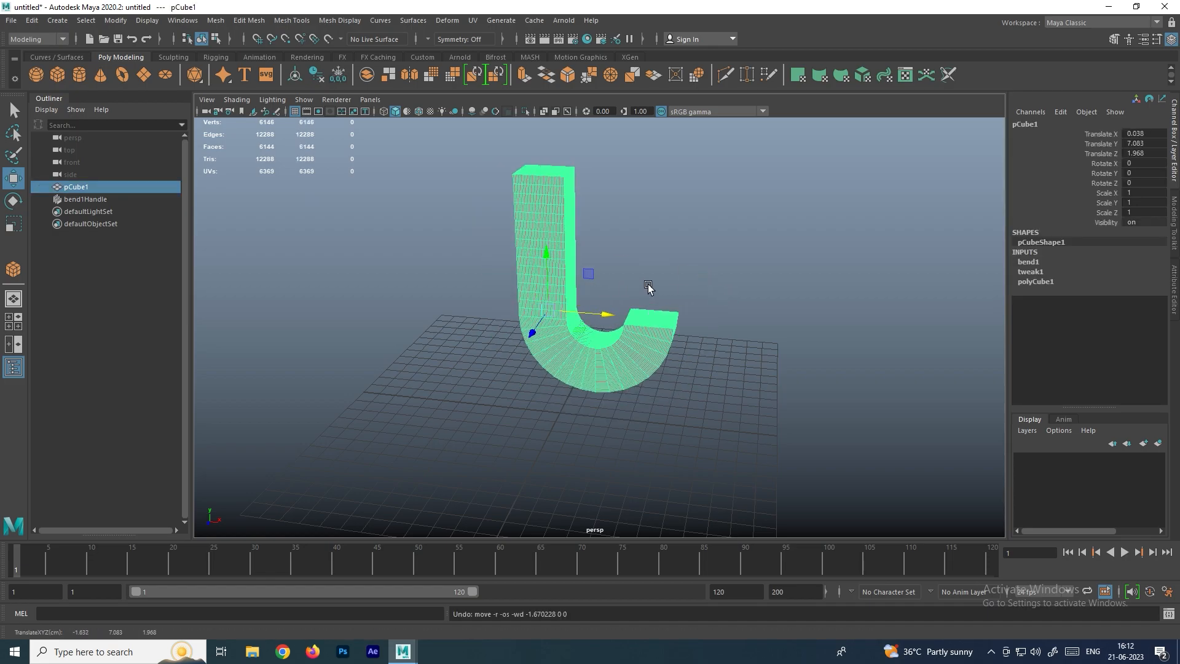
- Move the cube and its bend handle together along X, bringing the handle to about 0.75
left_click(684, 271)
left_click_drag(780, 457, 400, 151)
mouse_move(611, 314)
left_mouse_down()
mouse_move(497, 299)
mouse_move(738, 324)
mouse_move(474, 297)
mouse_move(658, 315)
mouse_move(631, 316)
left_mouse_up()
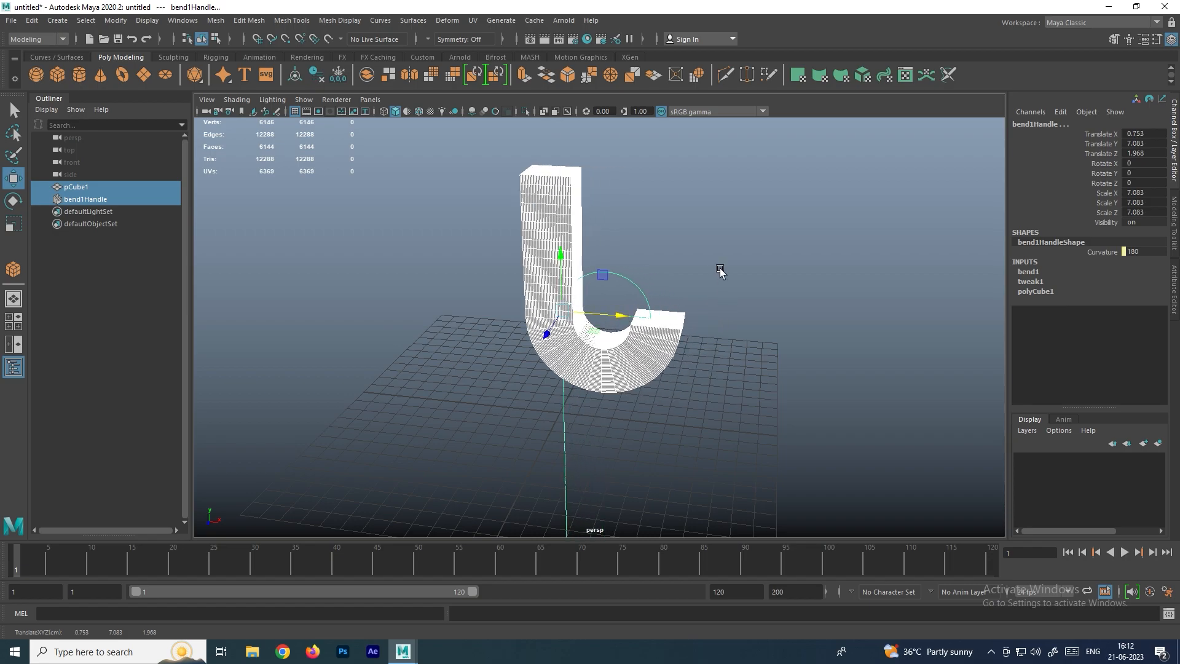
left_click(698, 311)
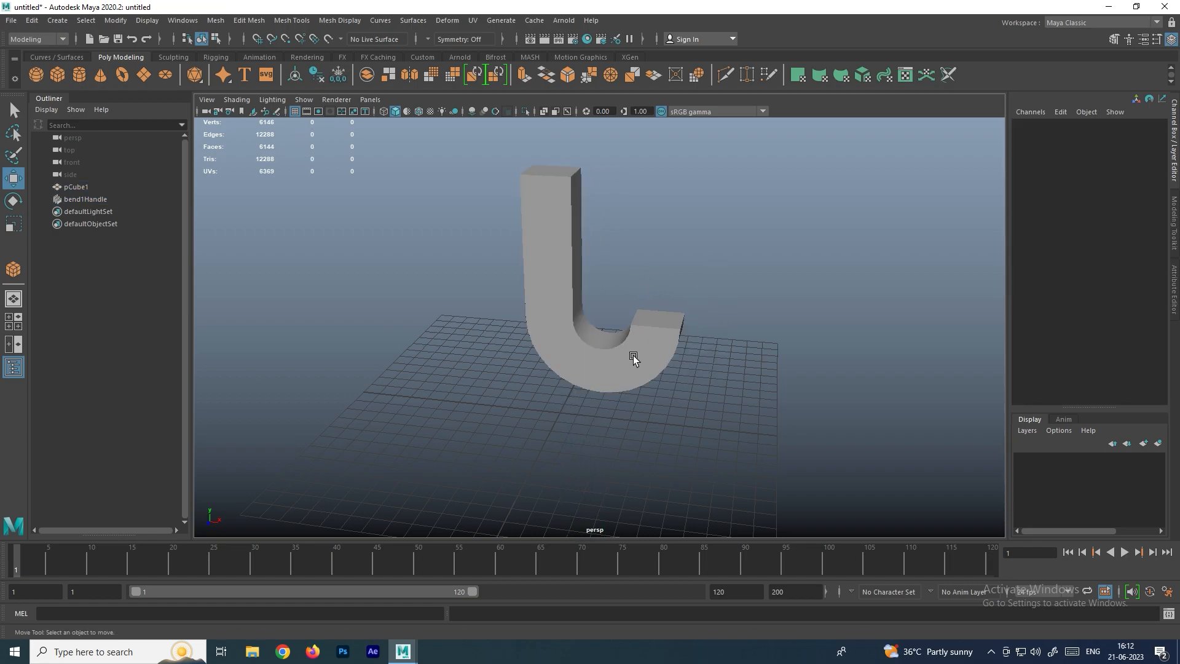
- Try shifting the cube alone along X and undo the change
left_click(671, 323)
mouse_move(613, 316)
left_mouse_down()
mouse_move(561, 308)
mouse_move(603, 311)
left_mouse_up()
key("ctrl+z")
key("ctrl+z")
left_click(748, 302)
left_click_drag(476, 153, 737, 429)
left_click(726, 357)
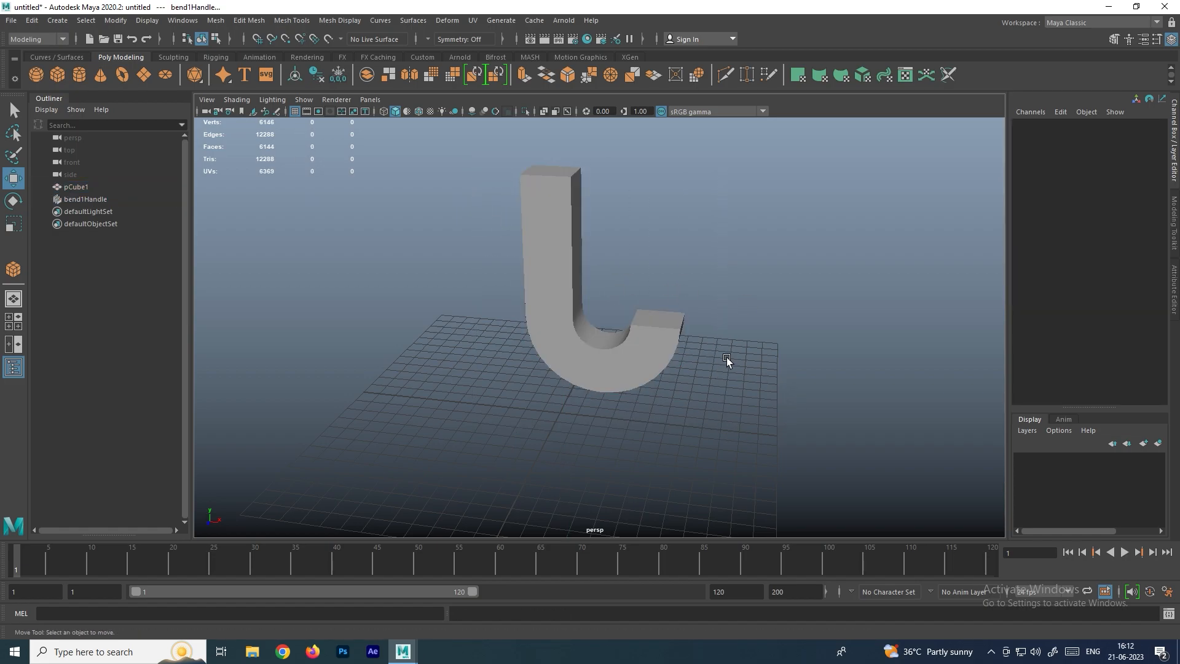
left_click(640, 353)
left_click_drag(614, 332, 551, 197, "alt")
left_click(710, 269)
left_click(571, 346)
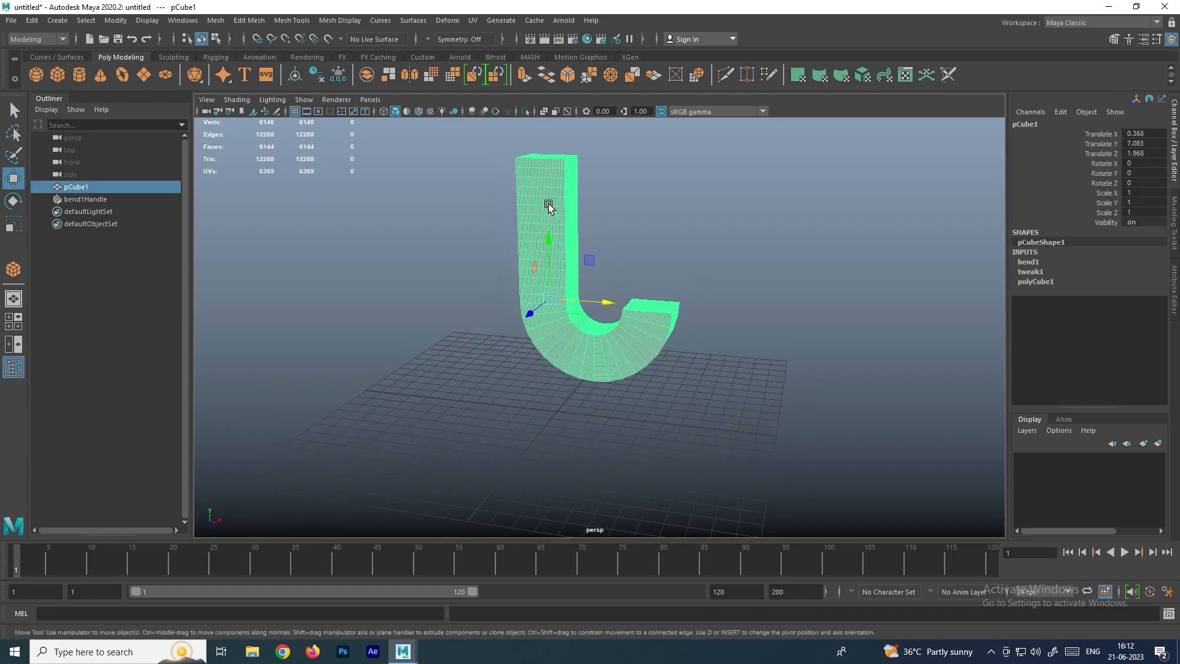
left_click(596, 294)
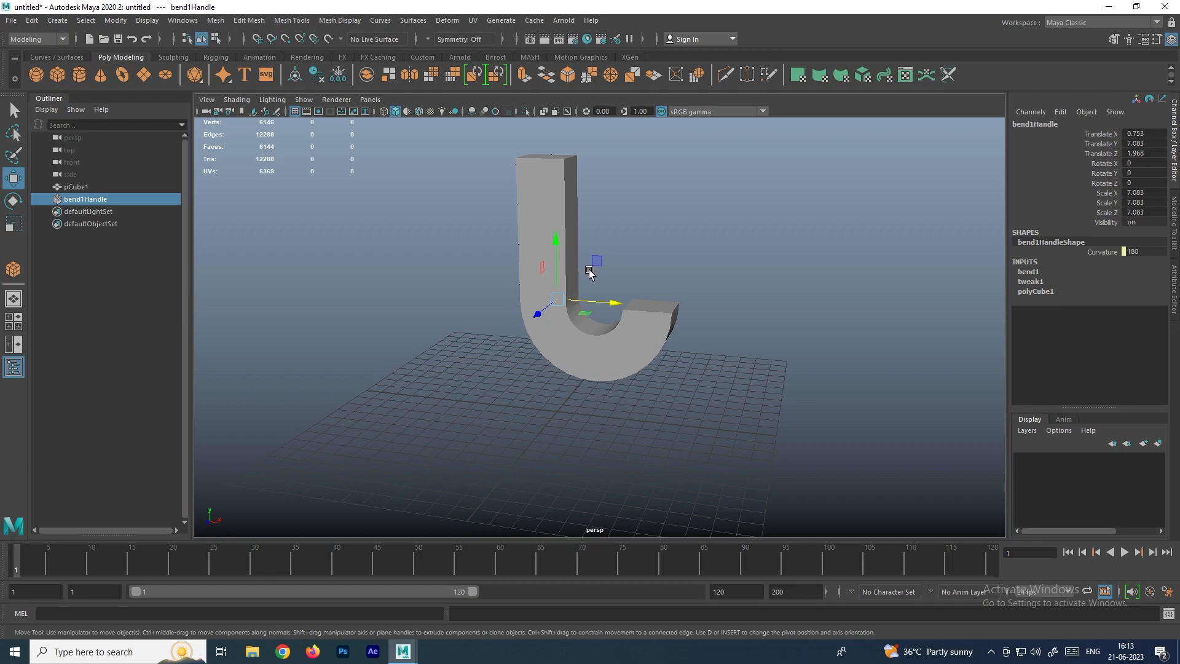
left_click_drag(635, 281, 633, 301, "alt")
left_click_drag(687, 361, 648, 334, "alt")
- Show the bend1 settings of the bent cube and select its bend handle
left_click(652, 344)
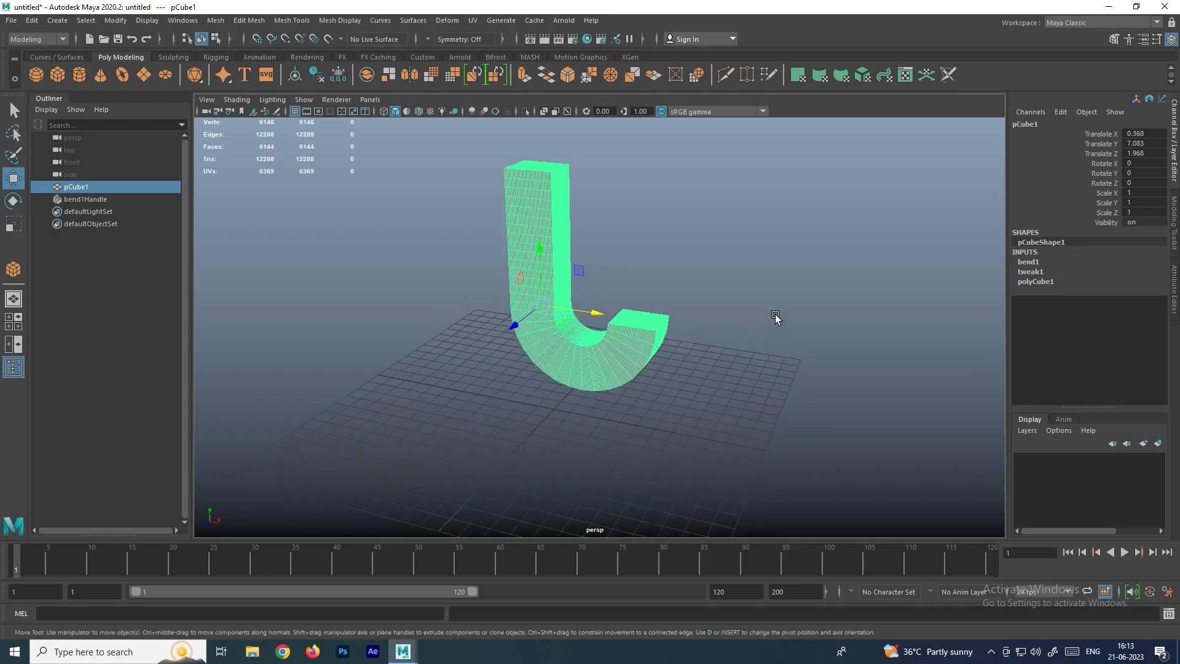
left_click(1035, 263)
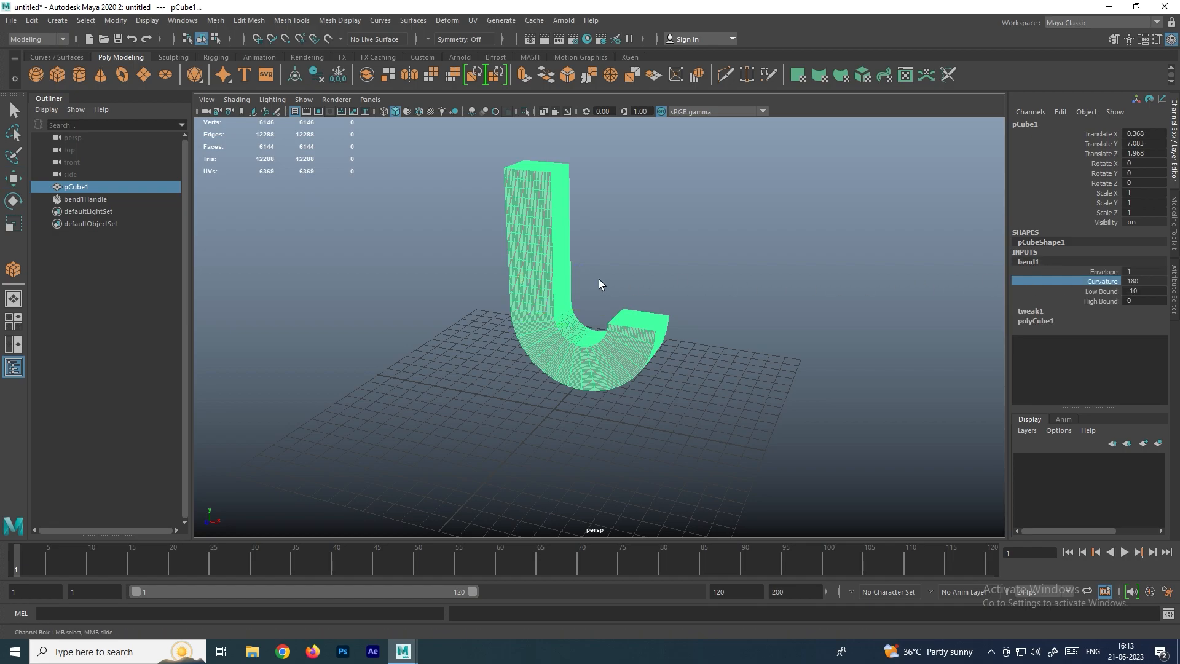
left_click(609, 327, "shift")
left_click(658, 260)
left_click(589, 304)
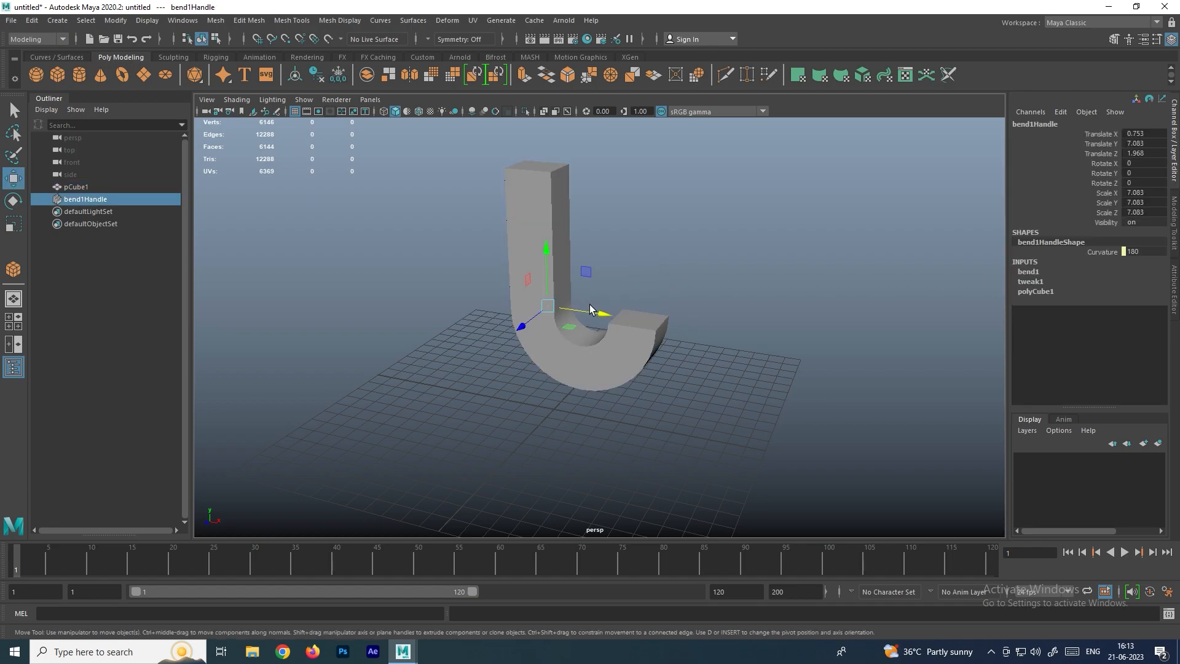
- Delete the bend handle and undo the deletion
key("Delete")
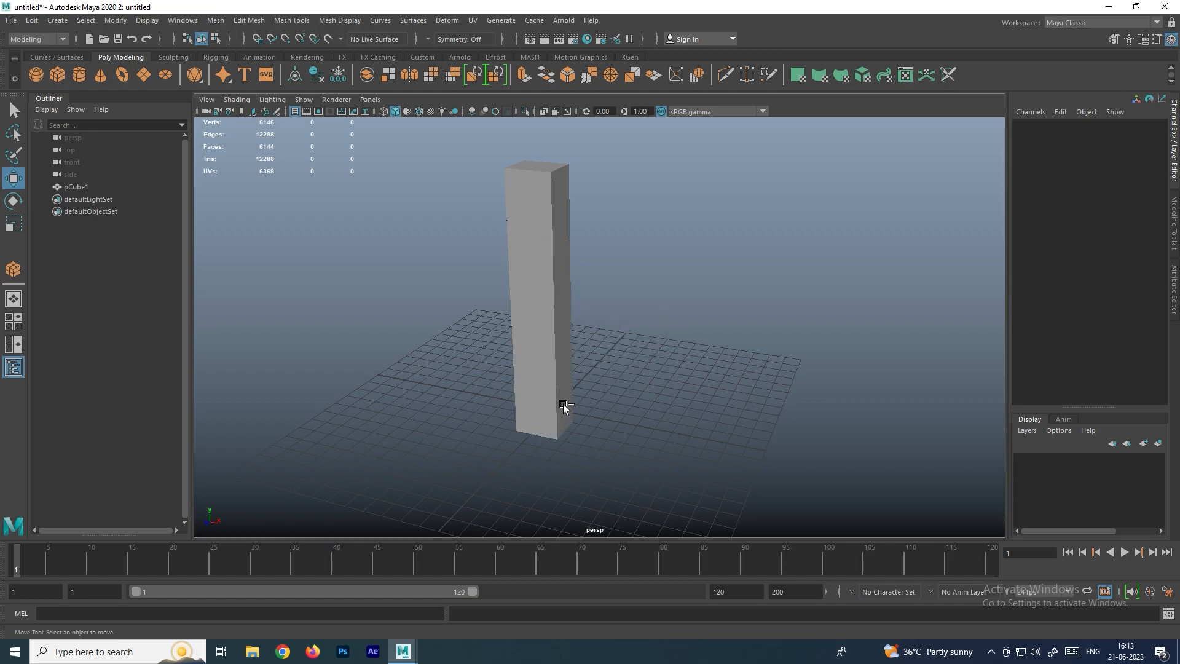
key("ctrl+z")
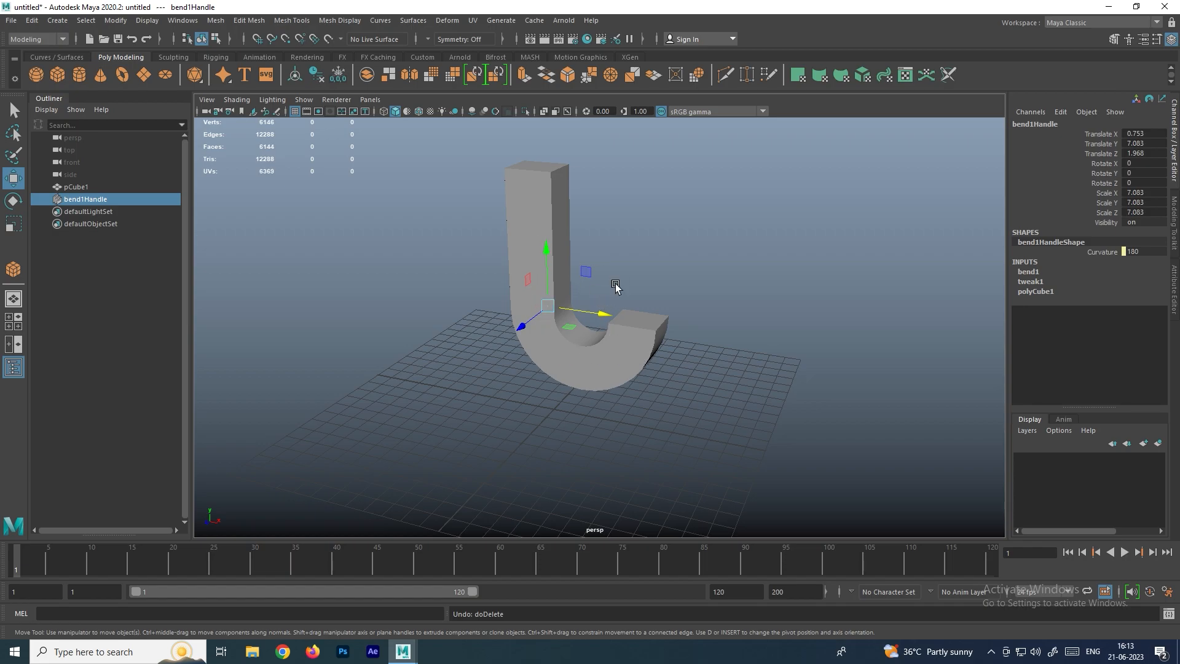
left_click(689, 281)
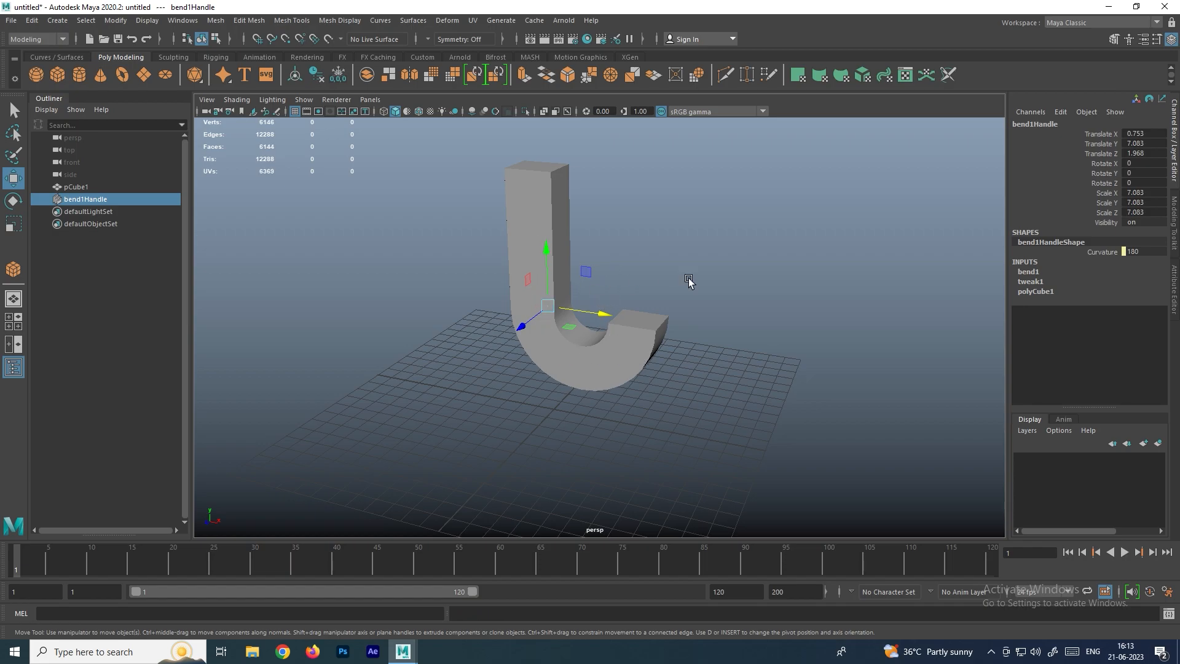
- Delete the bent cube's construction history so the bend is baked into the mesh, and reselect the cube
left_click(633, 365)
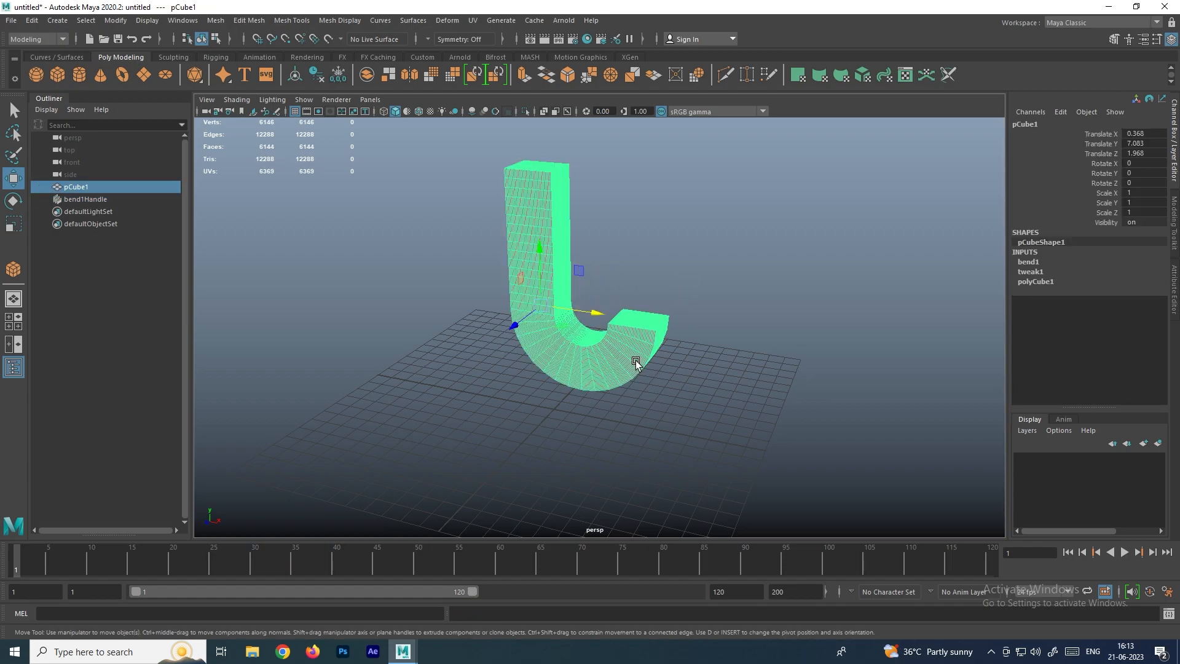
left_click(32, 20)
mouse_move(77, 166)
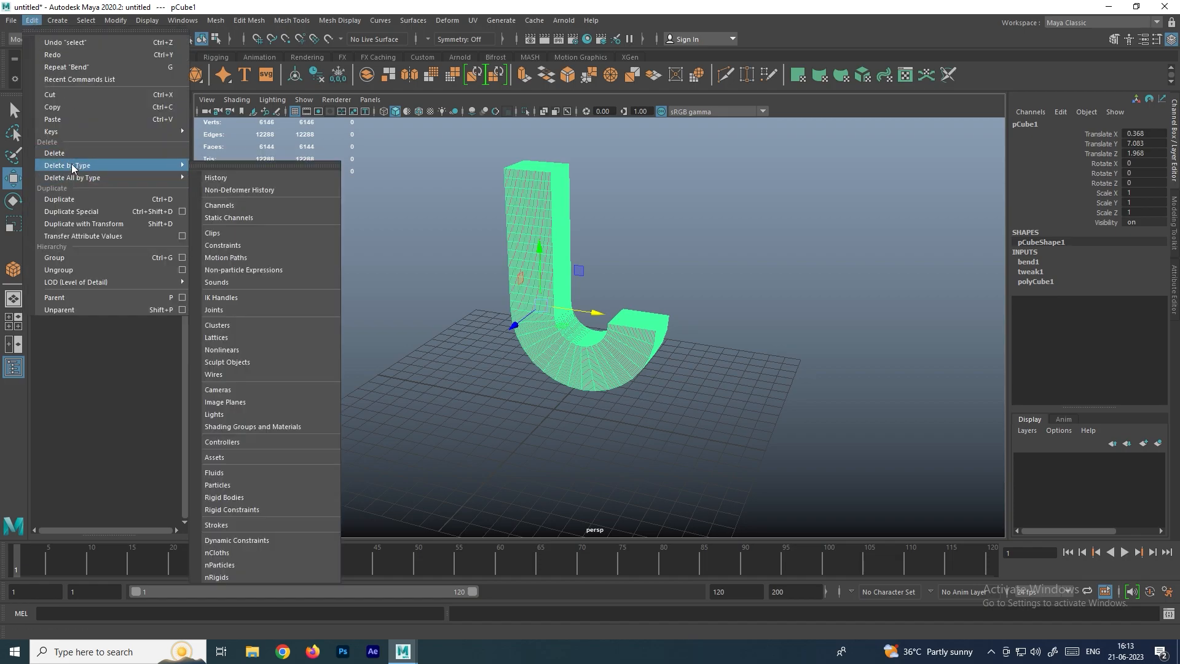
left_click(239, 180)
left_click(580, 219)
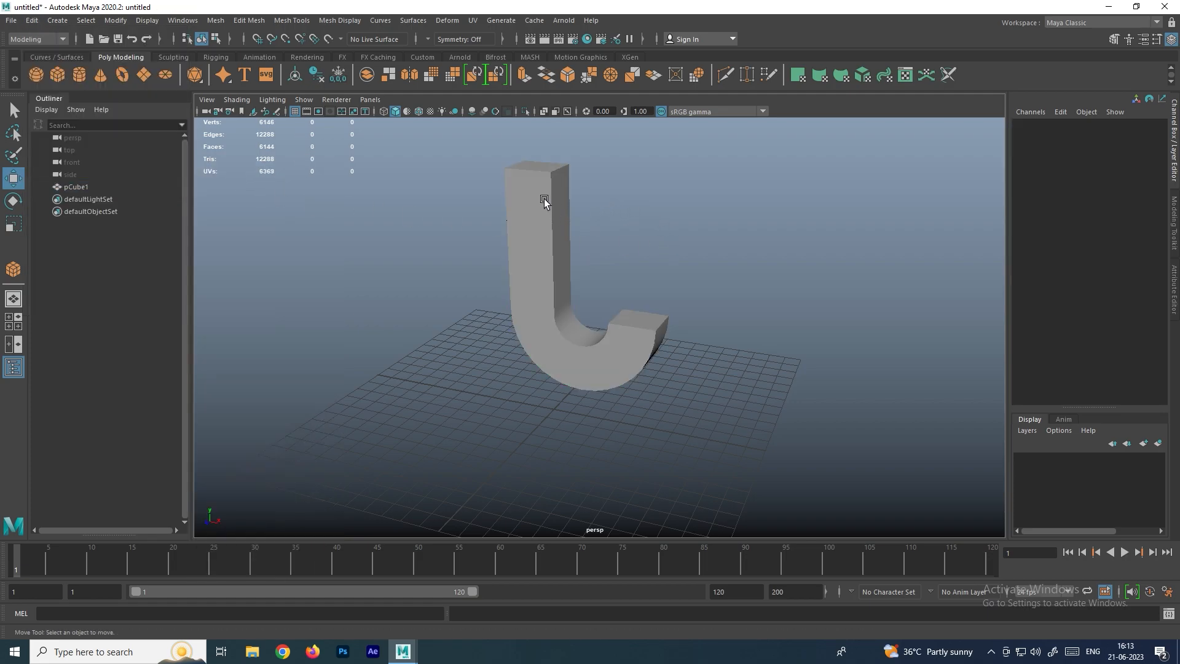
left_click(550, 237)
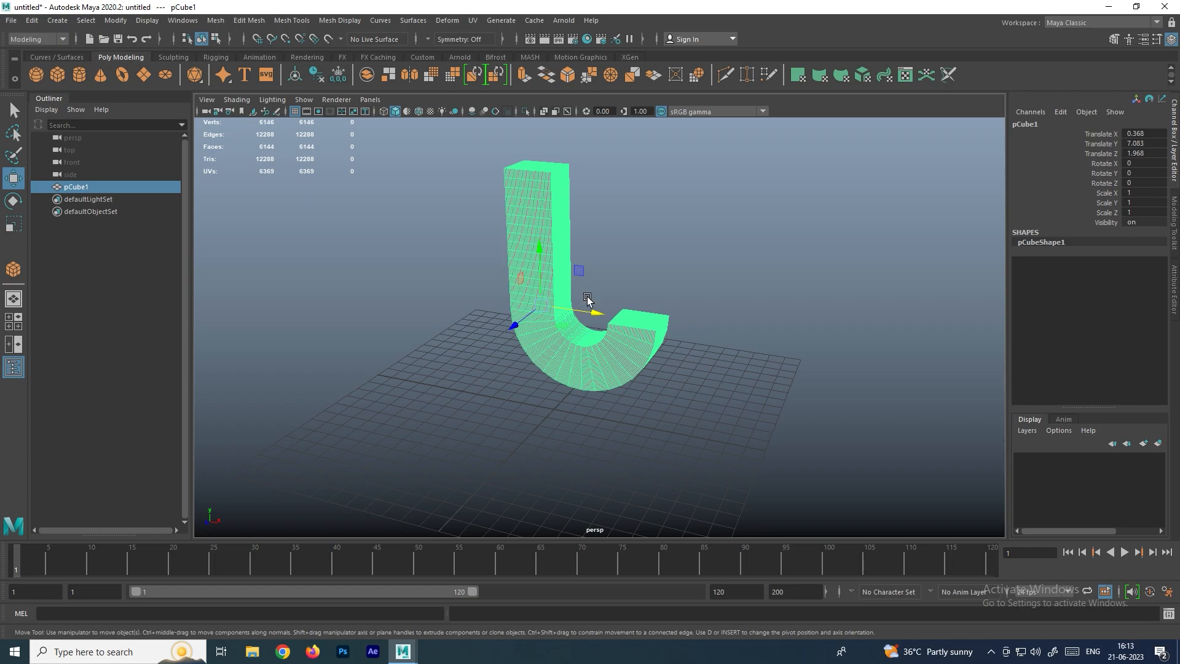
- Move the baked cube slightly along X and view its bent shape from another angle
mouse_move(594, 312)
left_mouse_down()
mouse_move(470, 298)
mouse_move(585, 311)
left_mouse_up()
left_click(717, 263)
left_click(634, 331)
left_click_drag(654, 253, 566, 291, "alt")
key("ctrl+z")
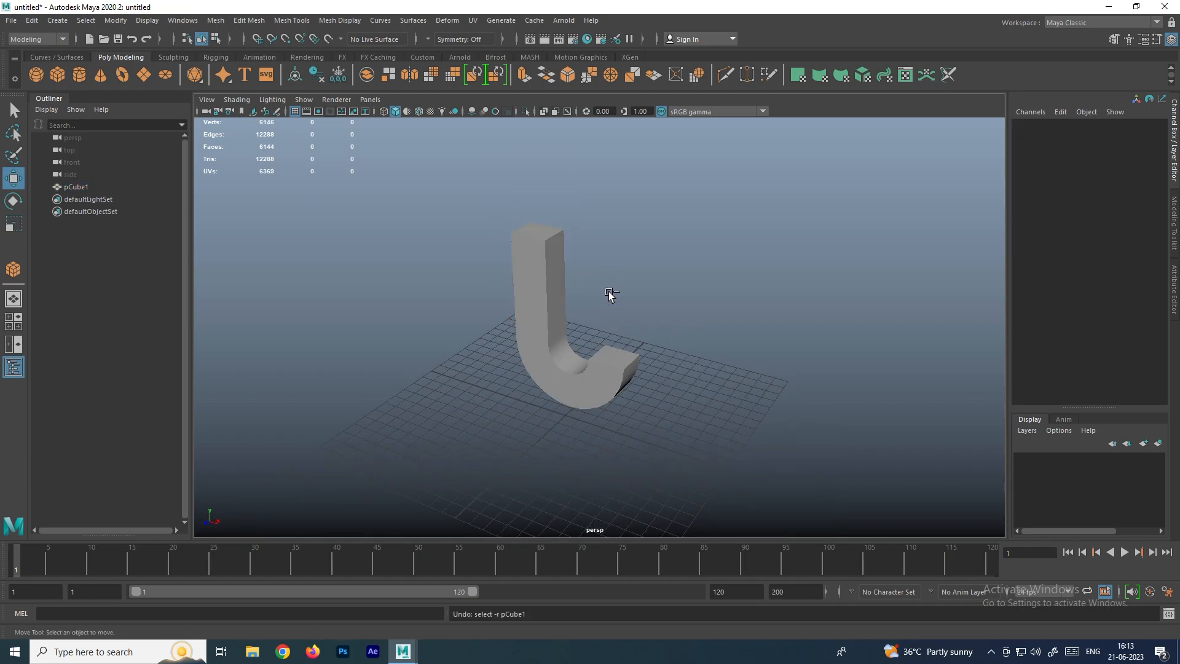
- Delete the bent cube and draw a polygon sphere with a radius of about 2.85 on the grid
left_click(558, 283)
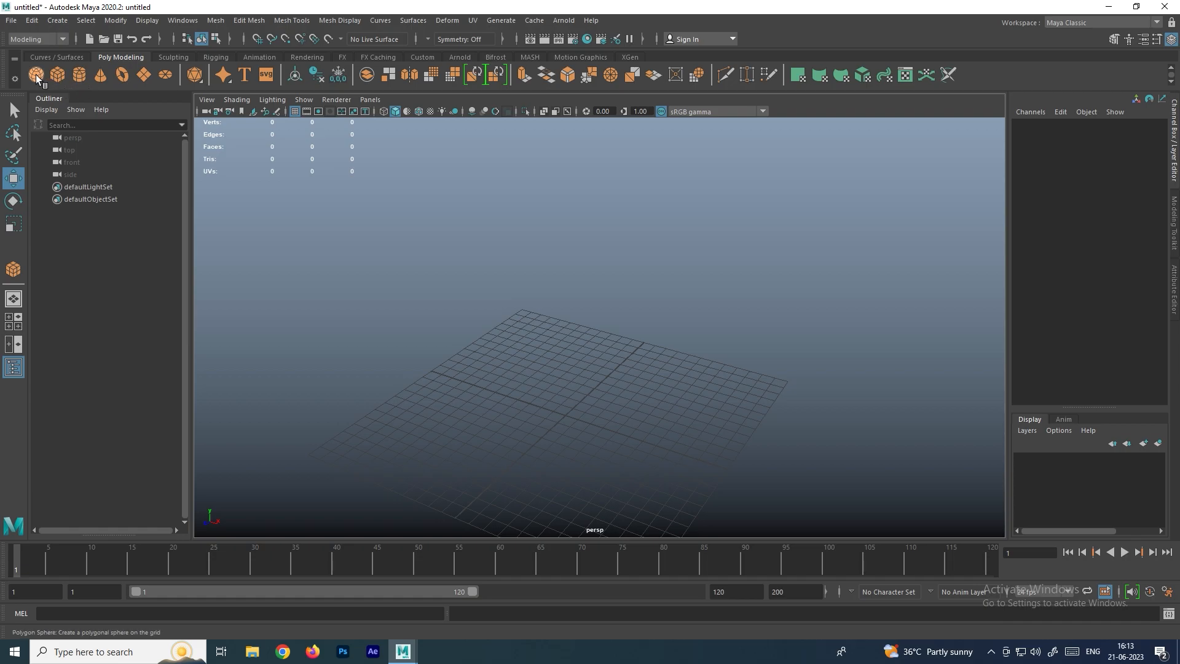
left_click(36, 75)
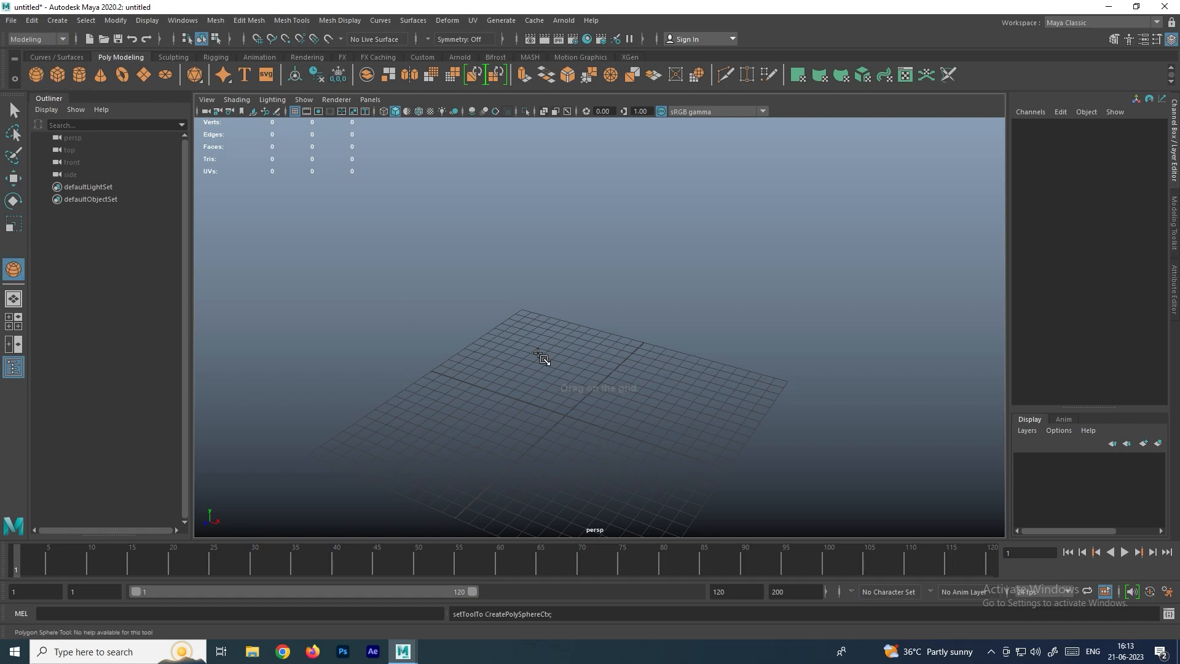
left_click_drag(527, 355, 567, 364)
- Apply a nonlinear Bend deformer to the sphere and raise its Curvature to about 161.6
left_click(443, 22)
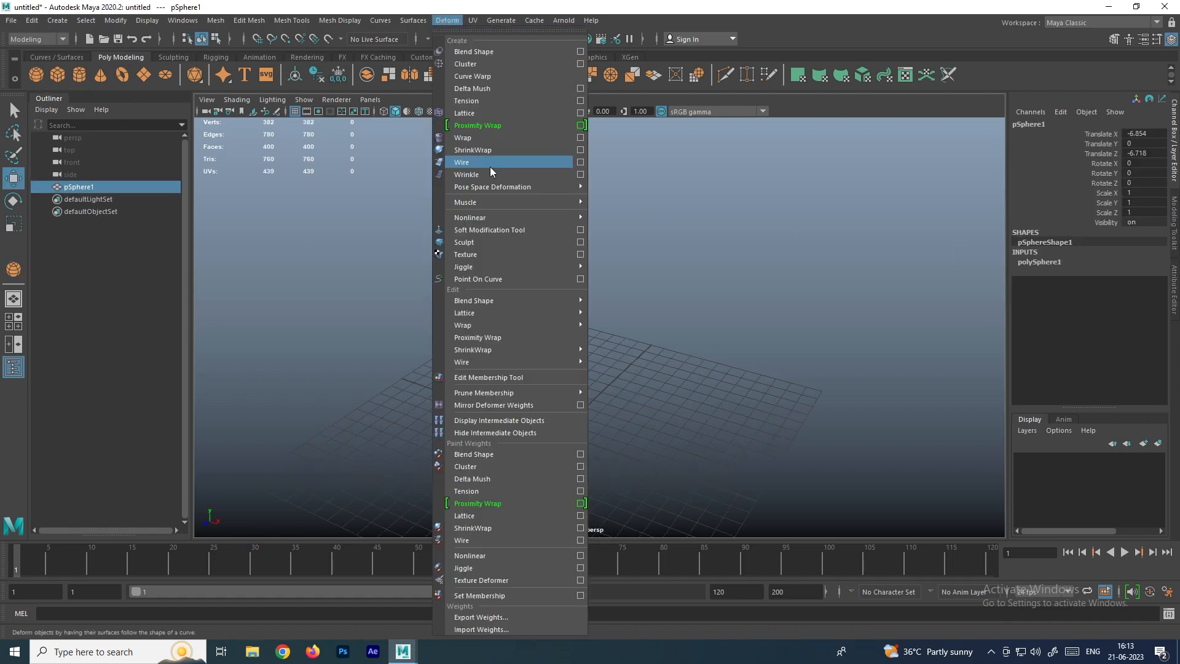
mouse_move(529, 216)
left_click(614, 218)
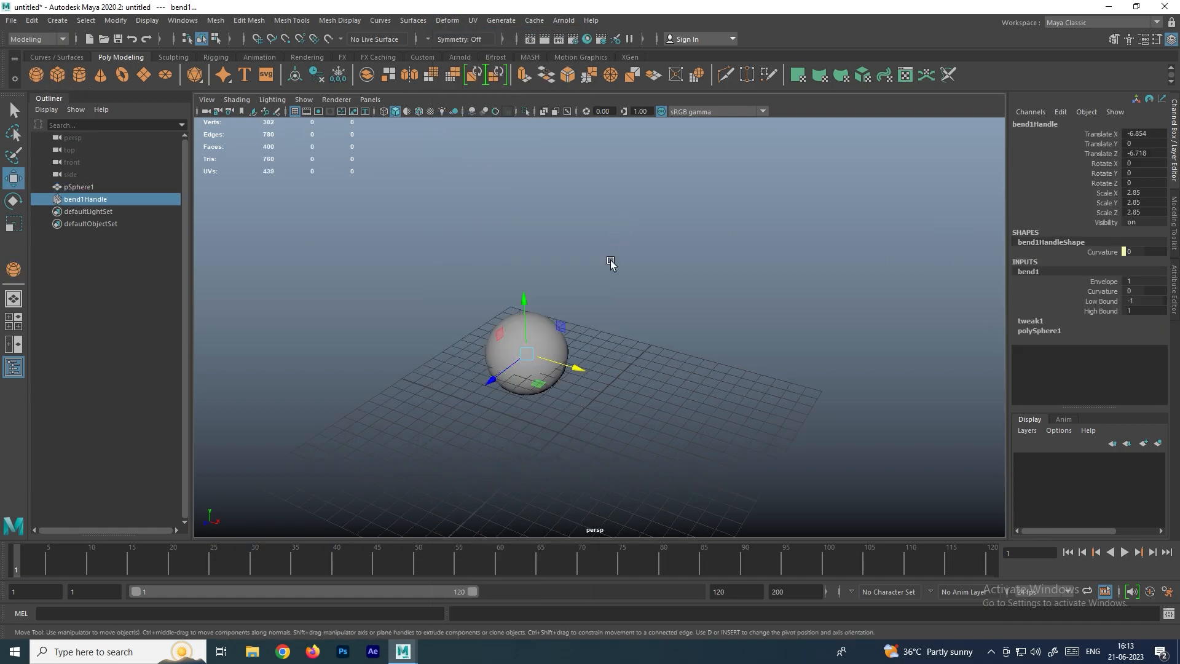
middle_click_drag(568, 299, 639, 296)
left_click_drag(607, 331, 529, 350, "alt")
middle_click_drag(529, 350, 622, 320, "alt")
left_click_drag(622, 321, 603, 330, "alt")
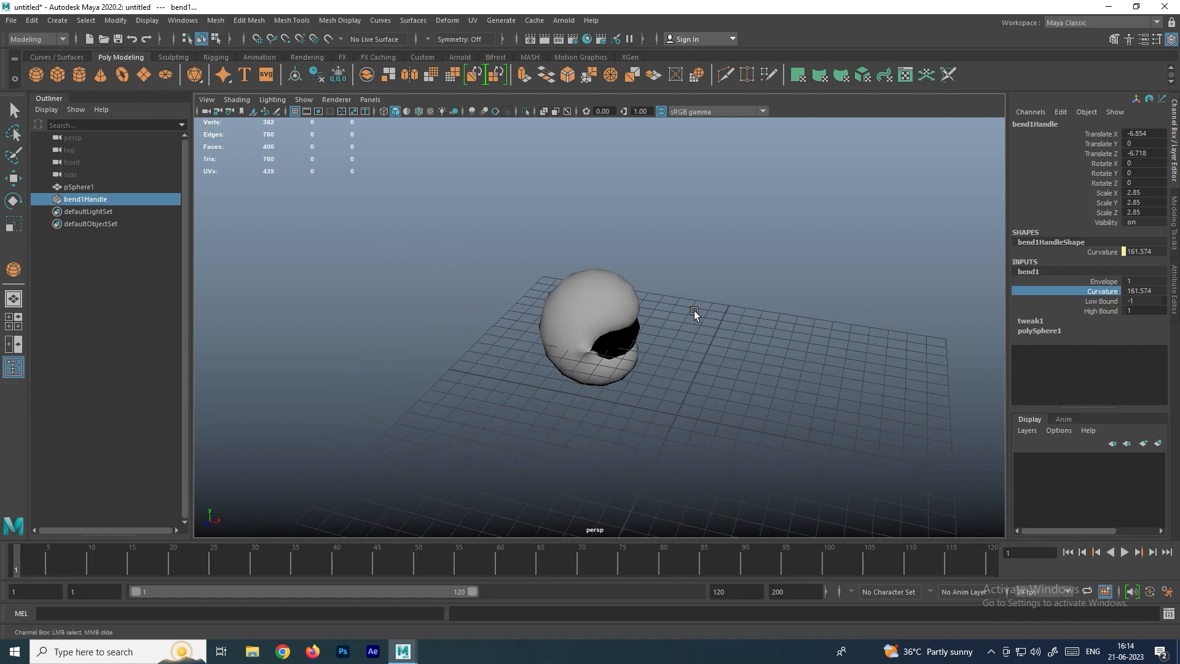
- Delete the bent sphere from the scene
left_click(577, 288)
key("Delete")
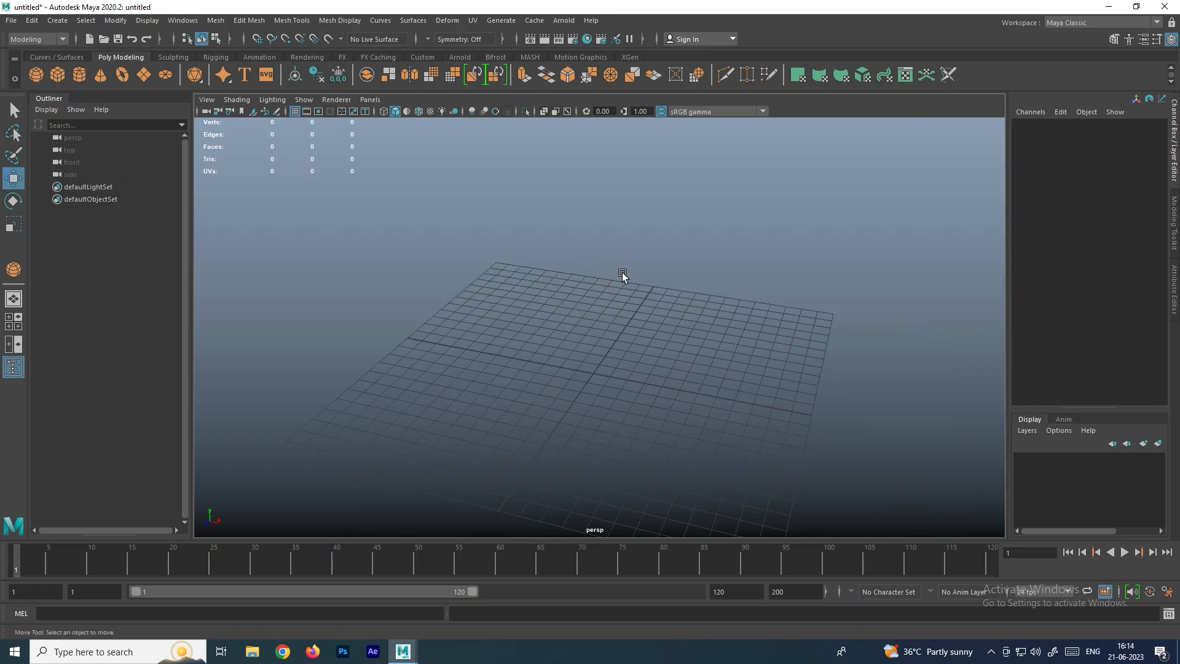
left_click(439, 21)
mouse_move(529, 219)
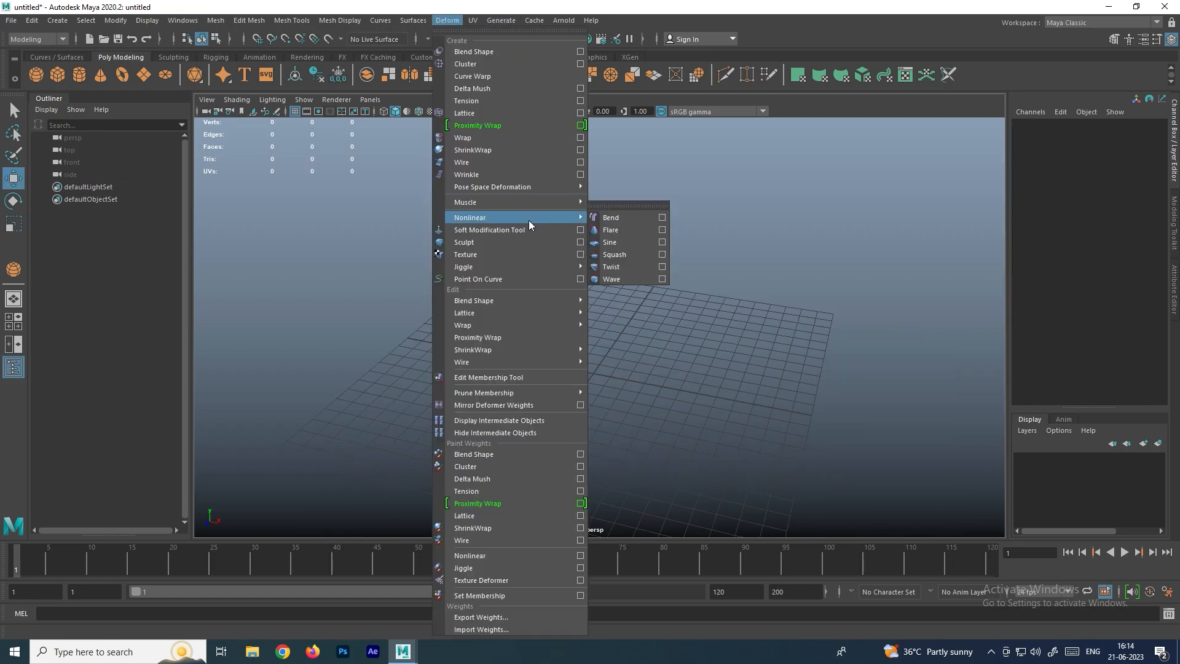
left_click(740, 258)
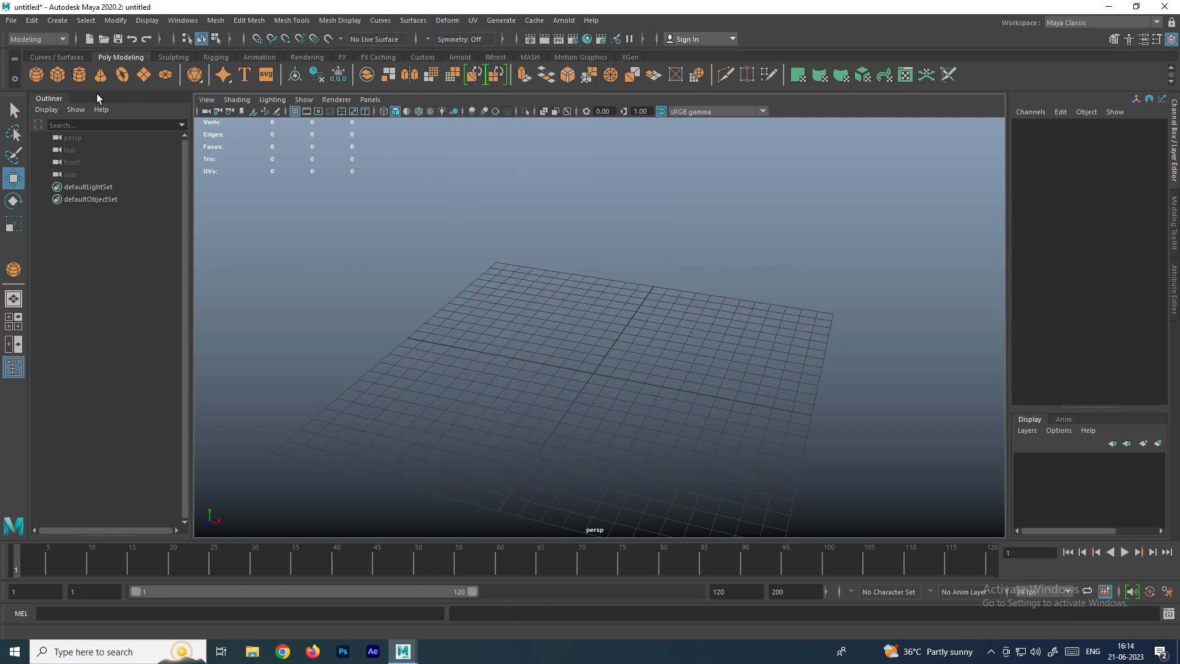
- Draw a polygon cube about 5.8 wide, 11.2 high and 5.9 deep, and raise its width, height and depth subdivisions together
left_click(59, 75)
left_click_drag(590, 360, 682, 173)
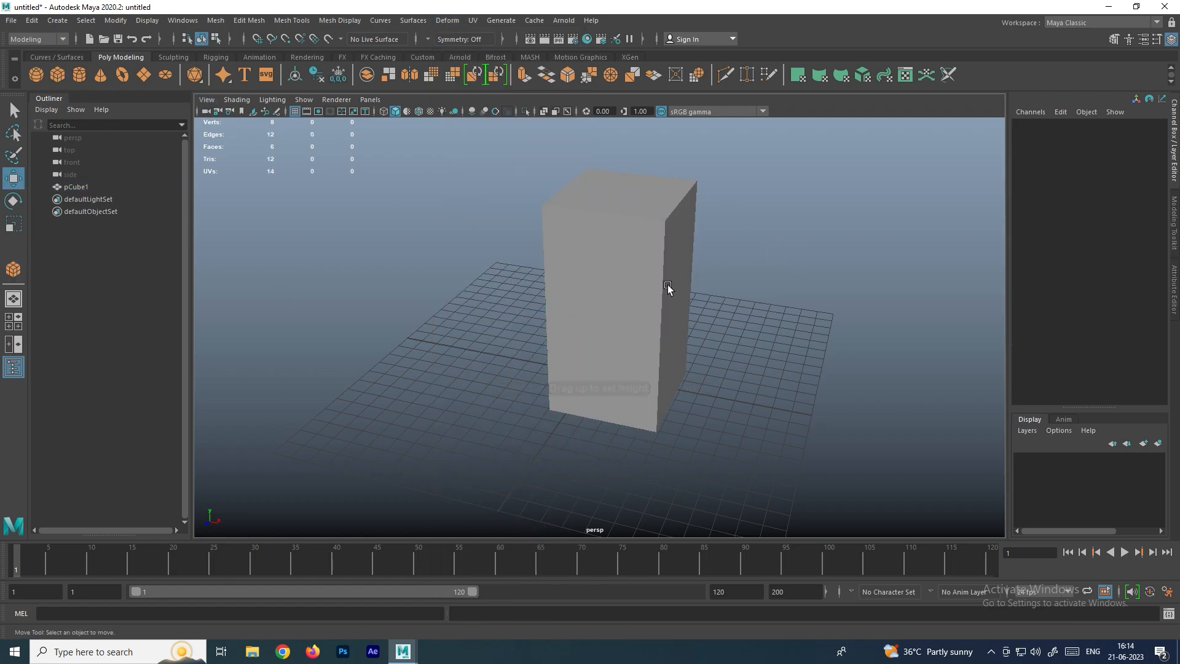
left_click(1033, 263)
left_click_drag(1099, 300, 1095, 321)
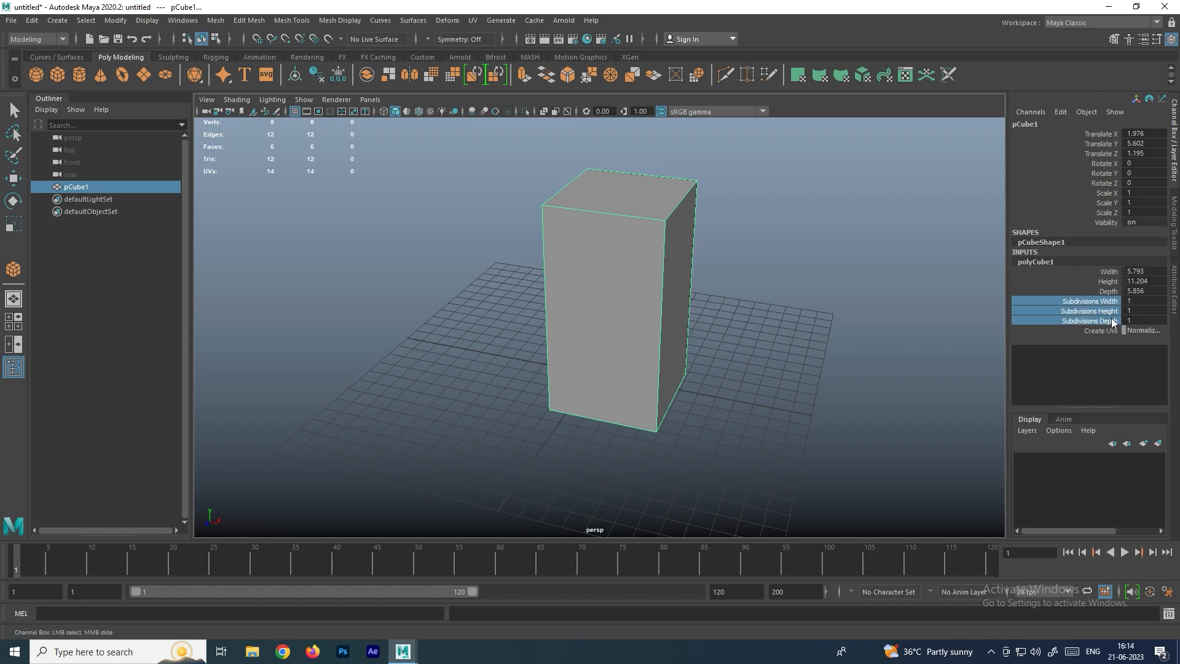
middle_click_drag(784, 319, 829, 317)
middle_click_drag(829, 317, 860, 316)
left_click(769, 277)
- Apply a nonlinear Flare deformer to the subdivided cube
left_click(647, 289)
left_click(441, 21)
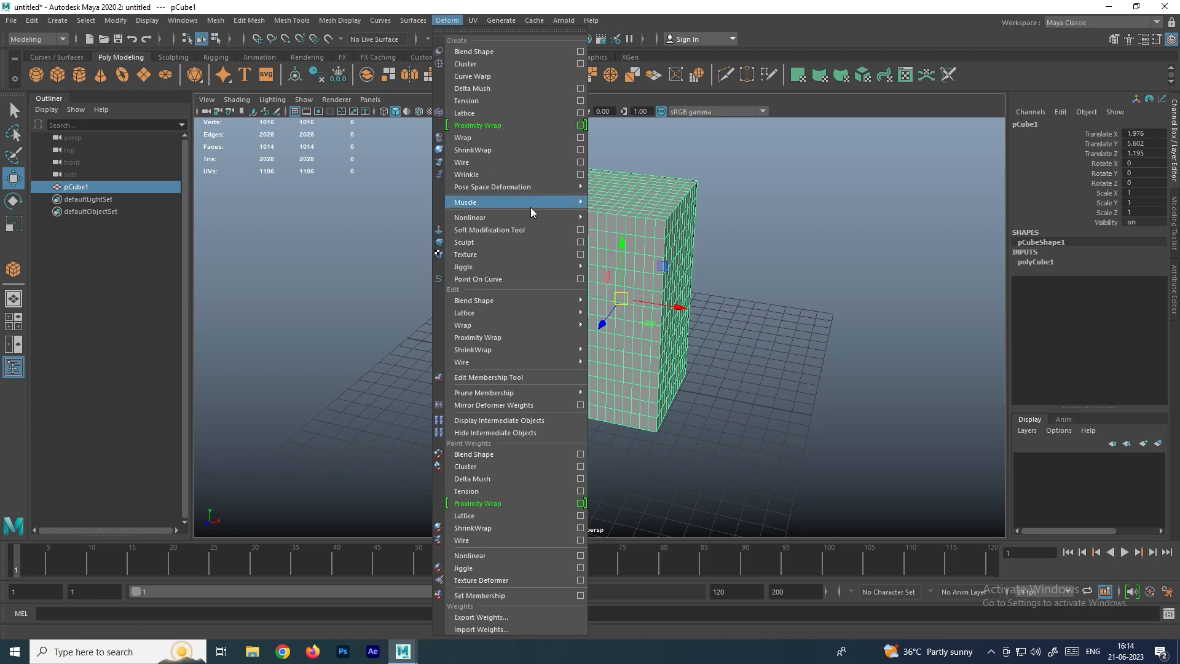
mouse_move(558, 219)
left_click(630, 234)
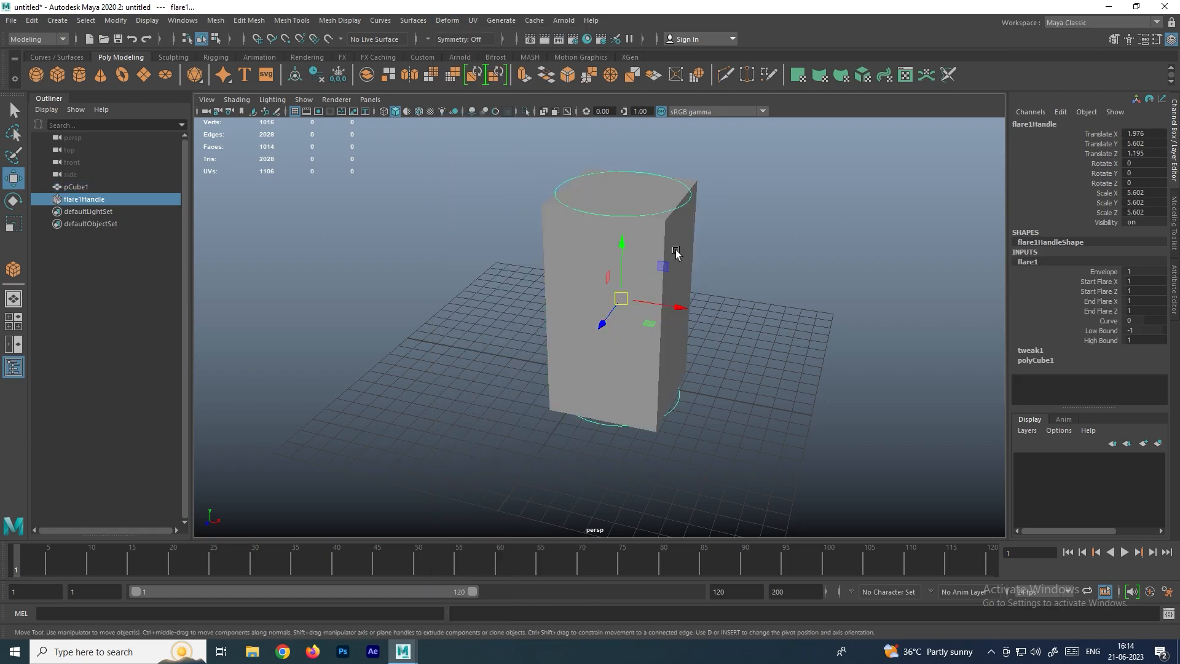
left_click_drag(737, 286, 703, 284, "alt")
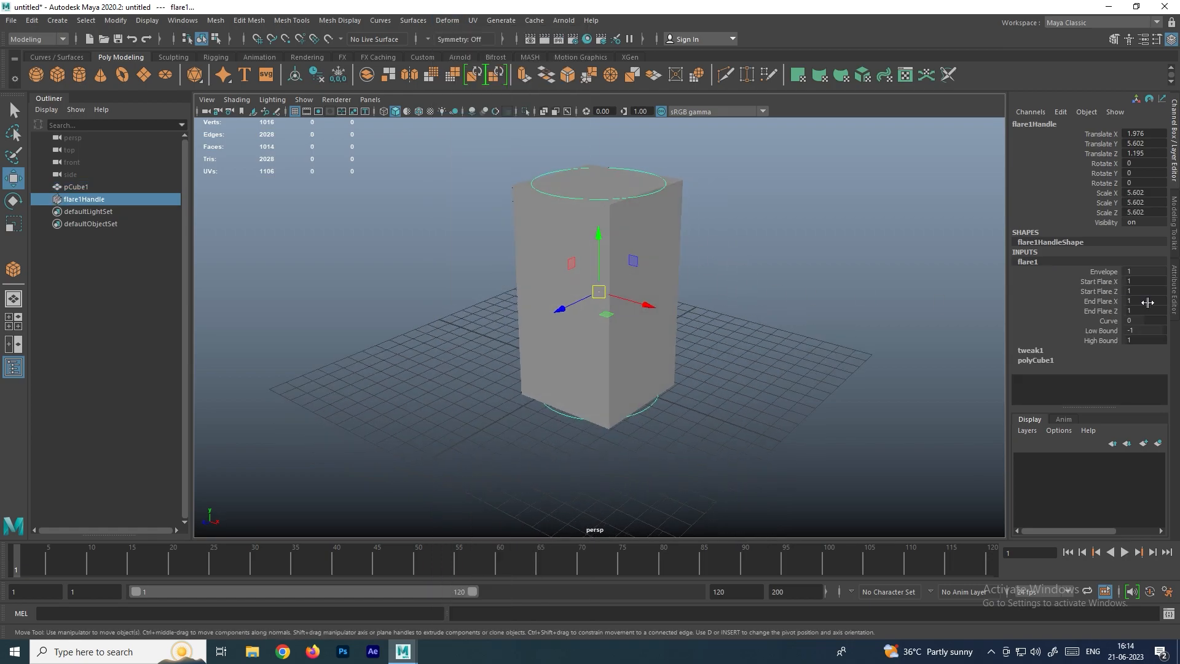
- Try Start Flare X at 2.9 and a changed End Flare X, and undo the flare changes
left_click(1097, 281)
middle_click_drag(838, 286, 854, 285)
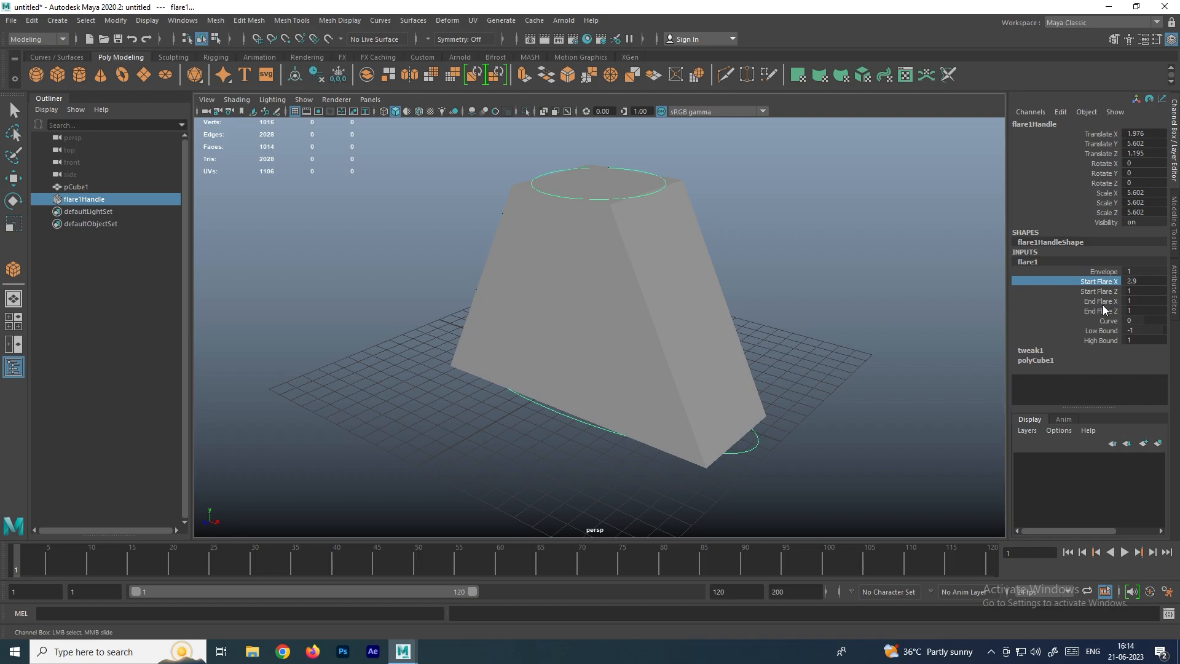
left_click(1097, 301)
middle_click_drag(859, 301, 880, 310)
key("ctrl+z")
left_click(1091, 311)
key("ctrl+z")
key("ctrl+z")
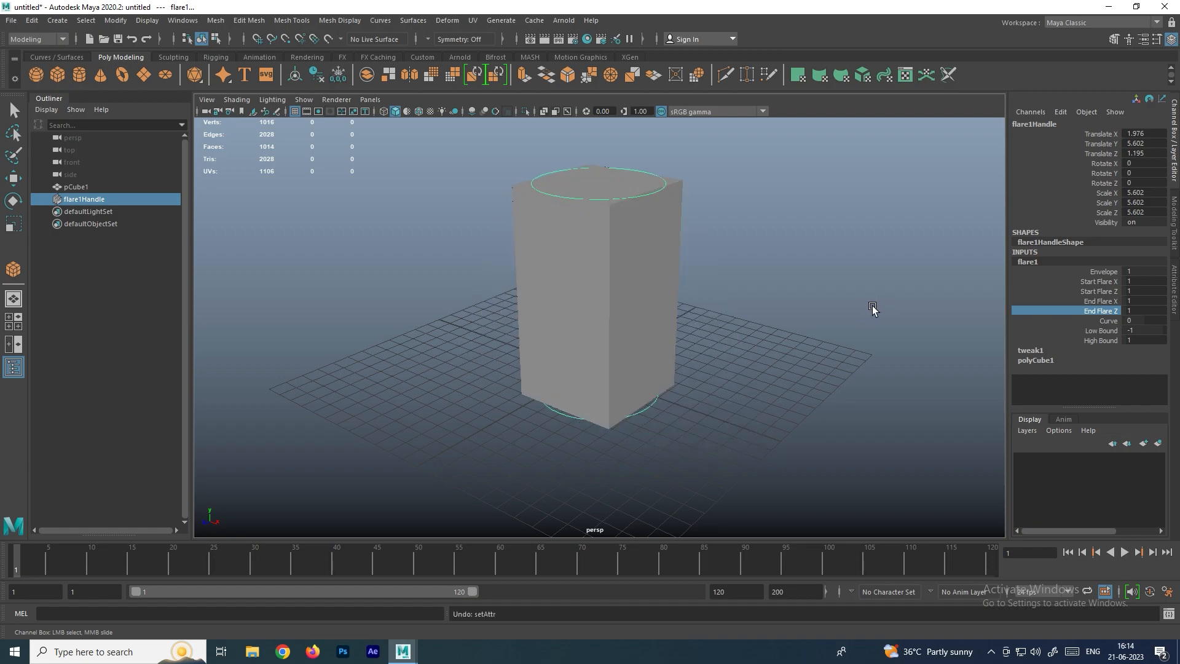
- Set the flare's Curve to -0.8, Start Flare X to 2.3 and Start Flare Z to 1.8
left_click(1106, 320)
middle_click_drag(785, 313, 776, 311)
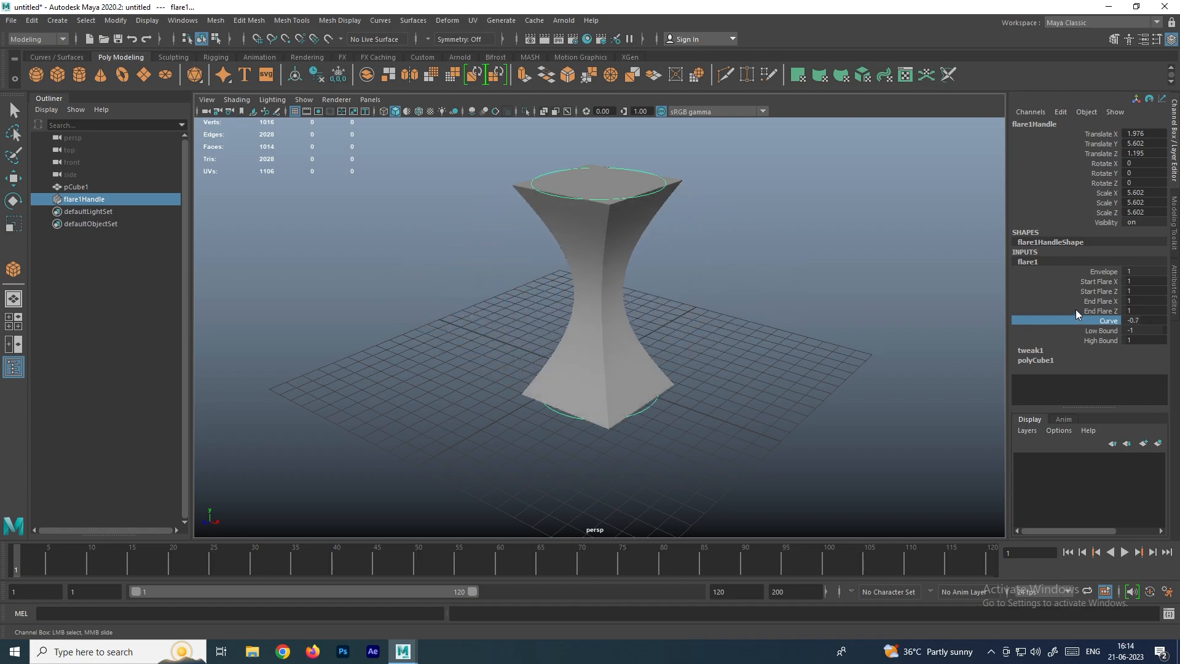
left_click(1101, 281)
middle_click_drag(784, 271, 797, 289)
left_click(1087, 291)
left_click_drag(627, 316, 724, 291, "alt")
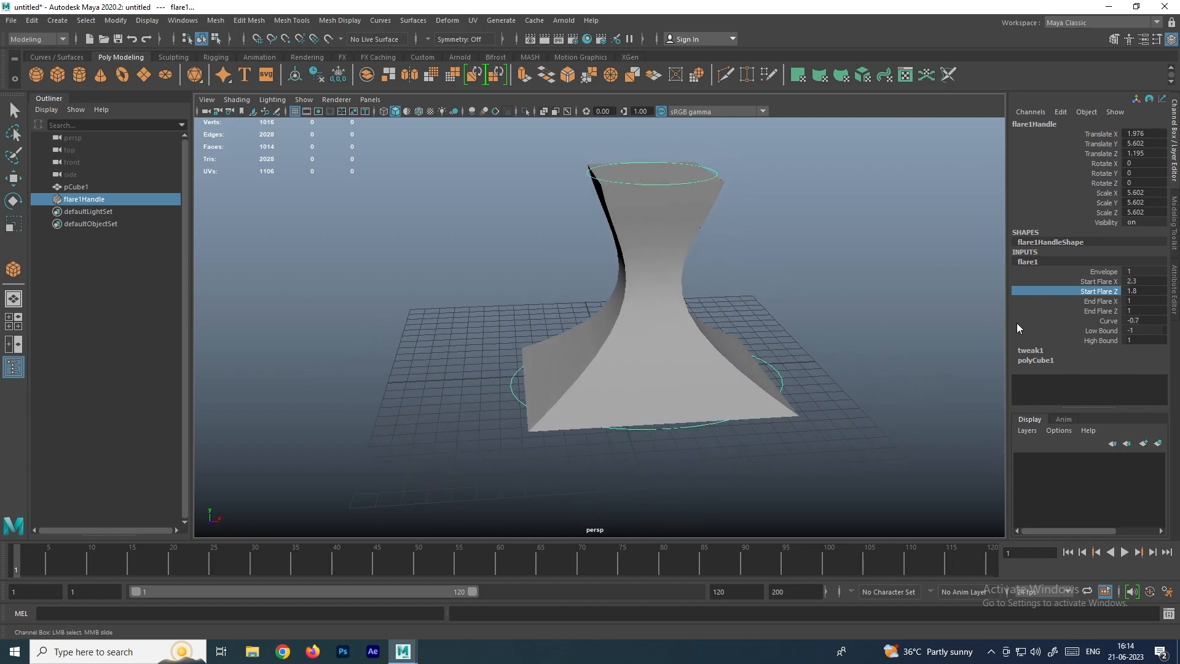
mouse_move(830, 304)
middle_mouse_down()
mouse_move(842, 307)
mouse_move(830, 303)
middle_mouse_up()
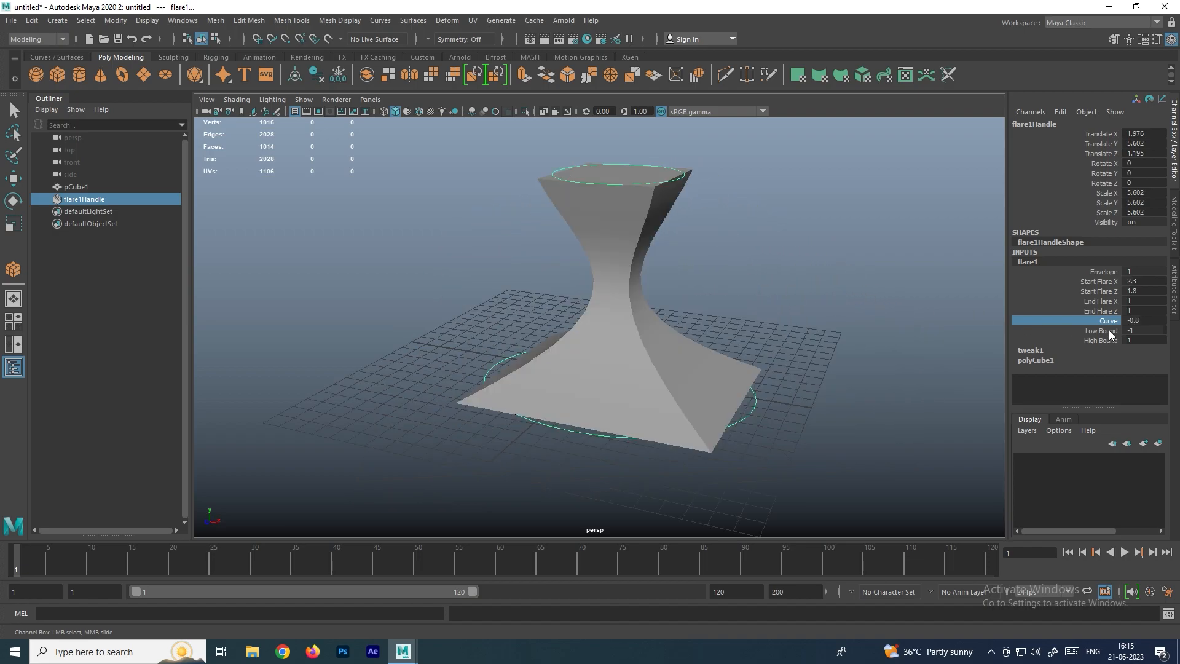
- Lower the flare's Low Bound to -2.2 and increase Start Flare Z further
left_click(1106, 330)
middle_click_drag(785, 323, 776, 317)
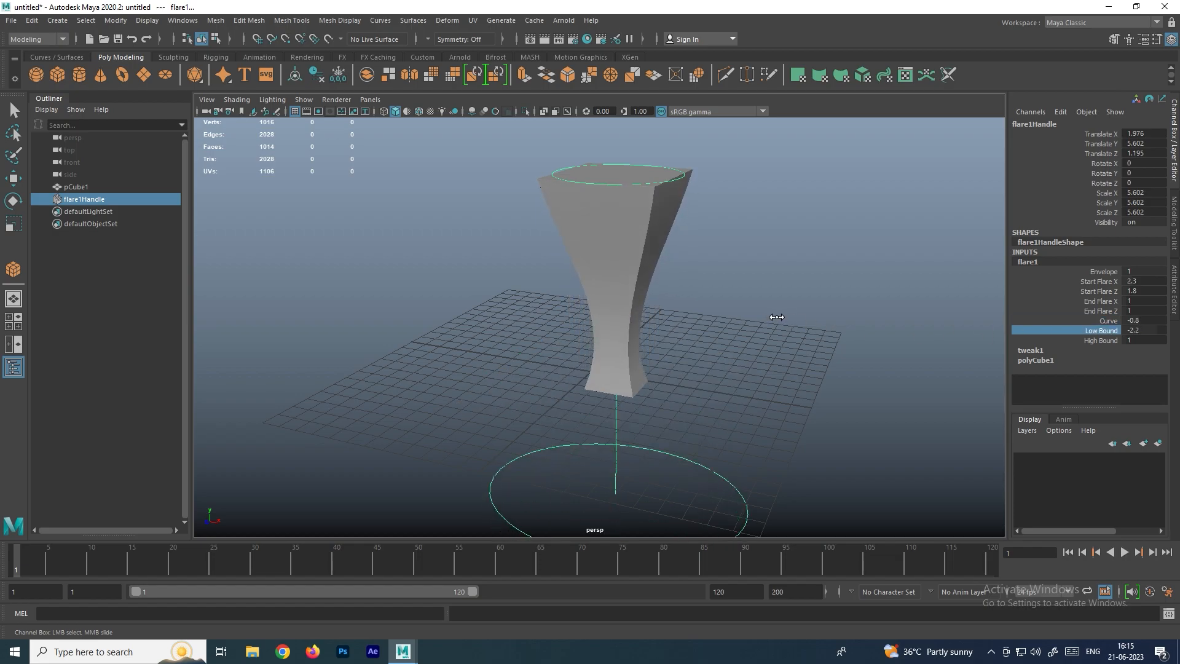
left_click(1100, 291)
middle_click_drag(928, 289, 935, 289)
mouse_move(741, 272)
left_mouse_down("alt")
mouse_move(684, 266)
mouse_move(747, 274)
left_mouse_up("alt")
- Delete the flared cube from the scene
left_click(712, 276)
left_click(639, 264)
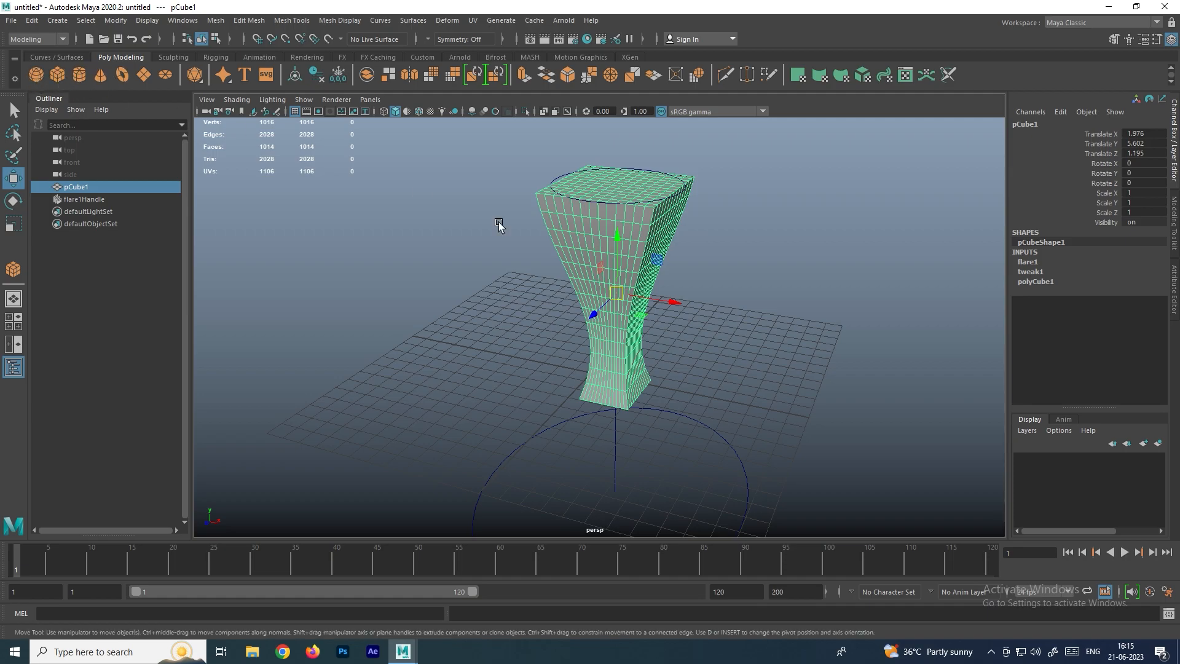
key("Delete")
left_click(447, 21)
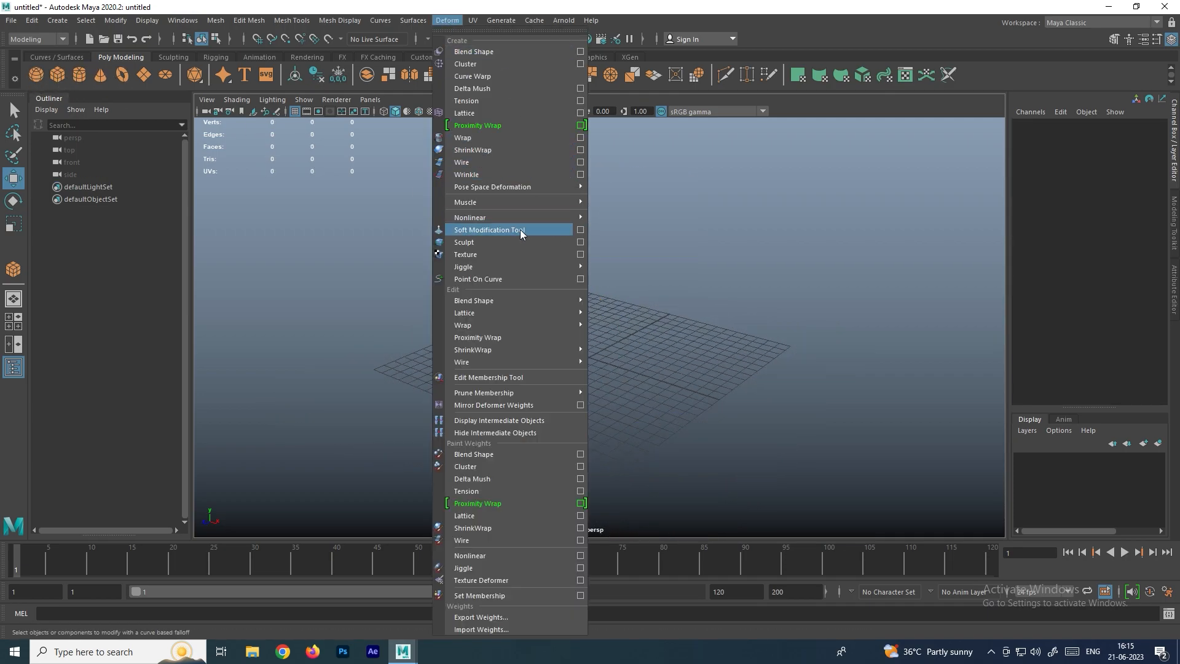
mouse_move(552, 215)
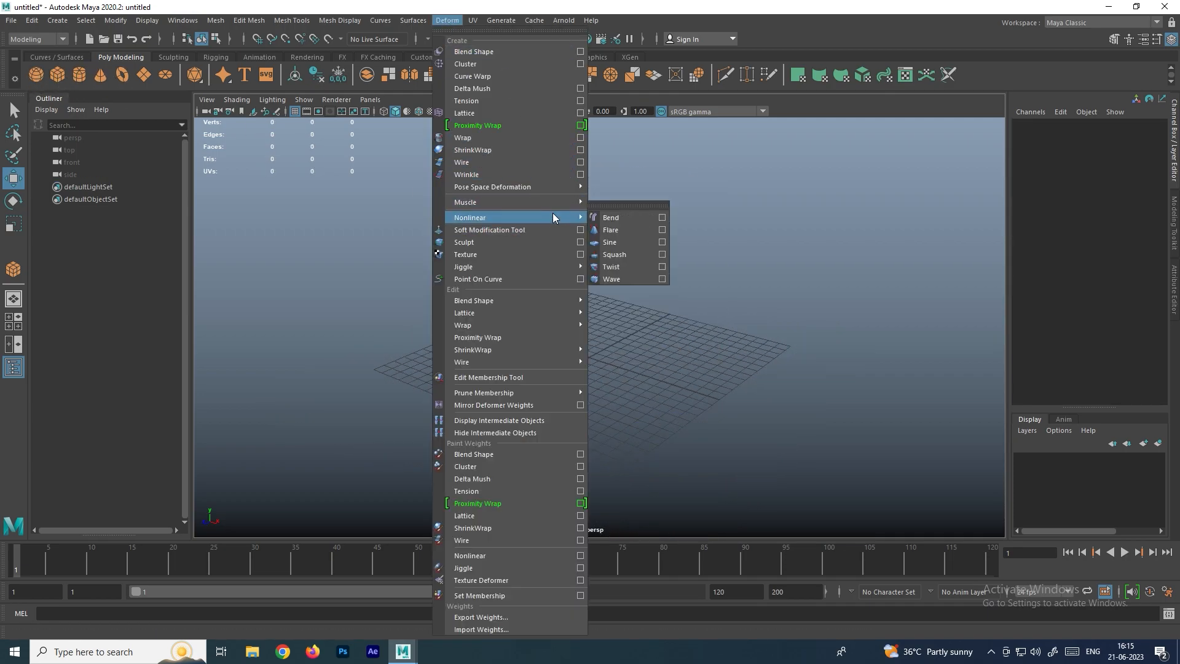
left_click(624, 244)
- Draw a tall, thin polygon cube near the grid's center and raise its width, height and depth subdivisions together
scroll(634, 319, "up", 3)
left_click(56, 76)
left_click_drag(588, 356, 626, 121)
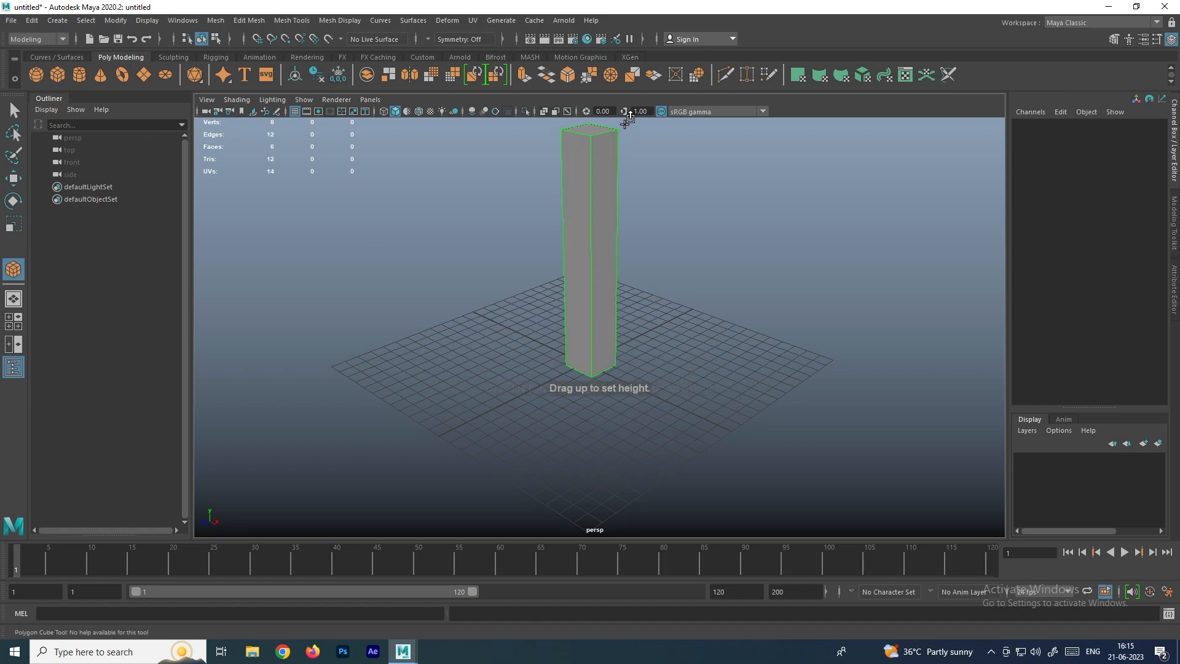
left_click_drag(1093, 301, 1097, 320)
middle_click_drag(794, 300, 872, 296)
left_click(864, 299)
scroll(647, 223, "down", 3)
middle_click_drag(592, 244, 604, 301, "alt")
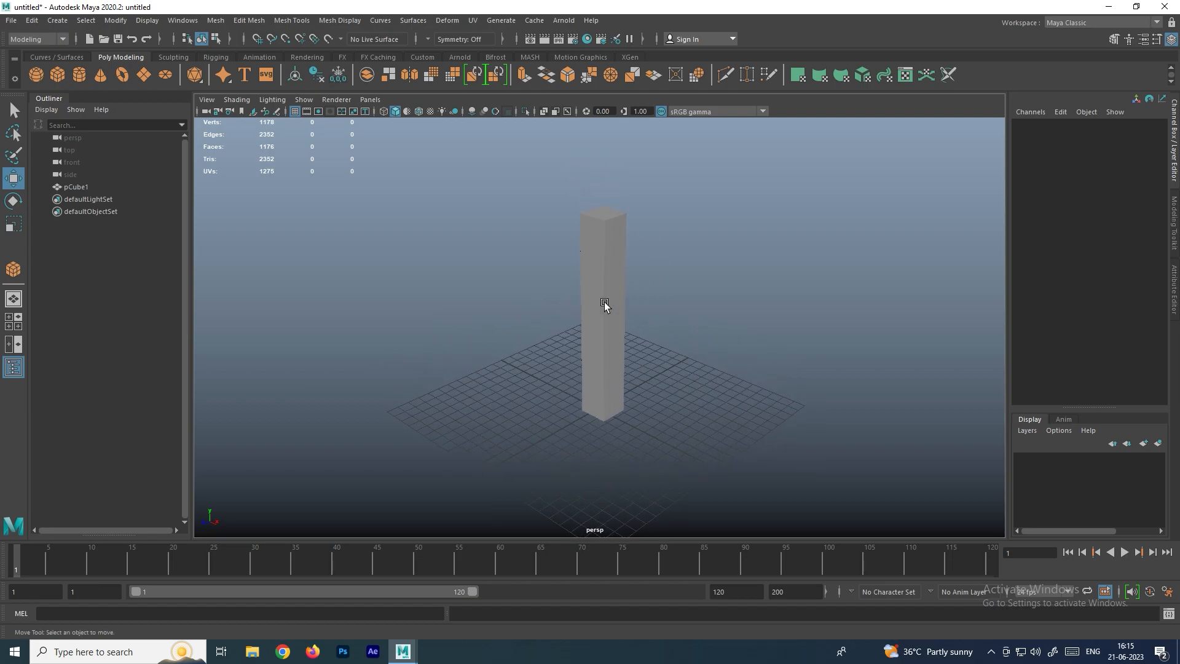
- Apply a nonlinear Sine deformer to the tall, thin cube
left_click(603, 301)
scroll(604, 302, "up", 1)
left_click(449, 23)
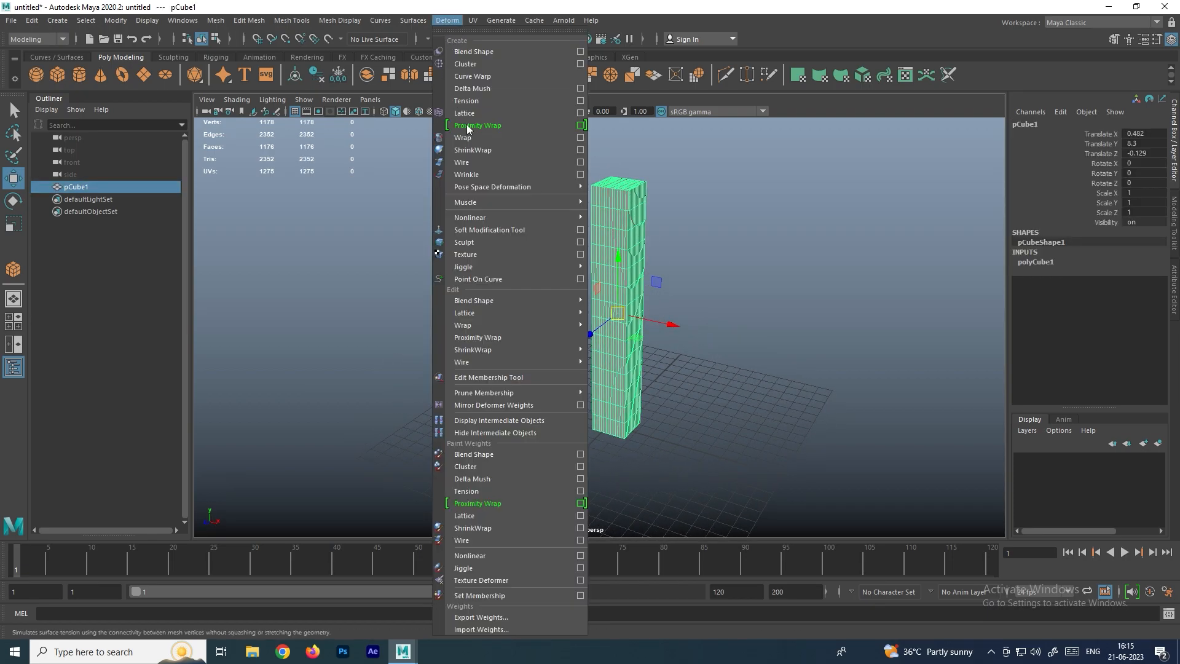
mouse_move(500, 217)
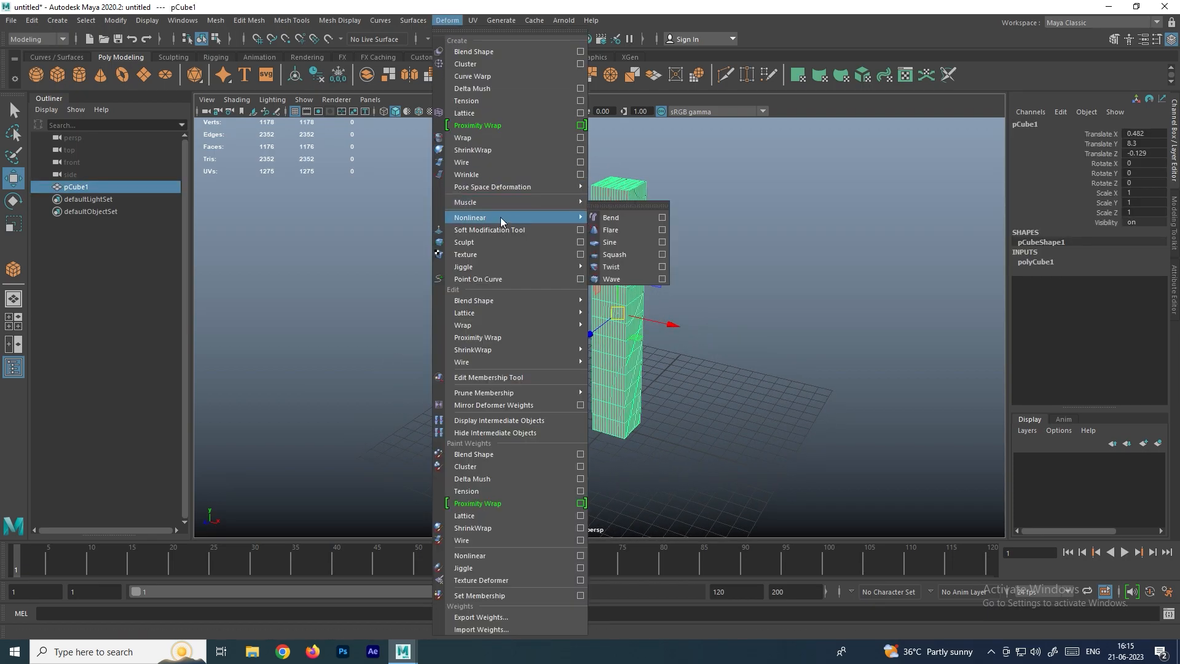
left_click(620, 243)
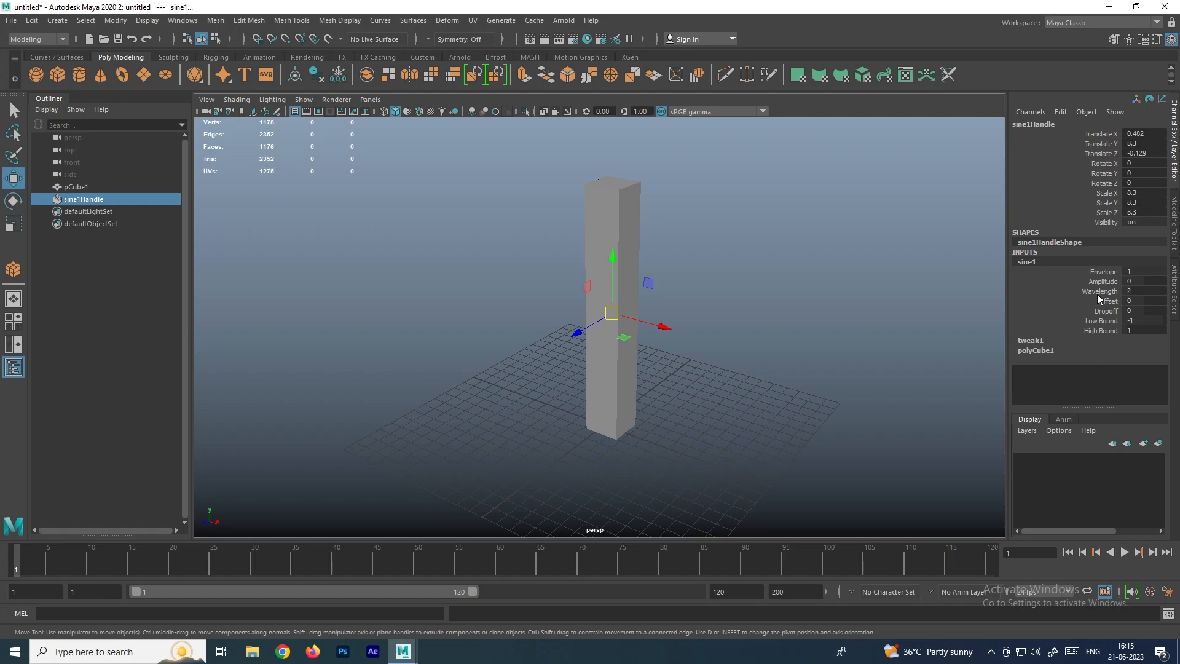
- Set the sine deformer's Wavelength to 0.1 and its Amplitude to 0.2 on the tall, thin cube
scroll(647, 281, "up", 2)
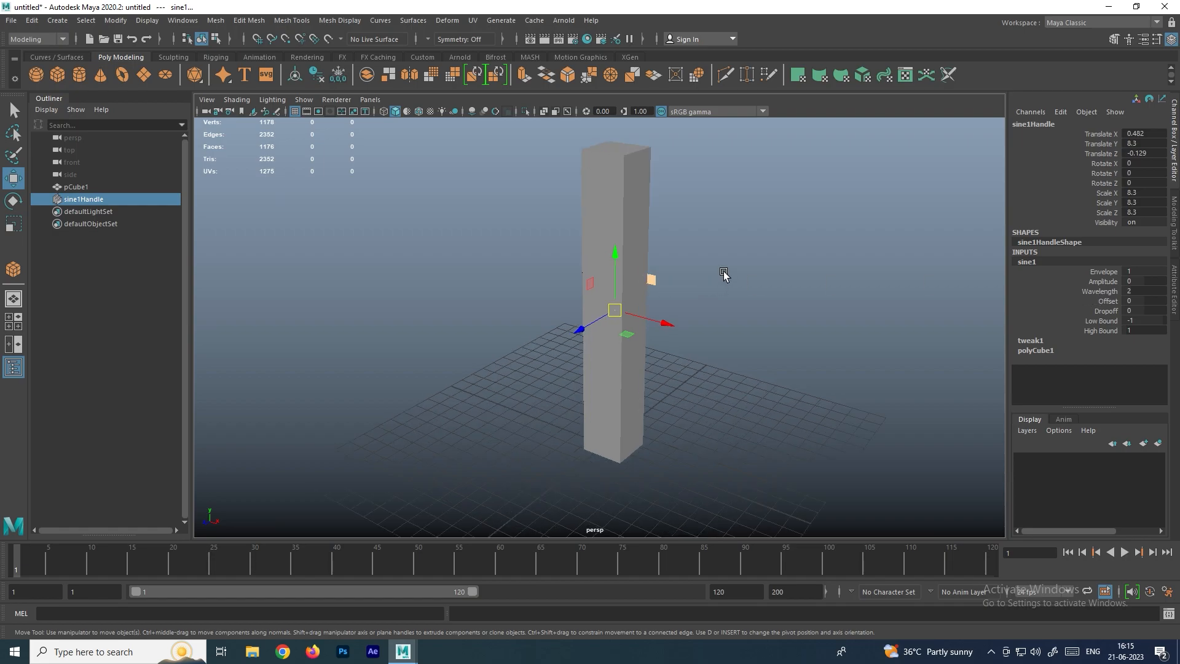
middle_click_drag(723, 273, 701, 275, "alt")
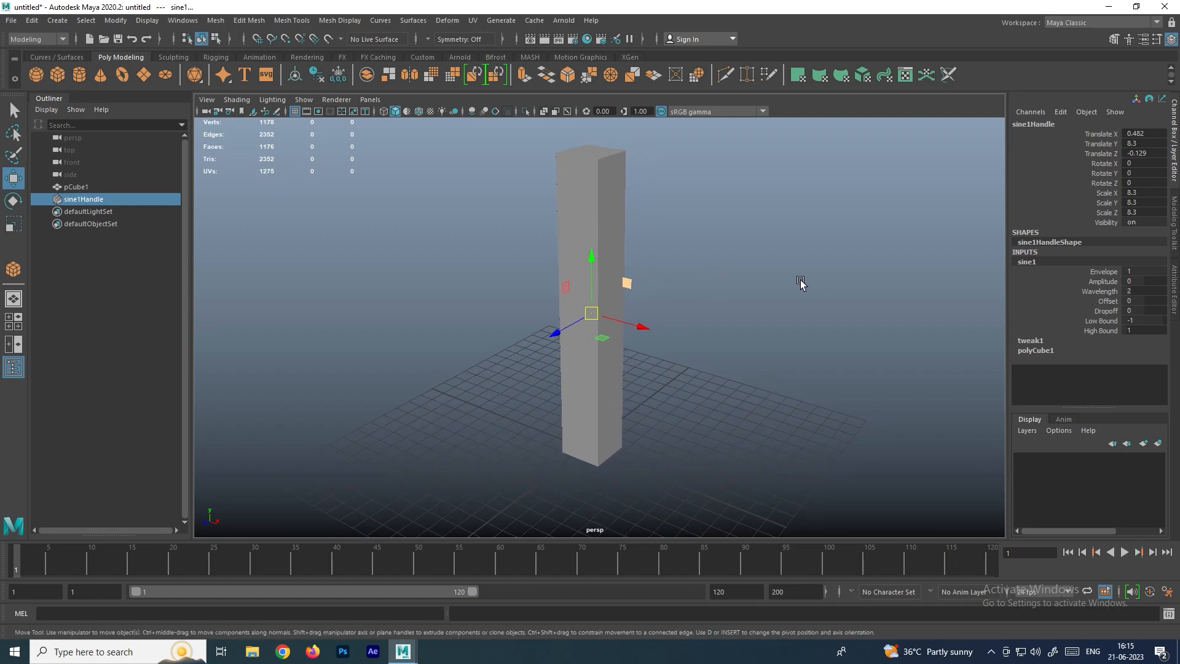
left_click(1098, 291)
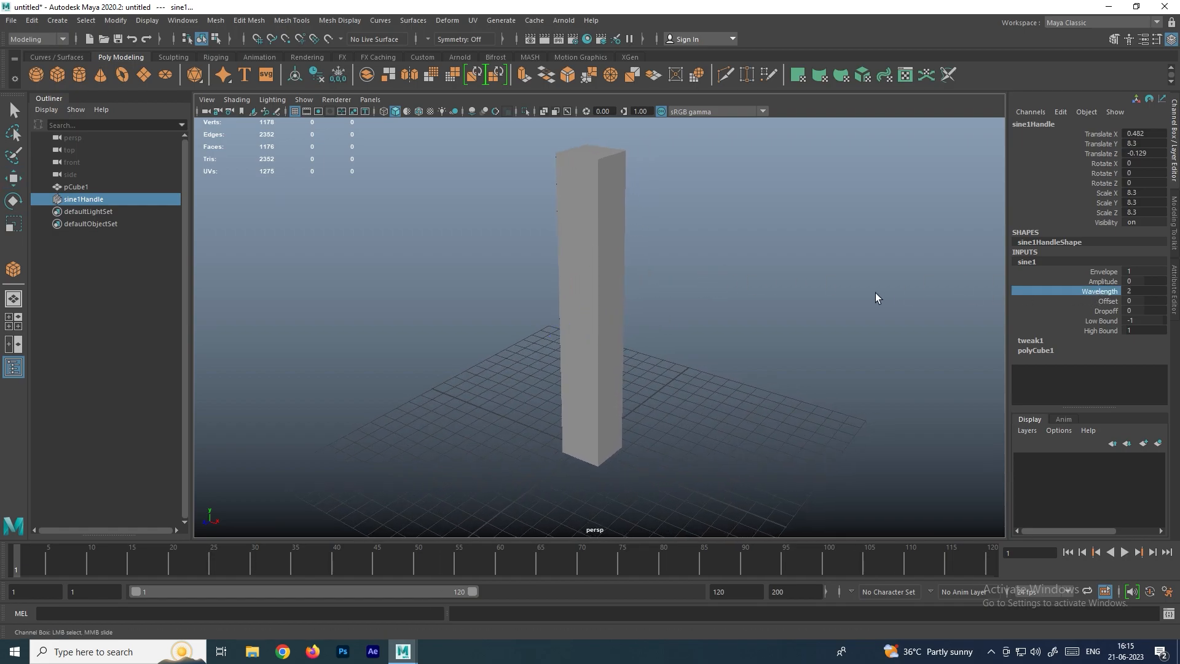
left_click(1103, 281)
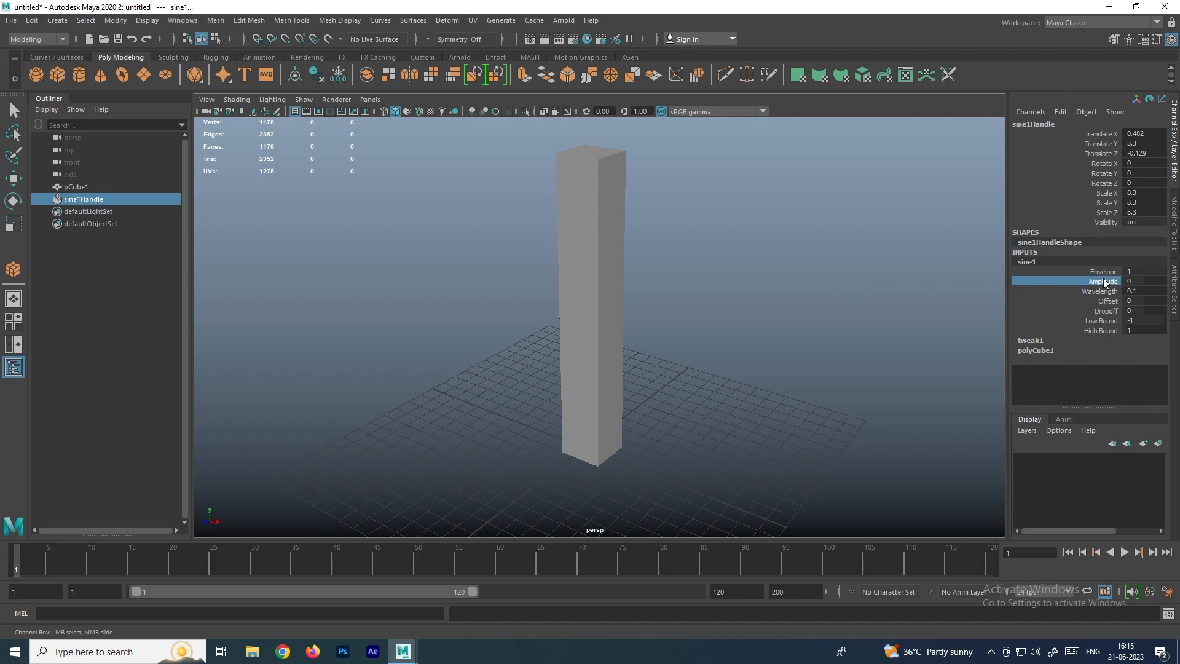
middle_click_drag(799, 271, 795, 265)
left_click_drag(684, 282, 654, 258, "alt")
scroll(654, 258, "up", 2)
middle_click_drag(653, 258, 653, 282, "alt")
- Set the sine deformer's Wavelength to 0.5
left_click(1103, 291)
mouse_move(865, 280)
middle_mouse_down()
mouse_move(888, 282)
mouse_move(872, 280)
middle_mouse_up()
mouse_move(872, 281)
left_mouse_down("alt")
mouse_move(703, 248)
mouse_move(767, 258)
mouse_move(767, 227)
mouse_move(755, 282)
mouse_move(743, 278)
left_mouse_up("alt")
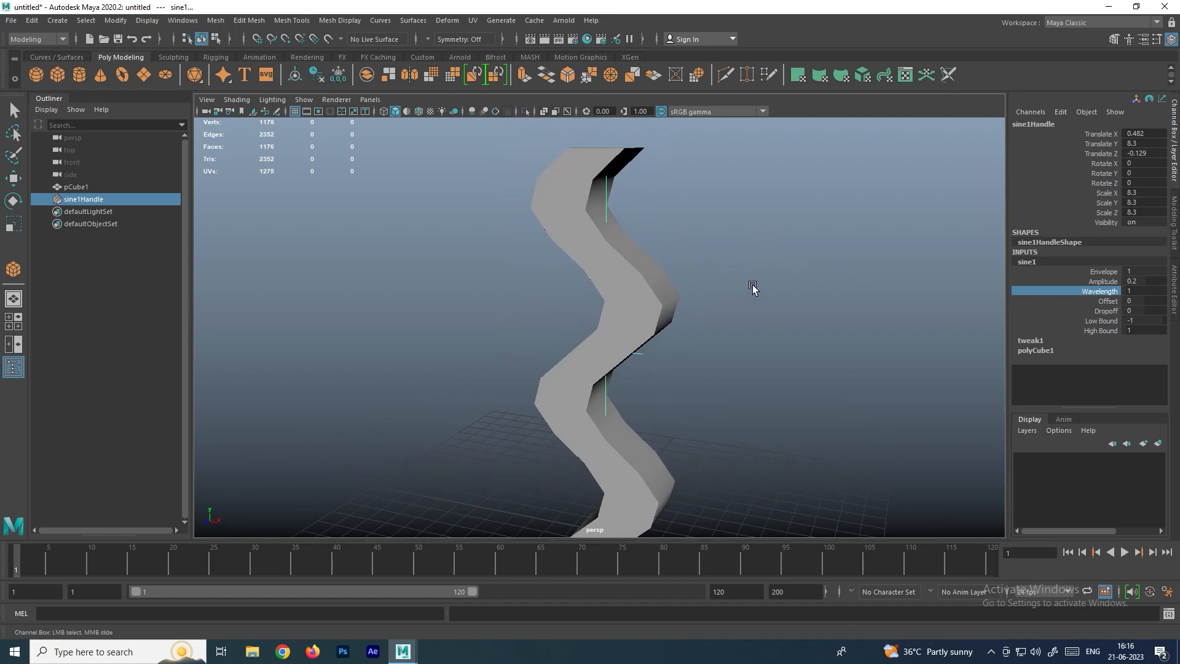
mouse_move(747, 288)
middle_mouse_down("alt")
mouse_move(740, 255)
mouse_move(740, 271)
middle_mouse_up("alt")
right_click_drag(741, 271, 662, 280, "alt")
- Turn on smooth mesh preview for the sine-deformed cube
left_click(661, 281)
key("w")
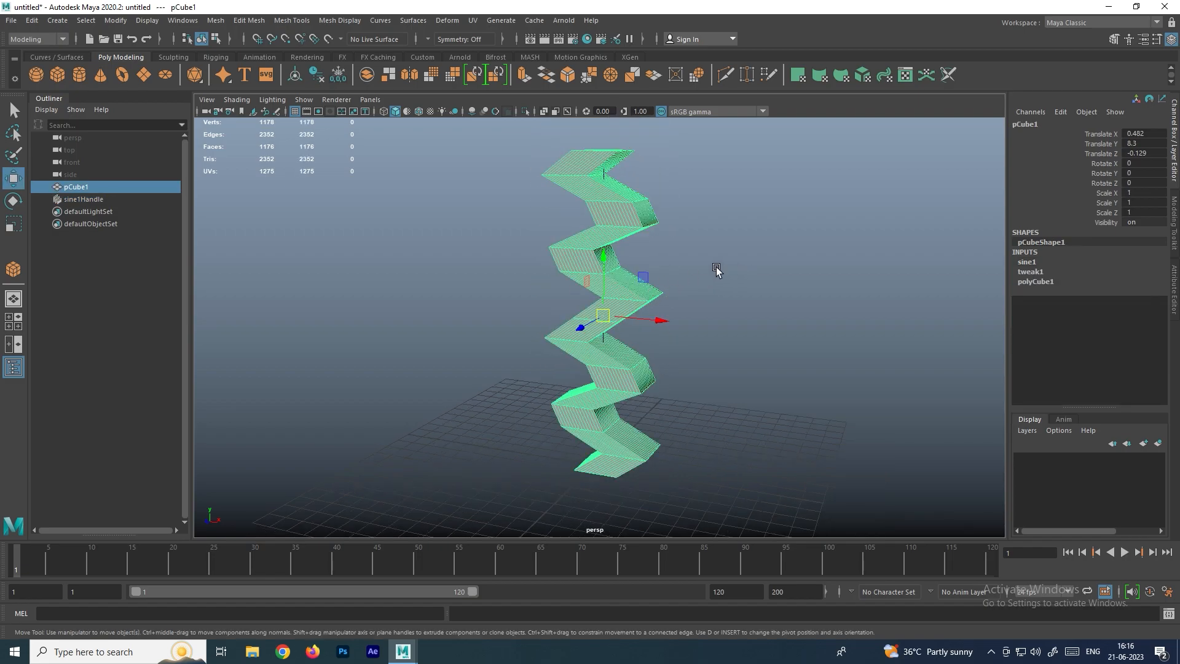
key("3")
mouse_move(693, 300)
left_mouse_down("alt")
mouse_move(622, 301)
mouse_move(672, 301)
left_mouse_up("alt")
scroll(673, 302, "up", 2)
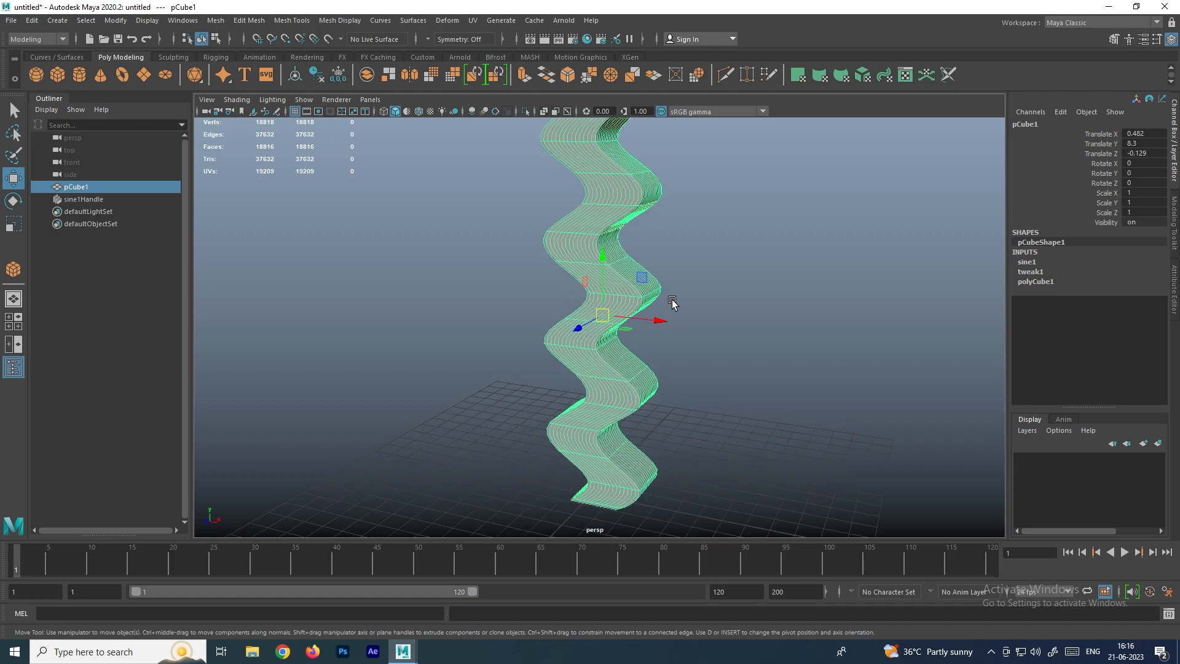
- Set the sine's Amplitude to -0.1, its Wavelength to 1.8 and its Low Bound to 0
left_click(1037, 263)
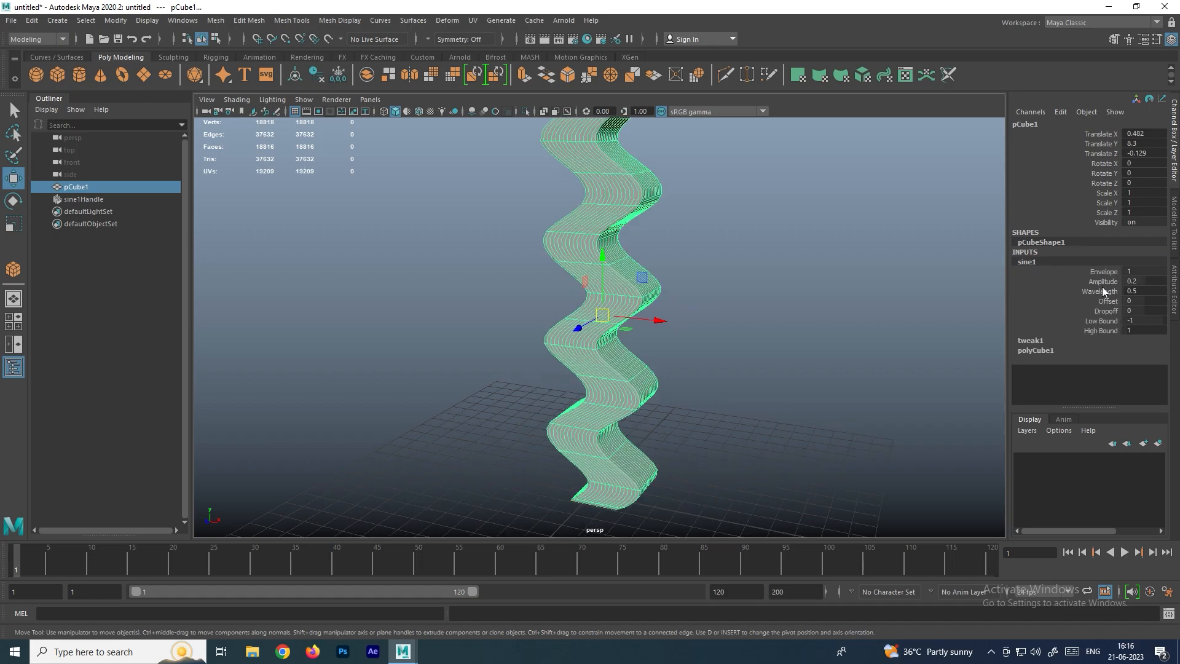
left_click_drag(651, 273, 682, 276, "alt")
left_click(1091, 282)
middle_click_drag(865, 283, 832, 292)
left_click(1087, 291)
left_click_drag(843, 295, 666, 293, "alt")
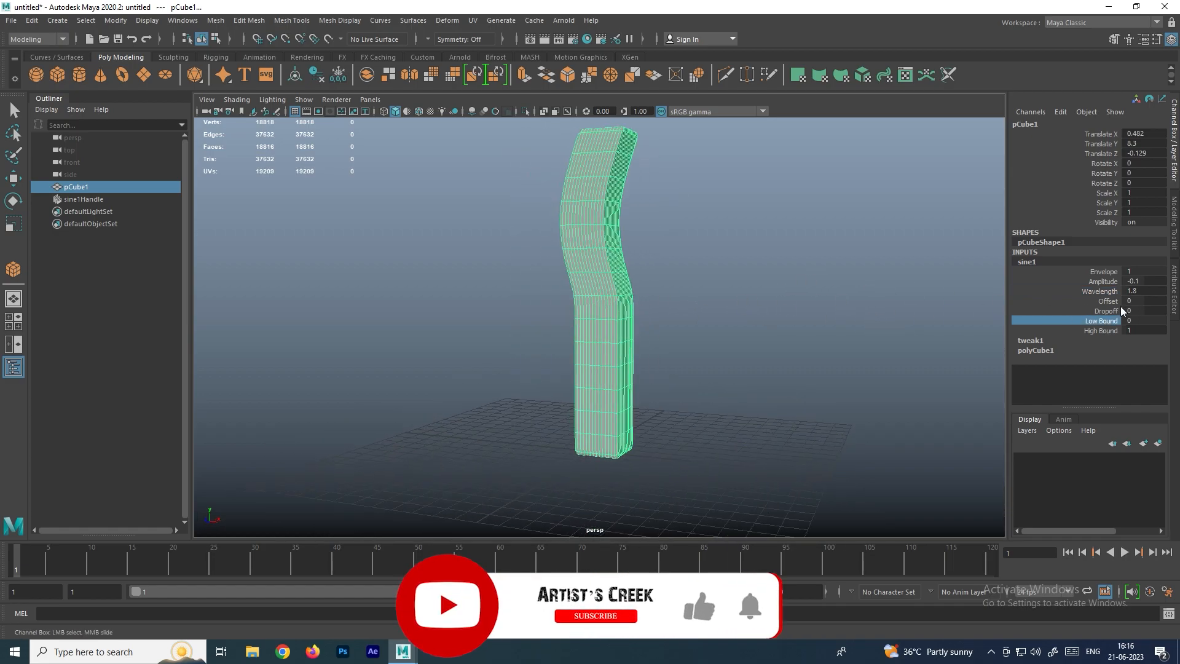
- Shorten the sine's Wavelength to 0.4
left_click(1088, 291)
middle_click_drag(866, 282, 856, 282)
left_click_drag(790, 274, 795, 301, "alt")
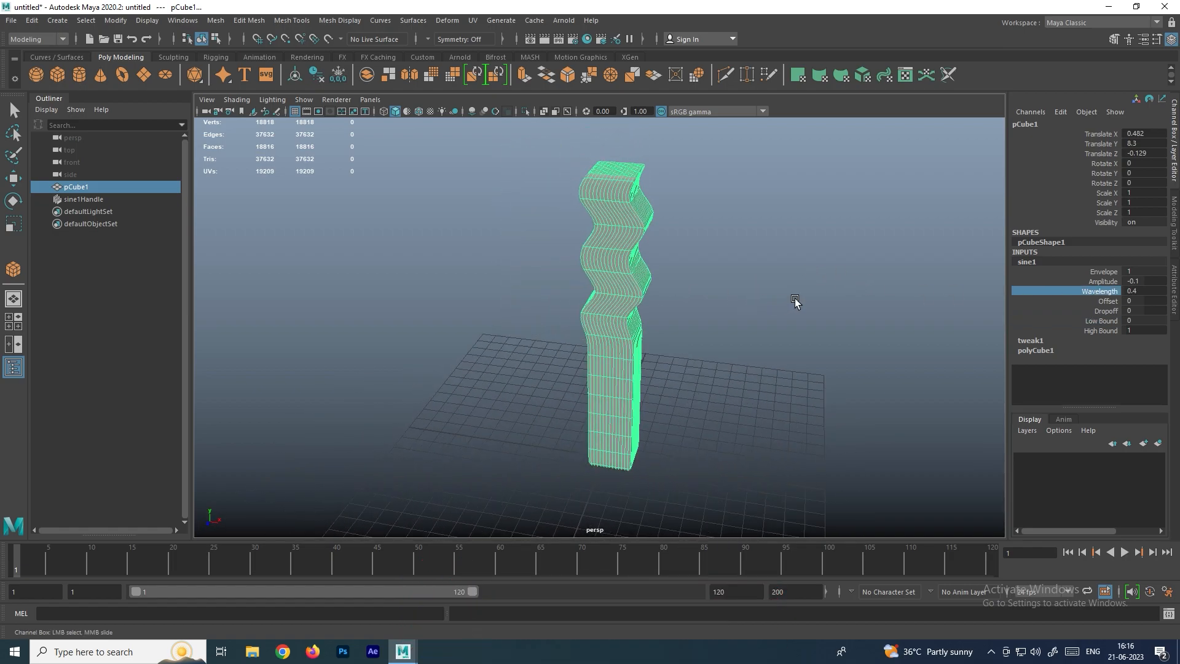
- Delete the sine-deformed cube from the scene
left_click(795, 302)
left_click(632, 311)
key("Delete")
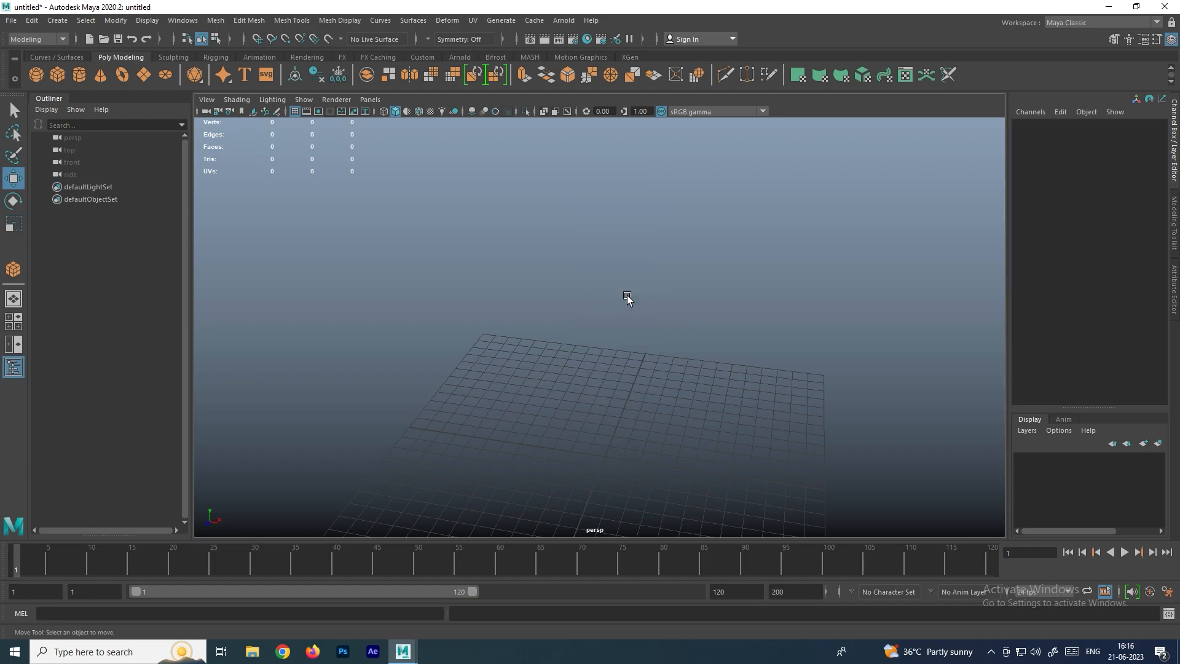
- Draw a polygon torus near the grid's center, setting its overall radius and a thick section radius freehand
left_click(122, 75)
left_click_drag(619, 408, 679, 460)
left_click_drag(629, 415, 625, 408)
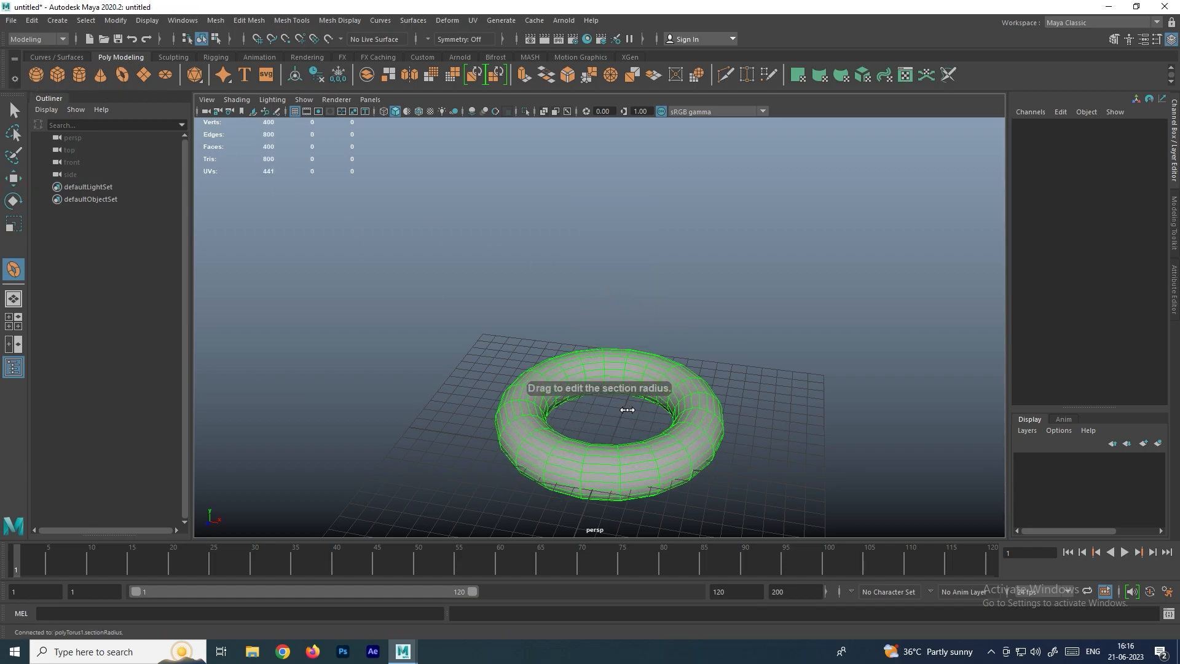
left_click(773, 333)
left_click(706, 402)
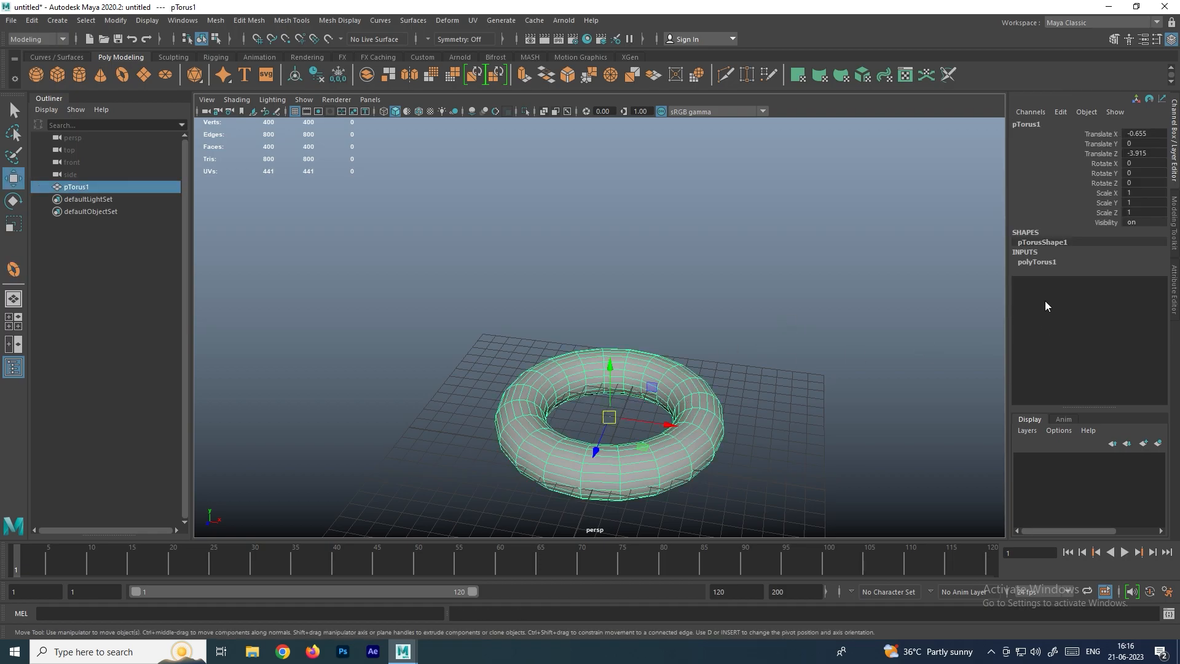
- Raise the torus's axis and height subdivisions together to make a denser mesh
left_click(1036, 262)
left_click_drag(1104, 301, 1108, 312)
middle_click_drag(739, 319, 880, 319)
key("w")
left_click(818, 332)
left_click(690, 408)
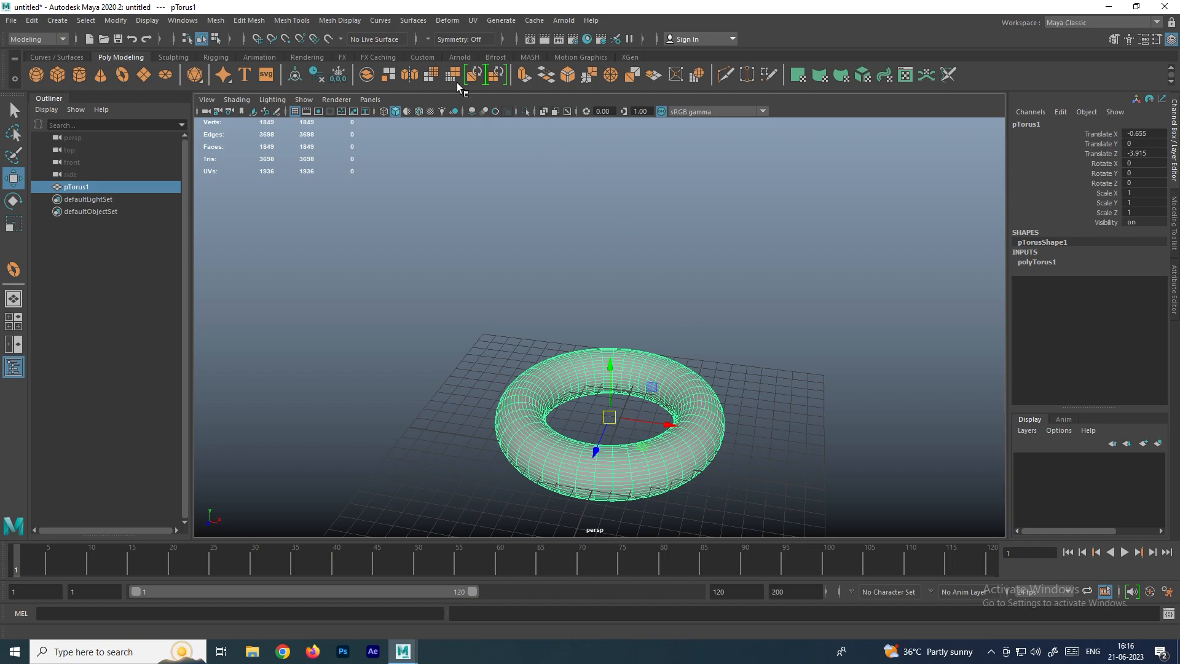
- Apply a nonlinear Sine deformer to the torus
left_click(449, 21)
mouse_move(555, 217)
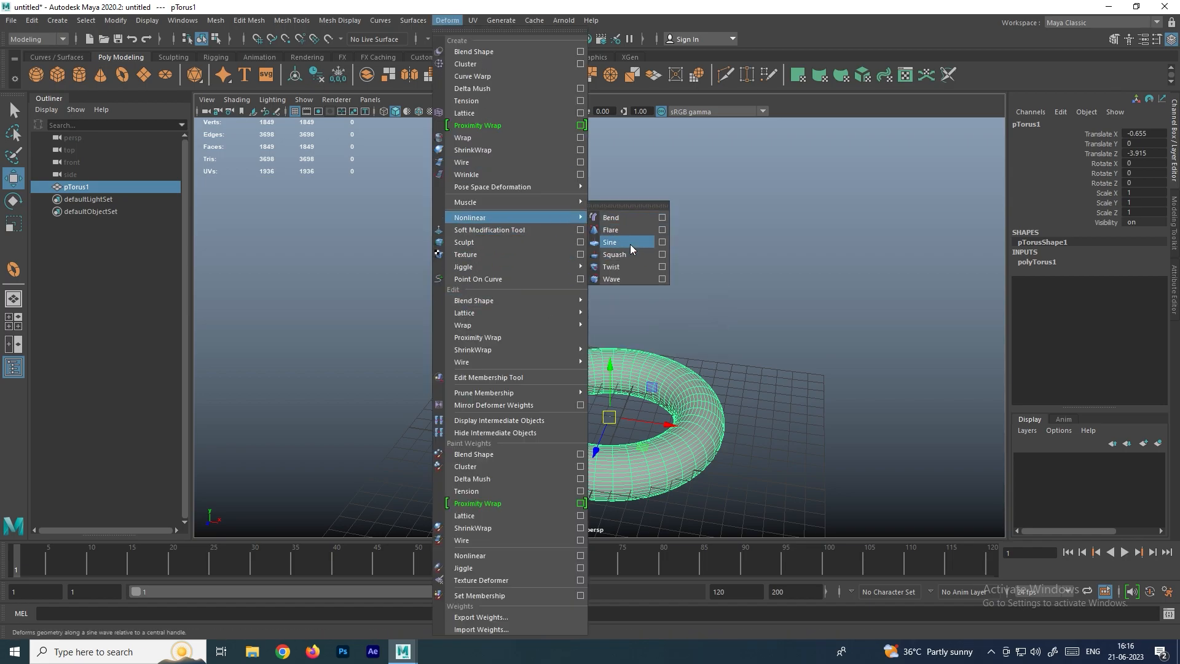
left_click(629, 242)
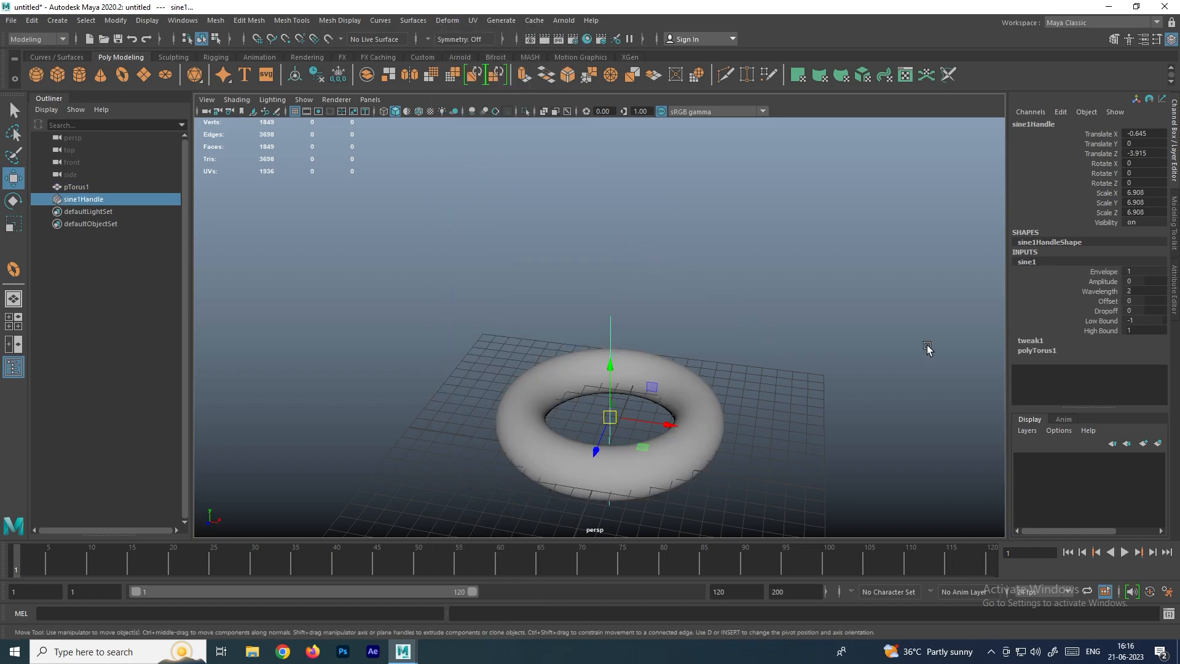
- Try a sine Amplitude of 0.6 on the torus and undo the change
left_click(1103, 281)
middle_click_drag(722, 310, 725, 313)
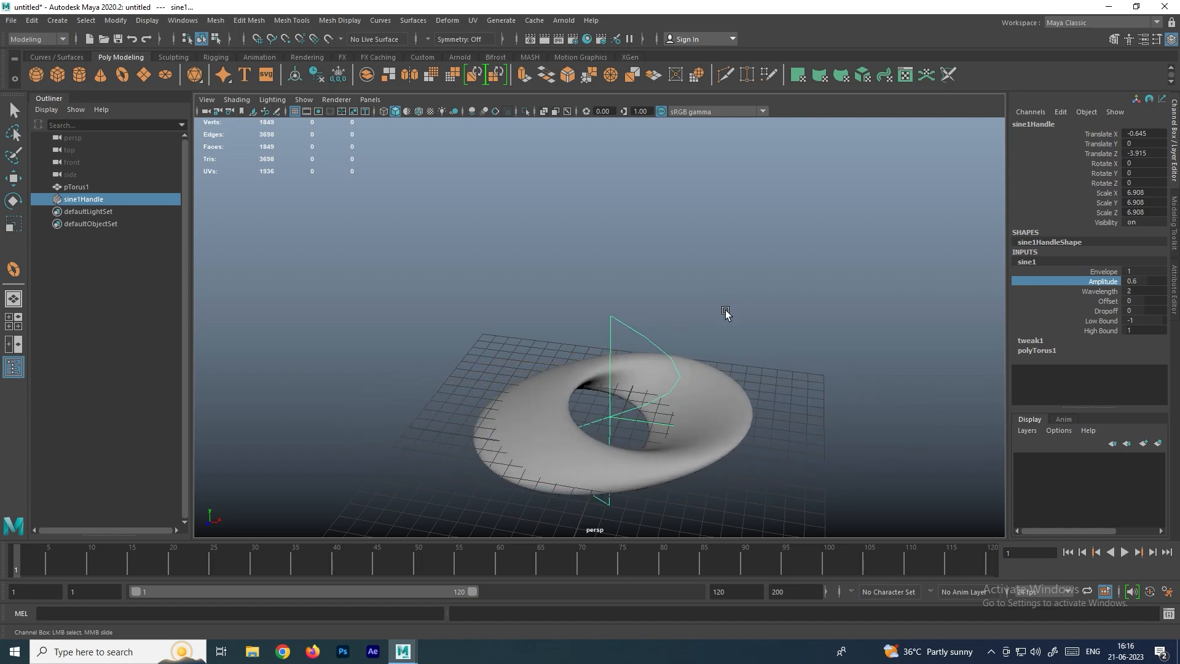
key("ctrl+z")
- Rotate the torus's sine handle to -90 degrees about Z
middle_click_drag(683, 364, 667, 298, "alt")
scroll(646, 319, "up", 3)
left_click_drag(638, 326, 631, 304, "alt")
left_click_drag(632, 263, 536, 227)
key("e")
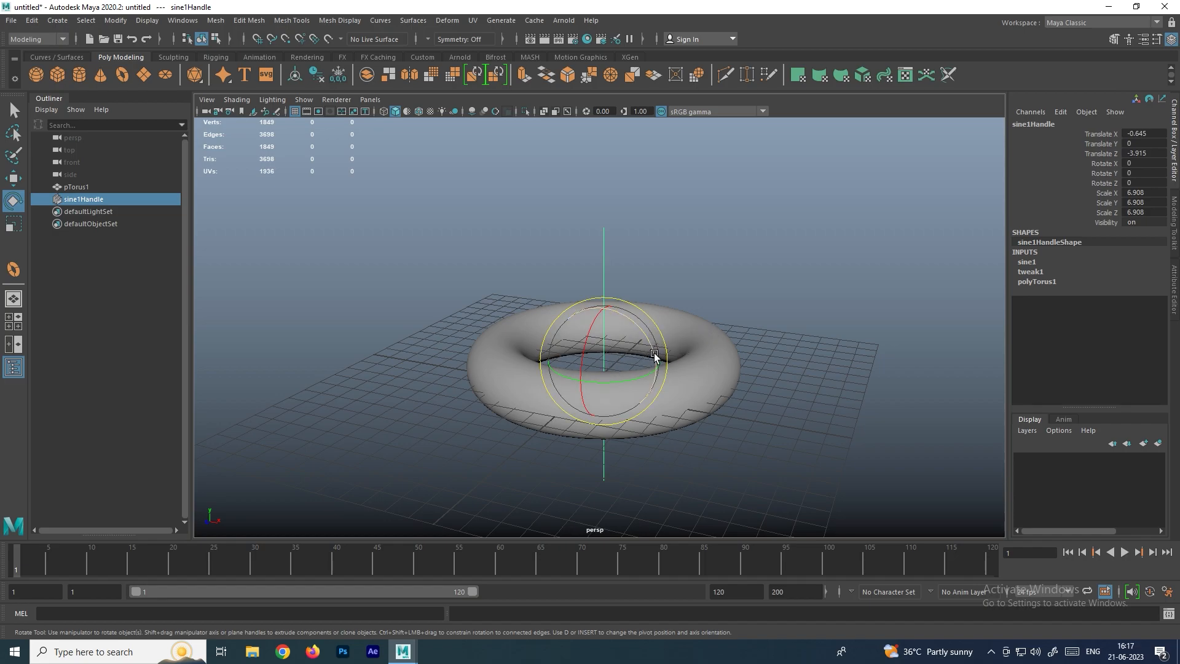
left_click_drag(649, 338, 684, 424)
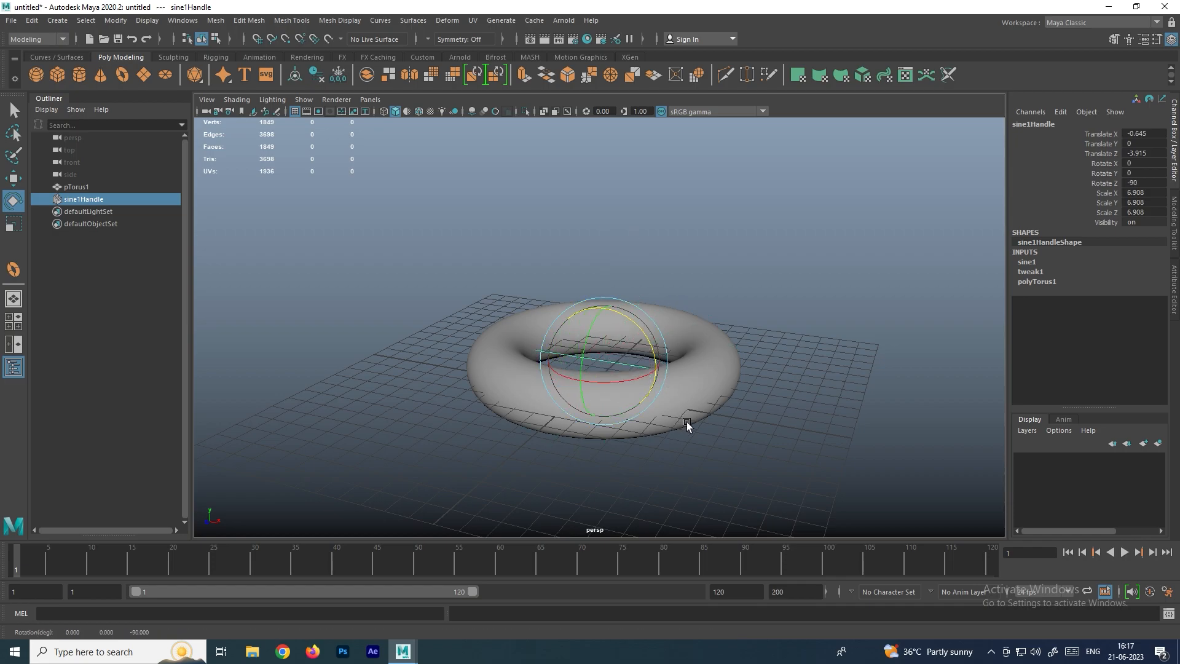
- Adjust the Amplitude and Wavelength of the rotated sine deformer to distort the torus
left_click(1026, 263)
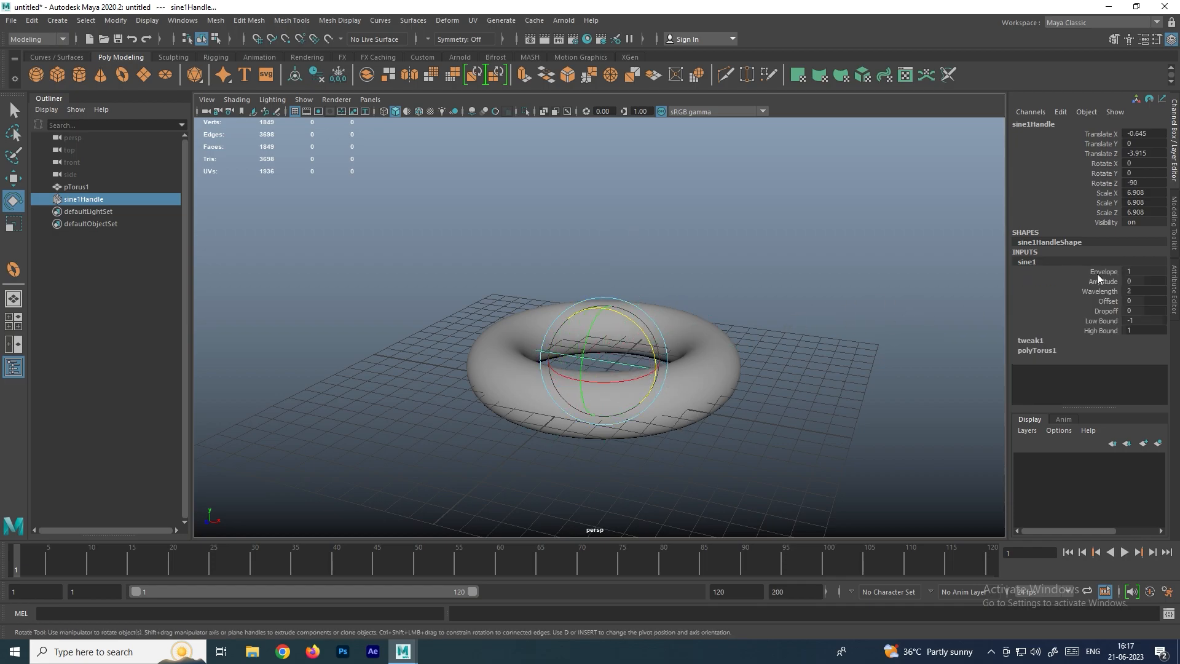
left_click(1100, 290)
left_click(1083, 281)
middle_click_drag(846, 282, 855, 282)
left_click(1101, 291)
mouse_move(754, 292)
middle_mouse_down()
mouse_move(778, 290)
mouse_move(722, 305)
middle_mouse_up()
- Rotate the sine handle back to an upright orientation through the torus
left_click_drag(722, 305, 740, 360, "alt")
key("e")
left_click_drag(645, 347, 575, 315)
- Delete the sine-deformed torus from the scene
left_click(811, 294)
left_click(742, 381)
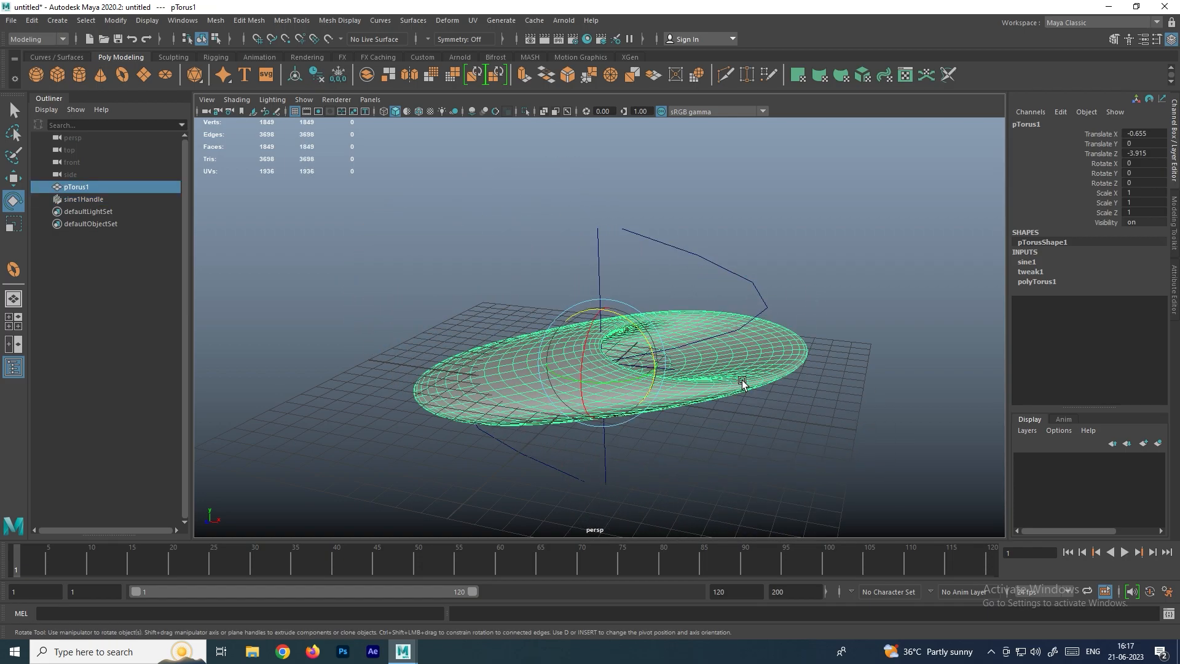
key("Delete")
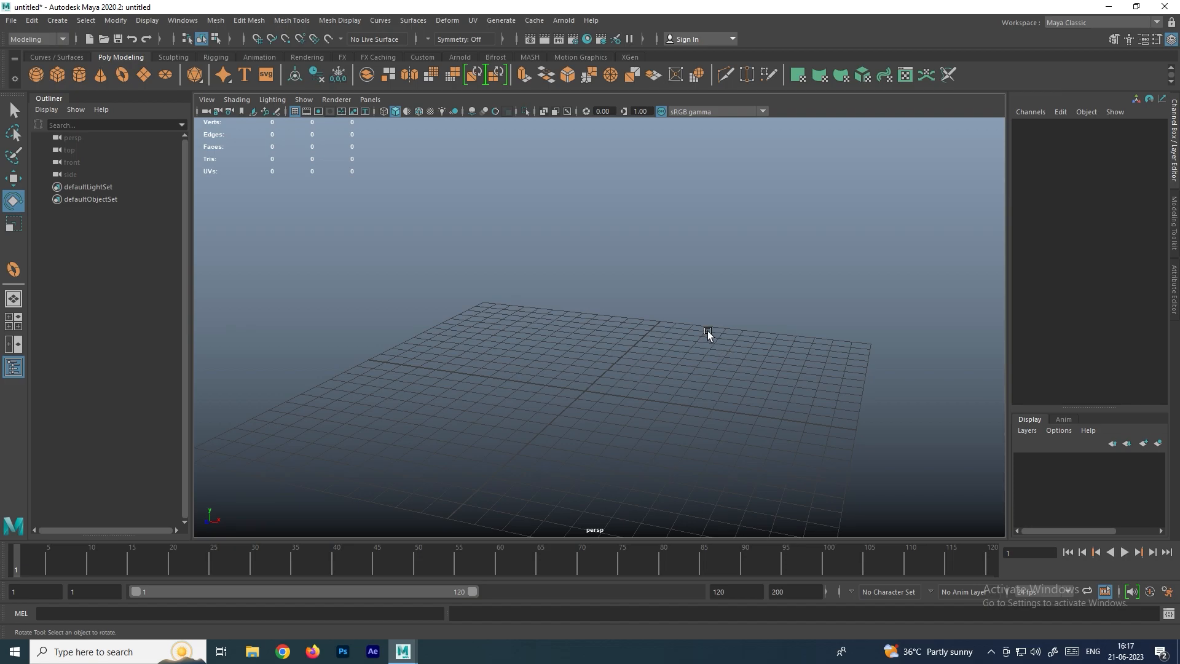
- Draw a polygon sphere near the grid's center, raise its subdivisions and scale it uniformly to about 13.5
left_click(448, 21)
mouse_move(536, 219)
left_click_drag(584, 389, 788, 275)
key("r")
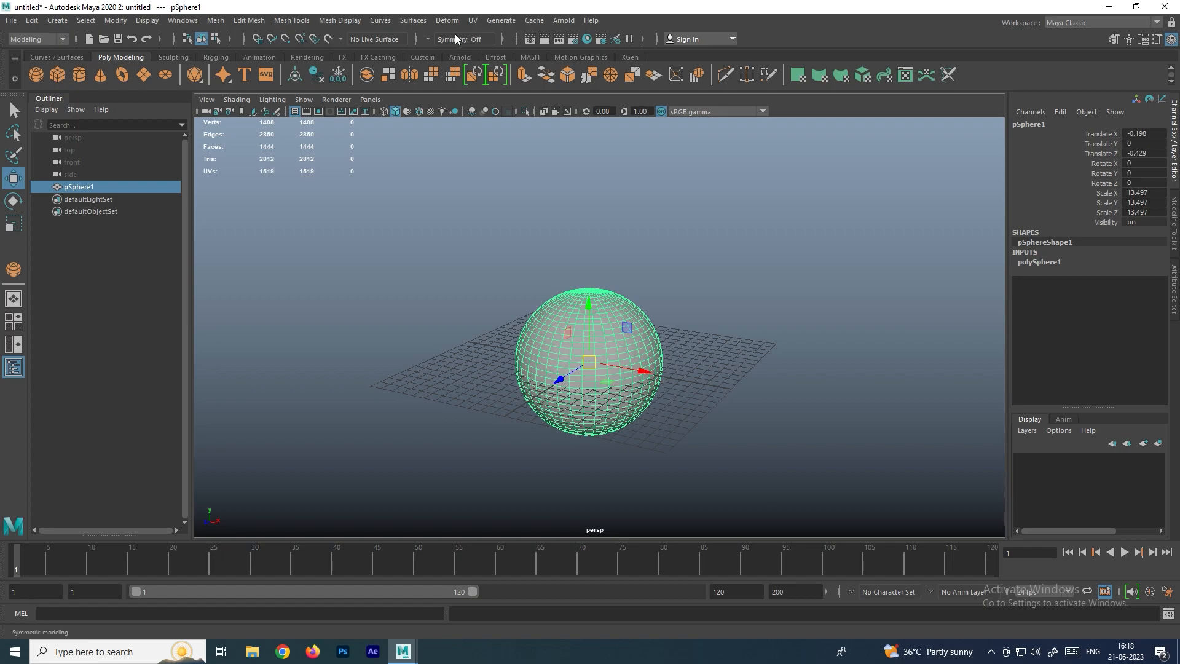
- Apply a nonlinear Squash deformer to the sphere
left_click(448, 22)
mouse_move(521, 219)
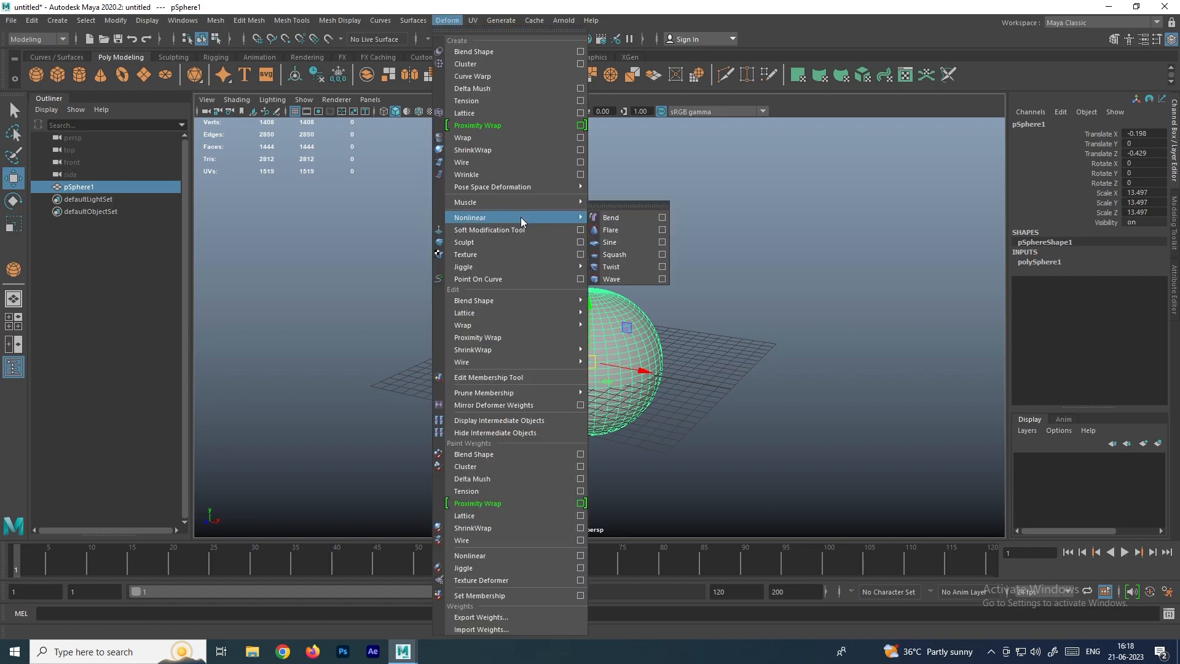
left_click(614, 255)
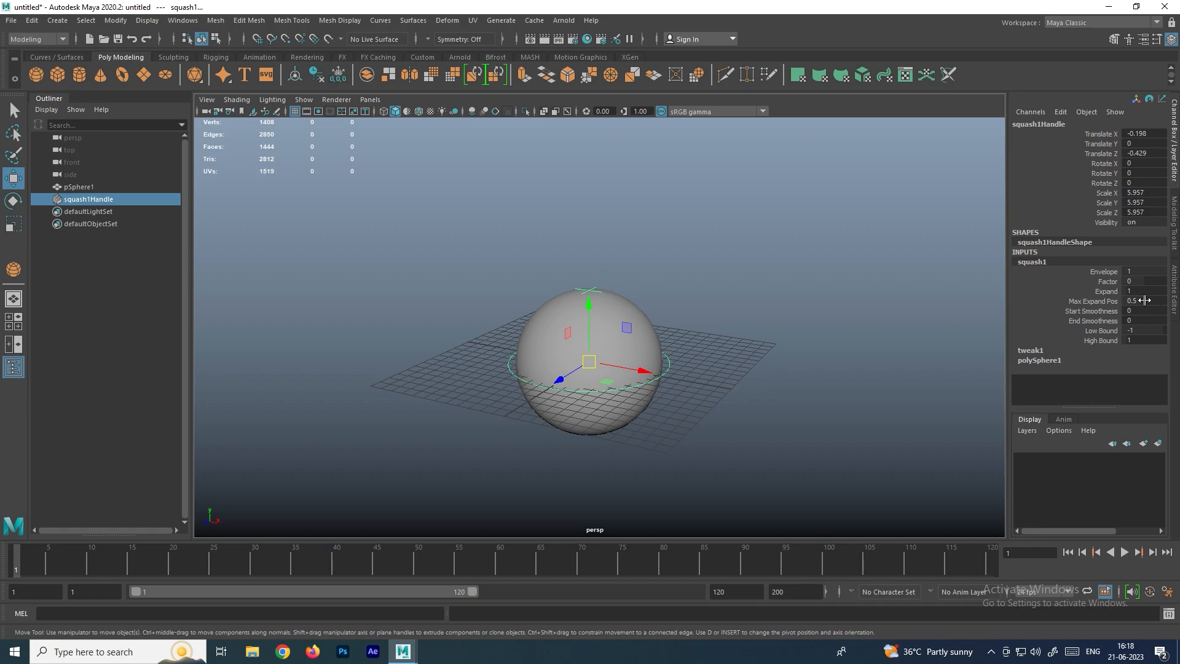
- Try out the squash's Factor on the sphere, set it back to 0 and raise Expand to 1.7
left_click(1097, 280)
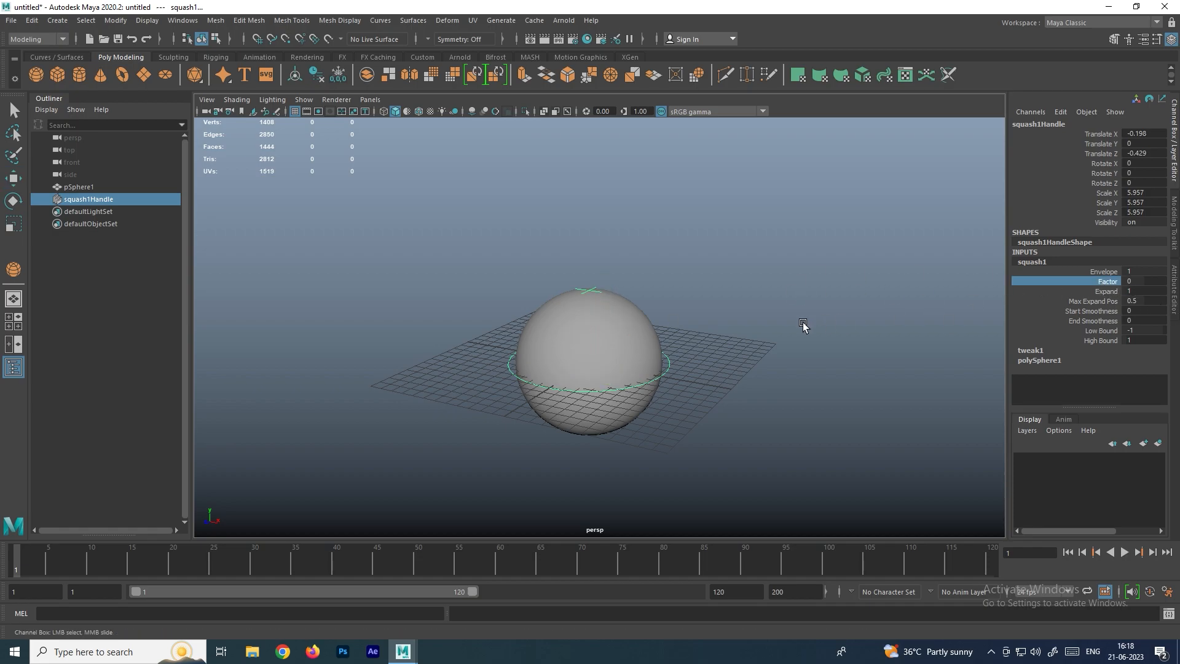
middle_click_drag(695, 304, 695, 297)
mouse_move(670, 387)
left_mouse_down("alt")
mouse_move(682, 338)
mouse_move(667, 369)
left_mouse_up("alt")
left_click(1105, 292)
left_click(1072, 284)
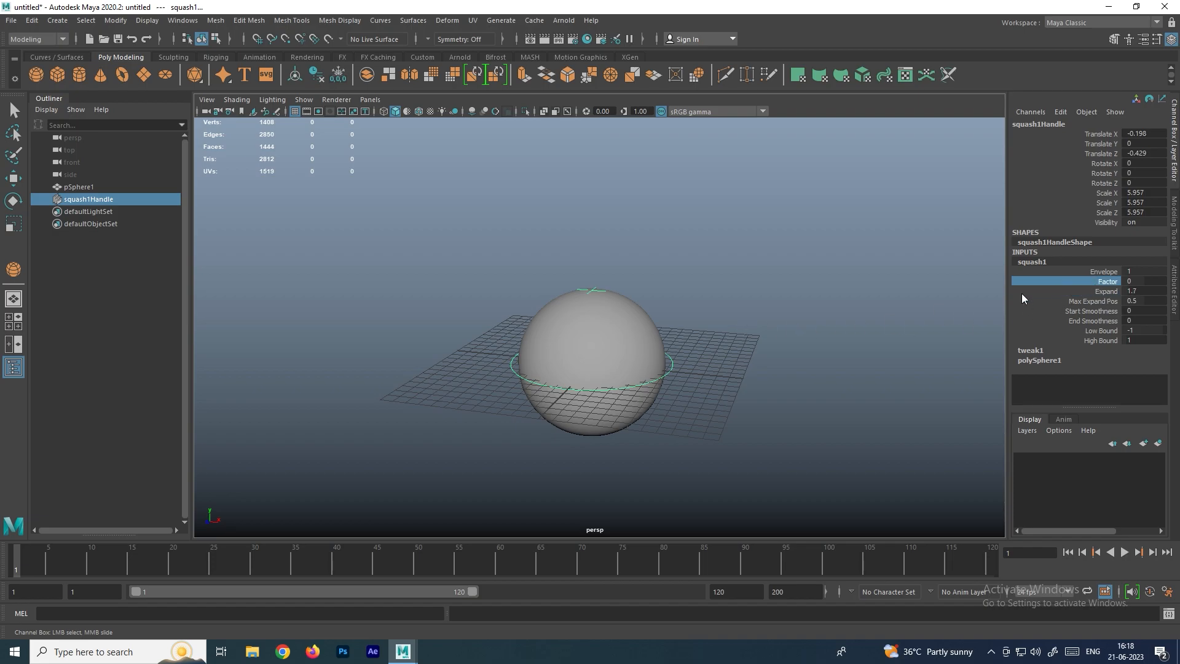
- Set the squash's Factor to 0.5 and its Expand to 0
middle_click_drag(795, 316, 809, 316)
left_click(1102, 291)
middle_click_drag(903, 311, 867, 319)
left_click_drag(816, 392, 743, 372, "alt")
- Set the squash's High Bound to 0.1 and its Low Bound to -0.9
left_click(1080, 341)
middle_click_drag(855, 362, 849, 355)
left_click_drag(716, 380, 701, 344, "alt")
left_click(1097, 332)
mouse_move(866, 354)
middle_mouse_down()
mouse_move(854, 354)
mouse_move(869, 355)
middle_mouse_up()
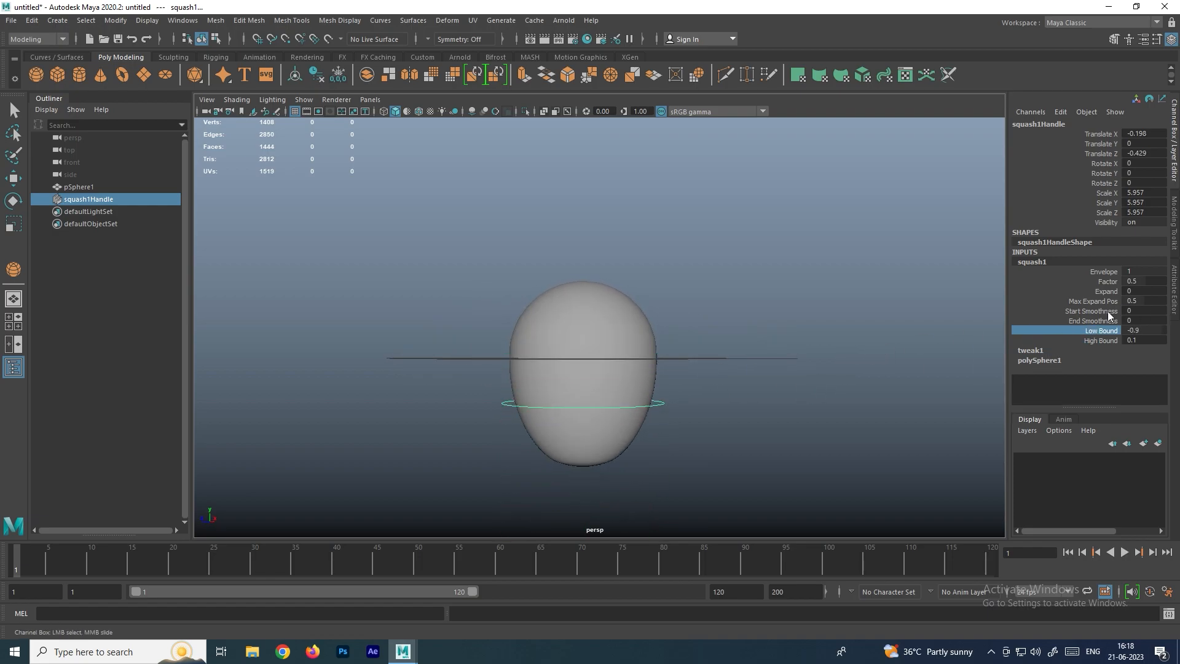
- Set the squash's Factor to -1 to flatten the sphere's lower half
left_click(1106, 282)
middle_click_drag(873, 295, 861, 303)
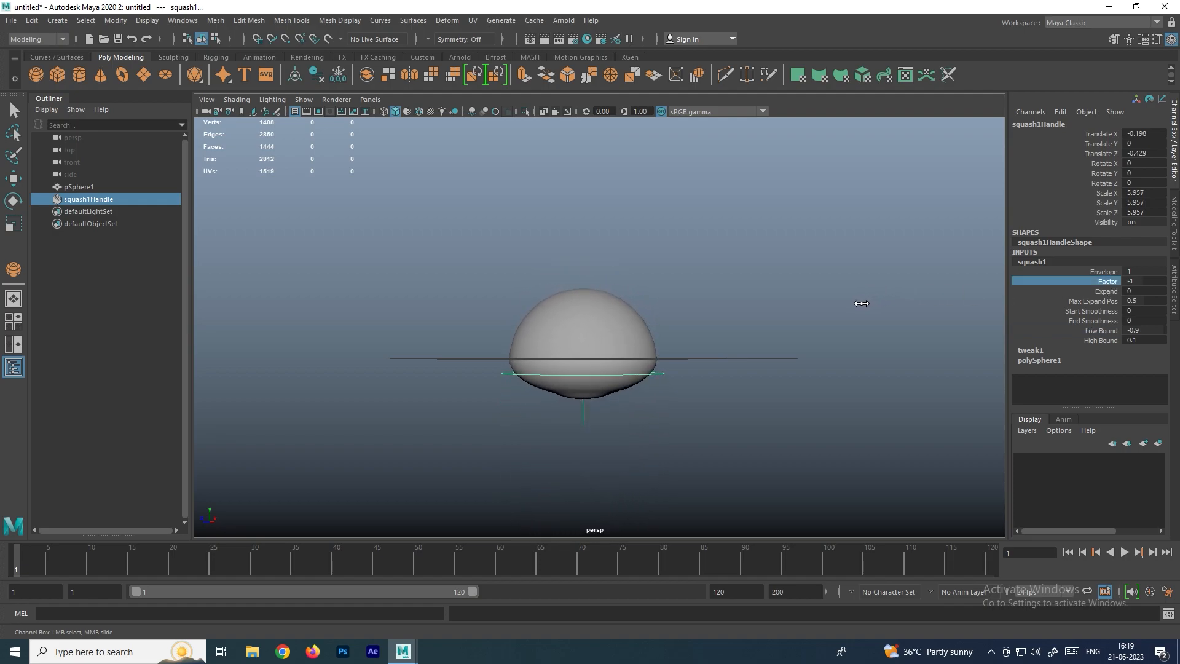
left_click_drag(840, 314, 926, 348, "alt")
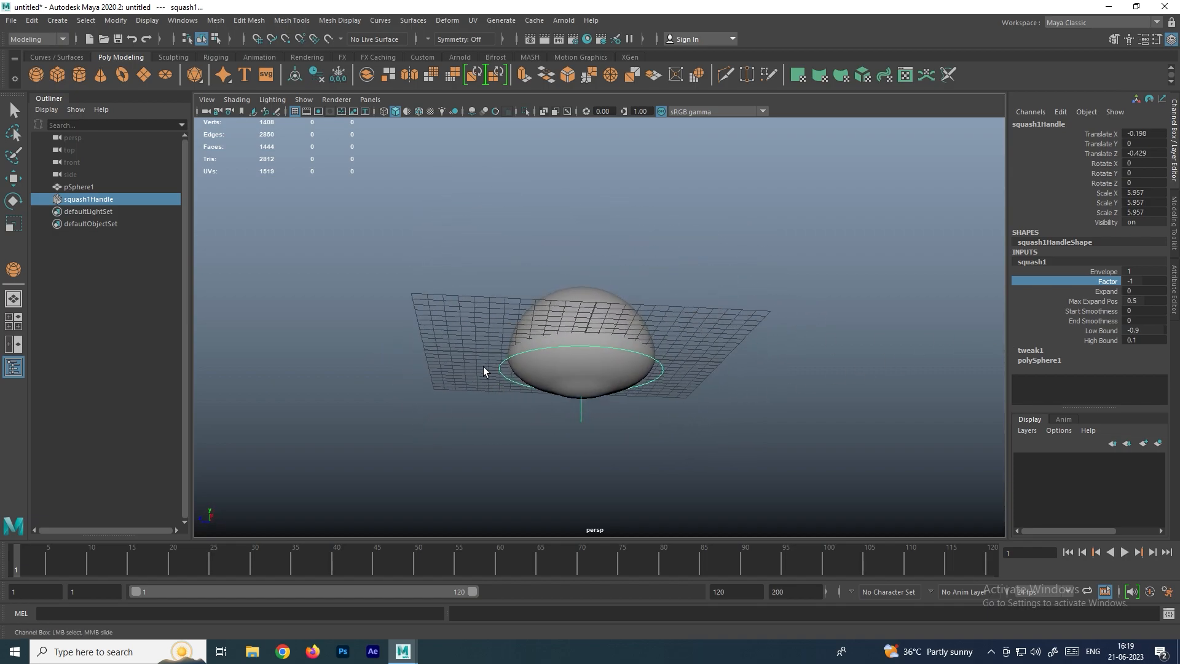
- Move the squash handle vertically to shift where the sphere is deformed
left_click_drag(501, 390, 502, 390)
key("w")
left_click_drag(579, 326, 596, 278)
left_click_drag(647, 319, 639, 362, "alt")
key("r")
key("w")
- Delete the squashed sphere from the scene
left_click(764, 364)
left_click(640, 363)
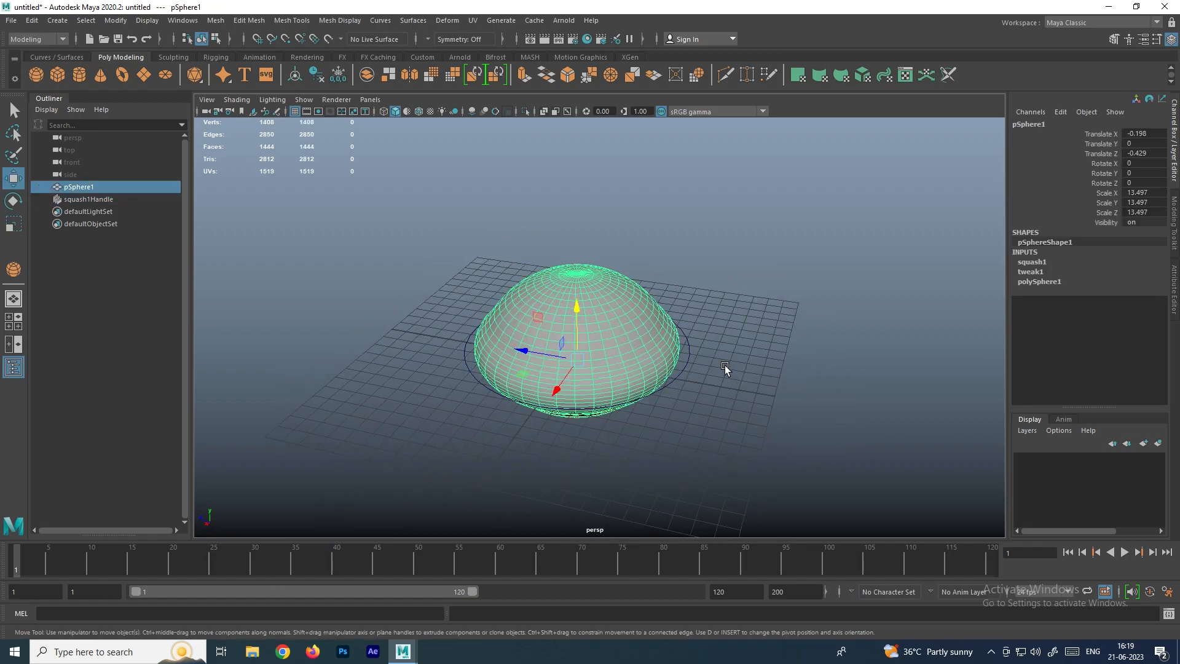
key("Delete")
left_click(447, 20)
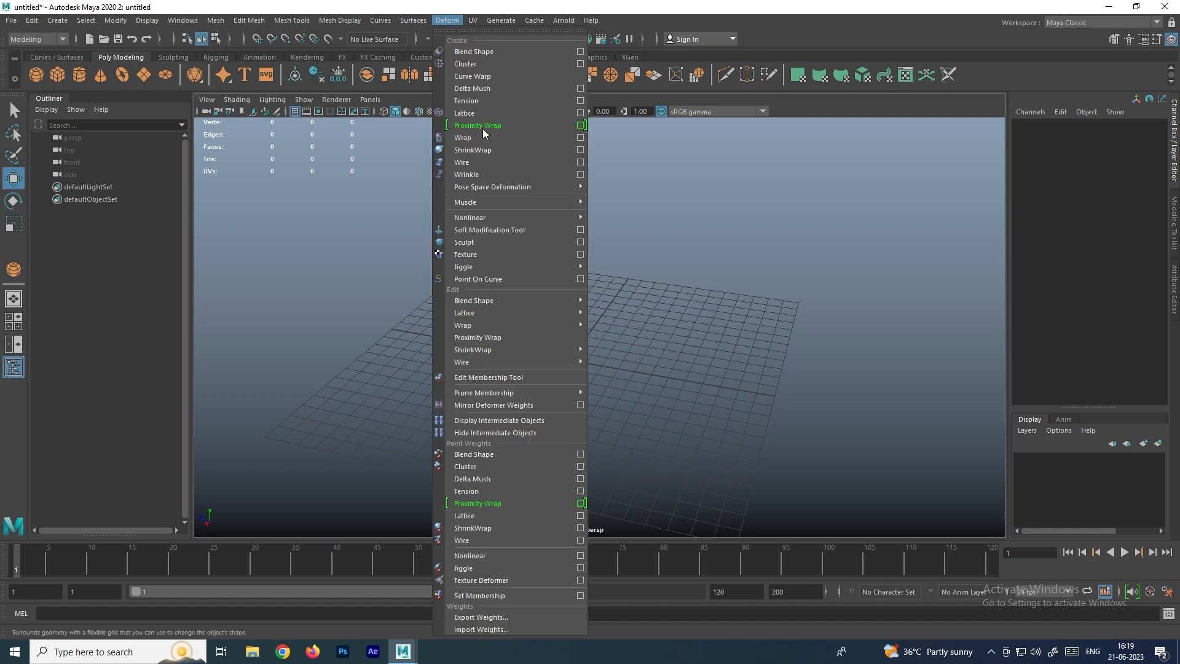
mouse_move(563, 207)
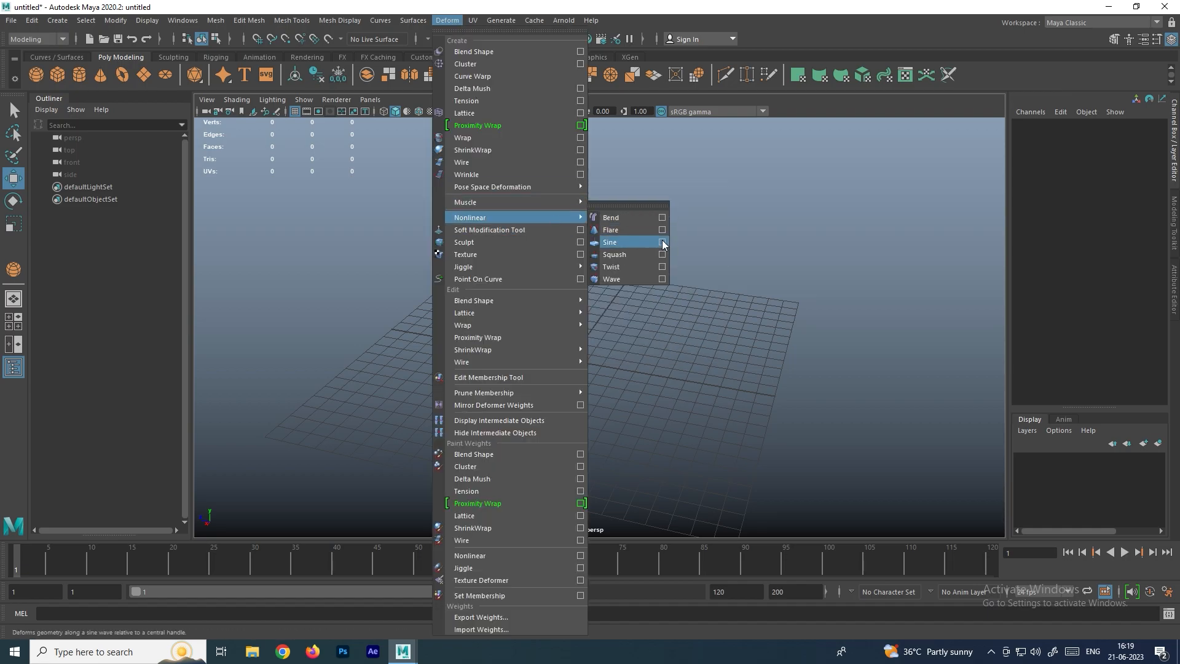
left_click(714, 317)
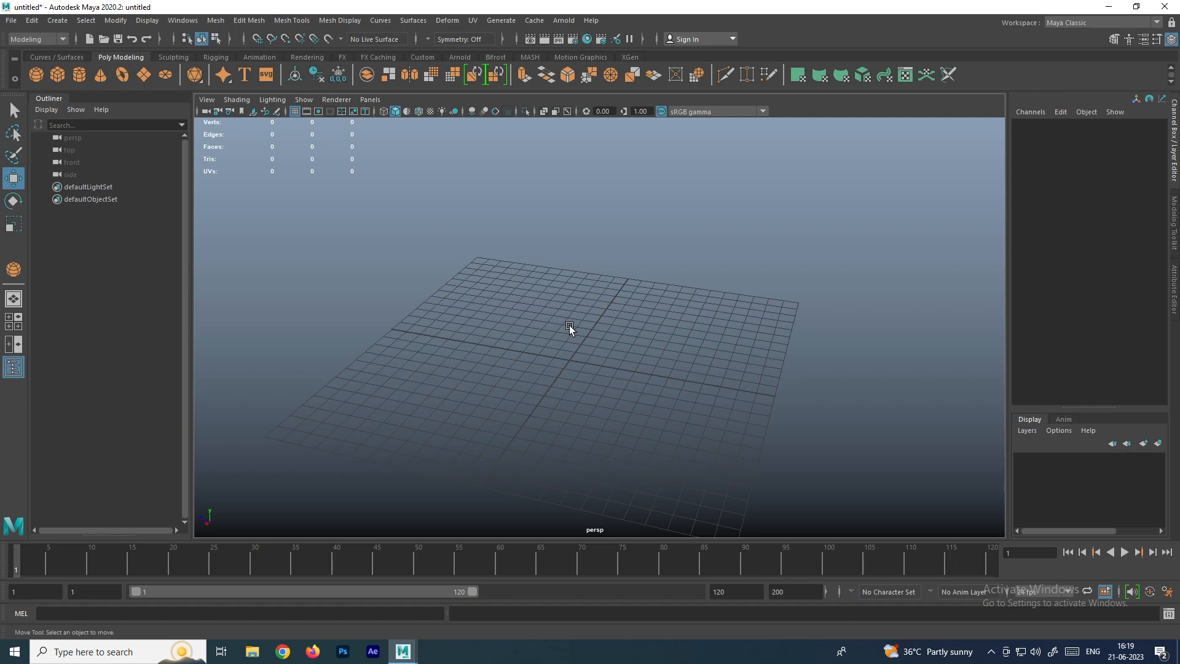
- Create a tall polygon cube about 2.5 by 15 by 2.4 units and increase its width, height and depth subdivisions
left_click(57, 77)
left_click_drag(553, 380, 592, 99)
left_click_drag(1093, 300, 1104, 312)
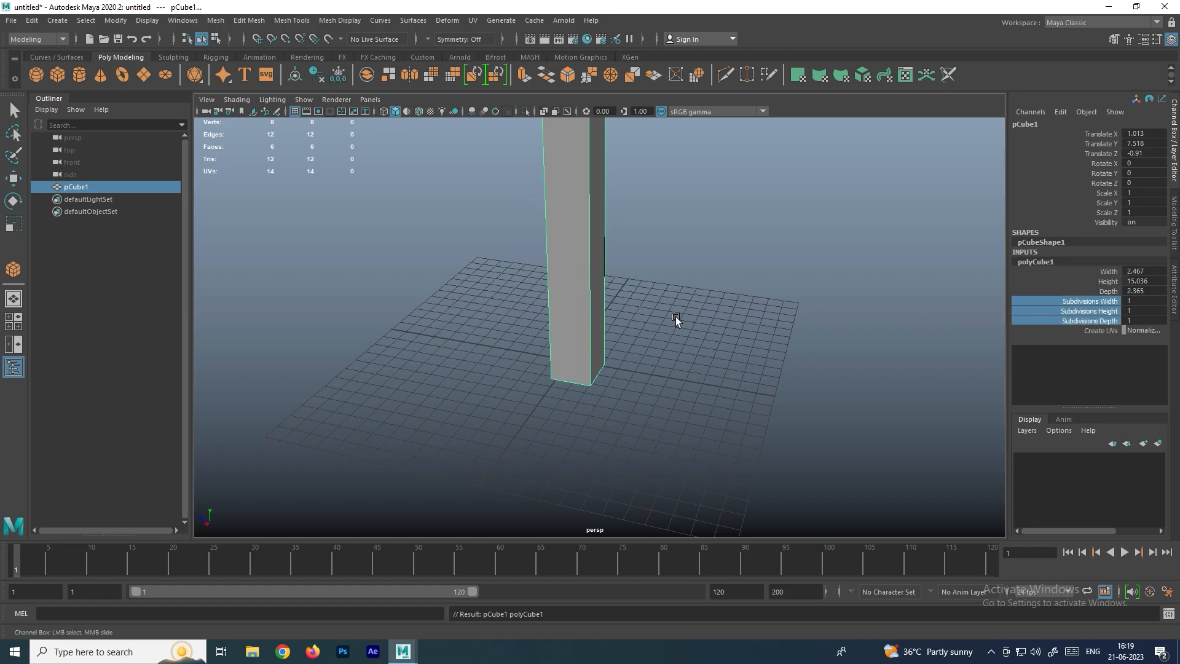
middle_click_drag(676, 318, 858, 312)
middle_click_drag(612, 218, 616, 305, "alt")
left_click(615, 314)
left_click(599, 367)
left_click_drag(599, 367, 602, 350, "alt")
- Apply a nonlinear Twist deformer to the tall cube
left_click(453, 20)
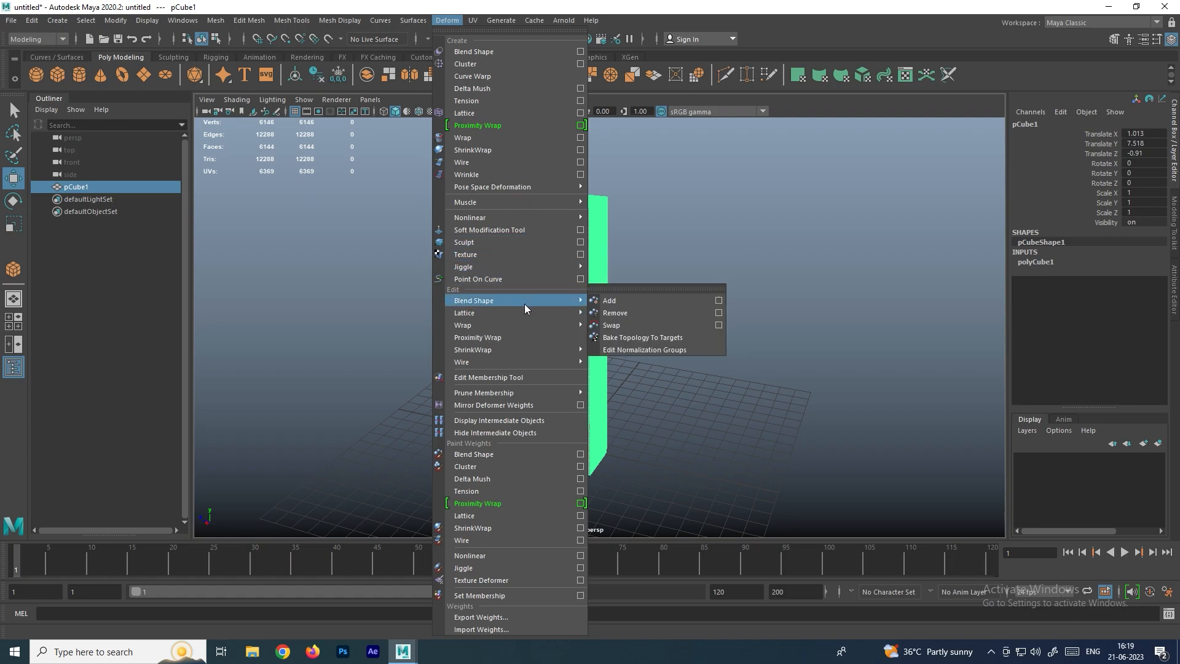
mouse_move(530, 217)
left_click(615, 255)
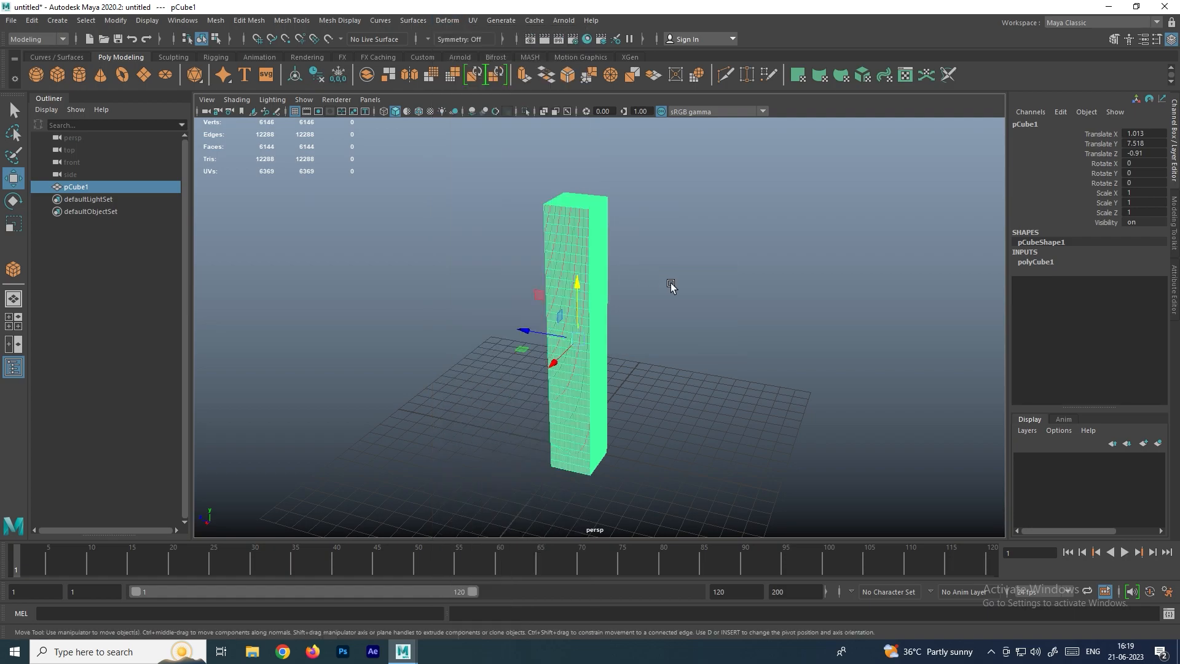
mouse_move(646, 280)
left_mouse_down("alt")
mouse_move(610, 287)
mouse_move(631, 284)
left_mouse_up("alt")
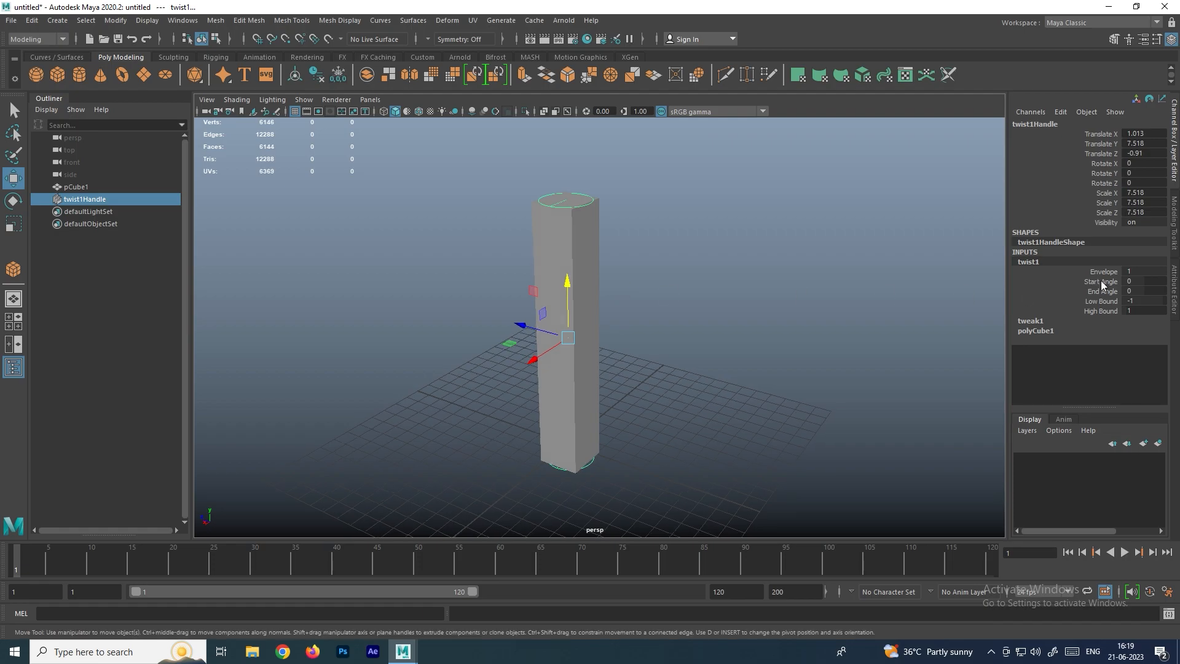
- Set the twist's Start Angle to about 640.6 and its End Angle to about -405.7
left_click(1103, 282)
middle_click_drag(670, 280, 1011, 250)
left_click_drag(799, 323, 914, 308, "alt")
left_click(1104, 291)
middle_click_drag(914, 292, 698, 287)
left_click_drag(698, 287, 569, 297, "alt")
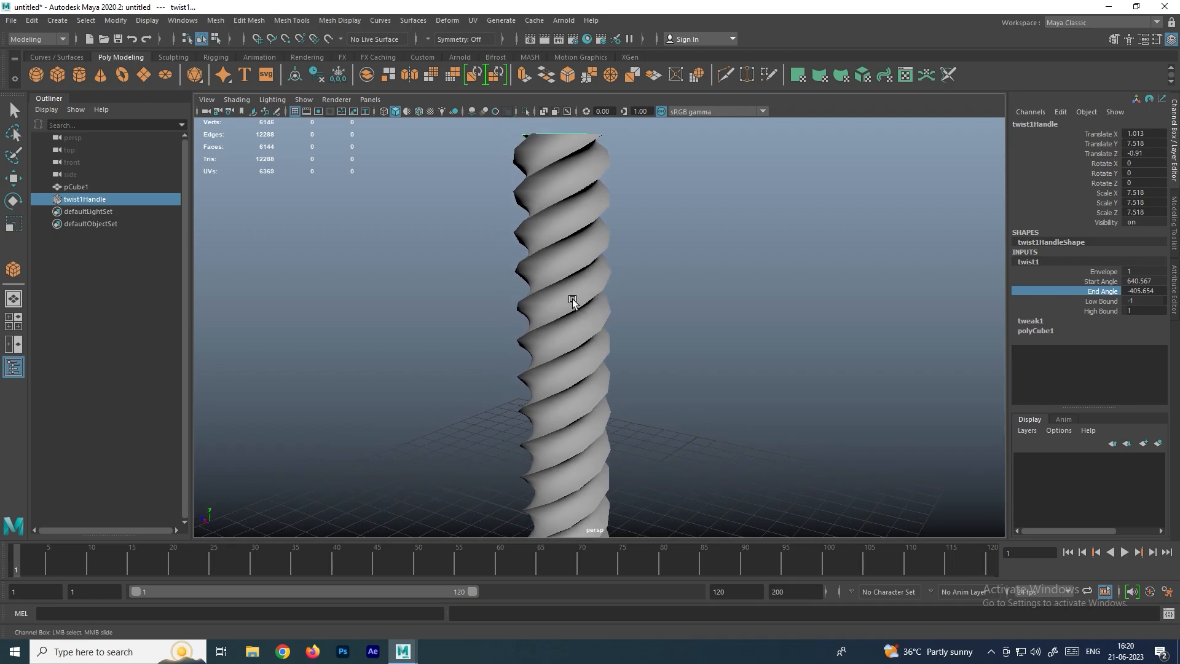
- Show the twisted column in smooth mesh preview and inspect it with nothing selected
left_click(574, 300)
key("w")
key("3")
left_click(635, 275)
mouse_move(635, 275)
left_mouse_down("alt")
mouse_move(622, 329)
mouse_move(613, 271)
mouse_move(775, 258)
mouse_move(719, 297)
mouse_move(677, 242)
mouse_move(656, 320)
mouse_move(706, 311)
mouse_move(633, 271)
mouse_move(649, 300)
mouse_move(612, 296)
left_mouse_up("alt")
left_click(645, 300)
- Delete the twisted column from the scene
left_click(631, 279)
left_click(571, 315)
key("Delete")
left_click_drag(611, 310, 616, 353, "alt")
- Create a polygon cylinder in the front view with a radius of about 0.34 and a height of about 3.9
key("space")
key("space")
middle_click_drag(572, 403, 568, 376, "alt")
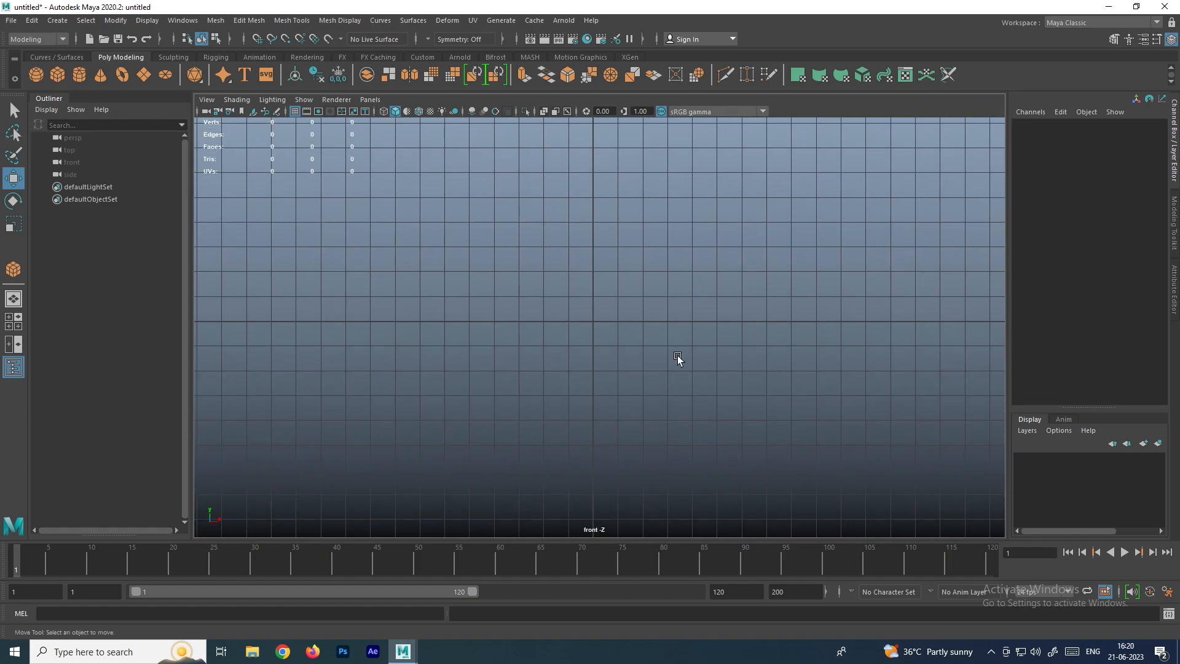
right_click_drag(655, 341, 592, 309, "shift")
left_click_drag(570, 308, 570, 309)
left_click_drag(571, 309, 590, 212)
- Stretch the cylinder along its length to a Scale Z of about 9.3
key("space")
key("space")
left_click_drag(679, 322, 771, 312, "alt")
left_click_drag(471, 398, 517, 381, "alt")
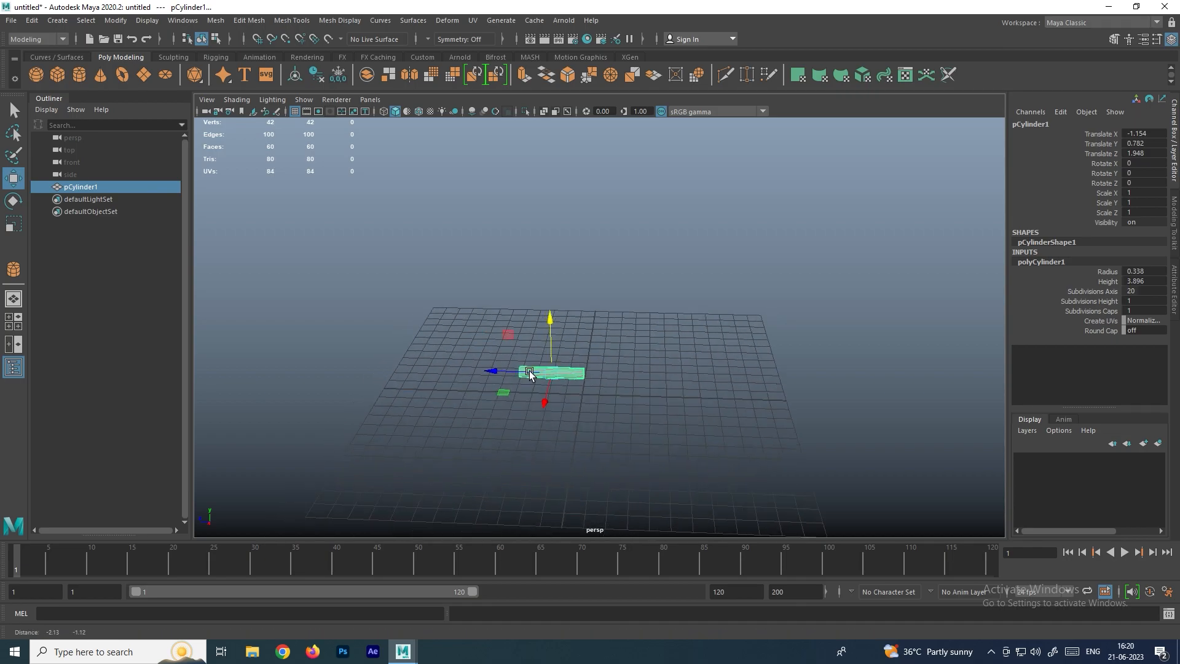
middle_click_drag(517, 381, 563, 352, "alt")
key("r")
left_click_drag(522, 349, 389, 348)
left_click_drag(530, 349, 492, 349)
left_click_drag(643, 369, 697, 338, "alt")
- Move the cylinder in the front view to about X -0.344 and Y 0.35, just beside the vertical axis
key("space")
key("space")
scroll(584, 321, "up", 6)
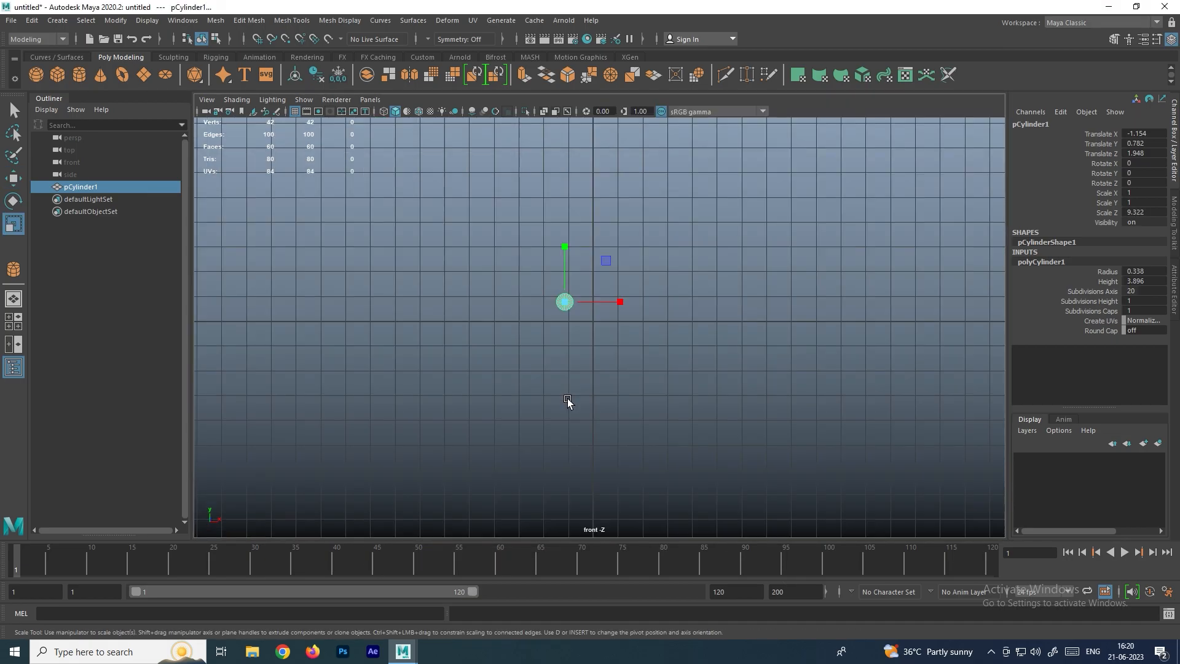
middle_click_drag(582, 306, 580, 382, "alt")
key("w")
left_click_drag(575, 344, 618, 351)
left_click_drag(565, 288, 662, 370)
- Duplicate the cylinder sideways and the pair downward to form a two-by-two bundle
key("ctrl+d")
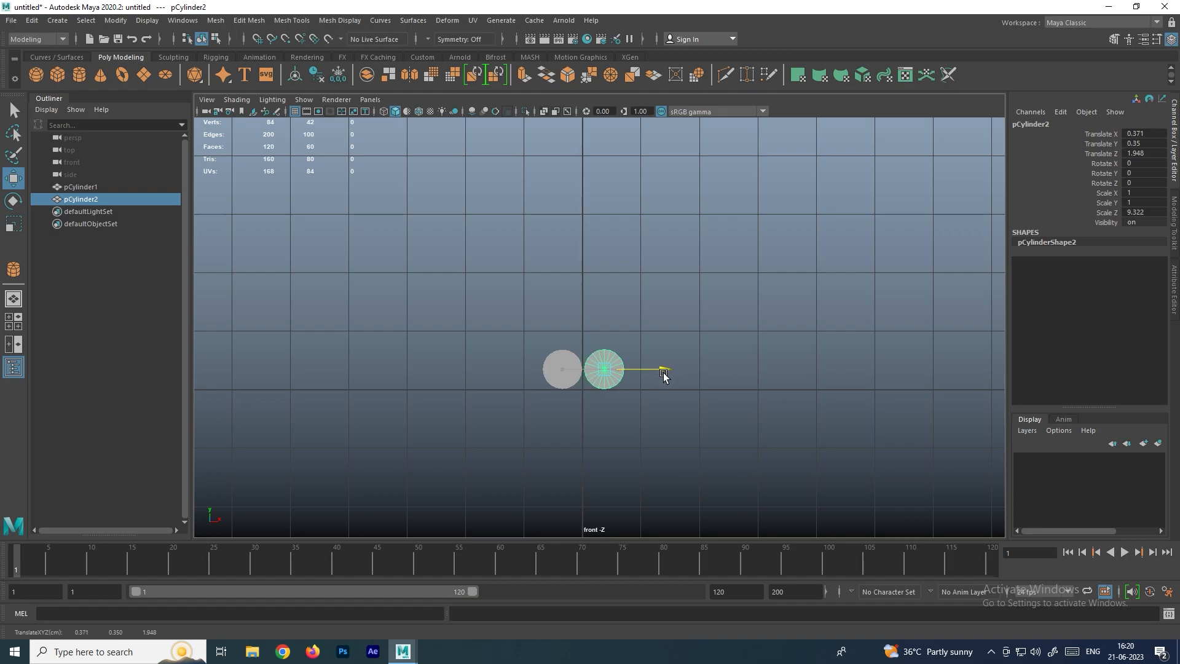
left_click_drag(676, 419, 484, 330)
key("ctrl+d")
left_click_drag(559, 311, 561, 355)
key("space")
key("space")
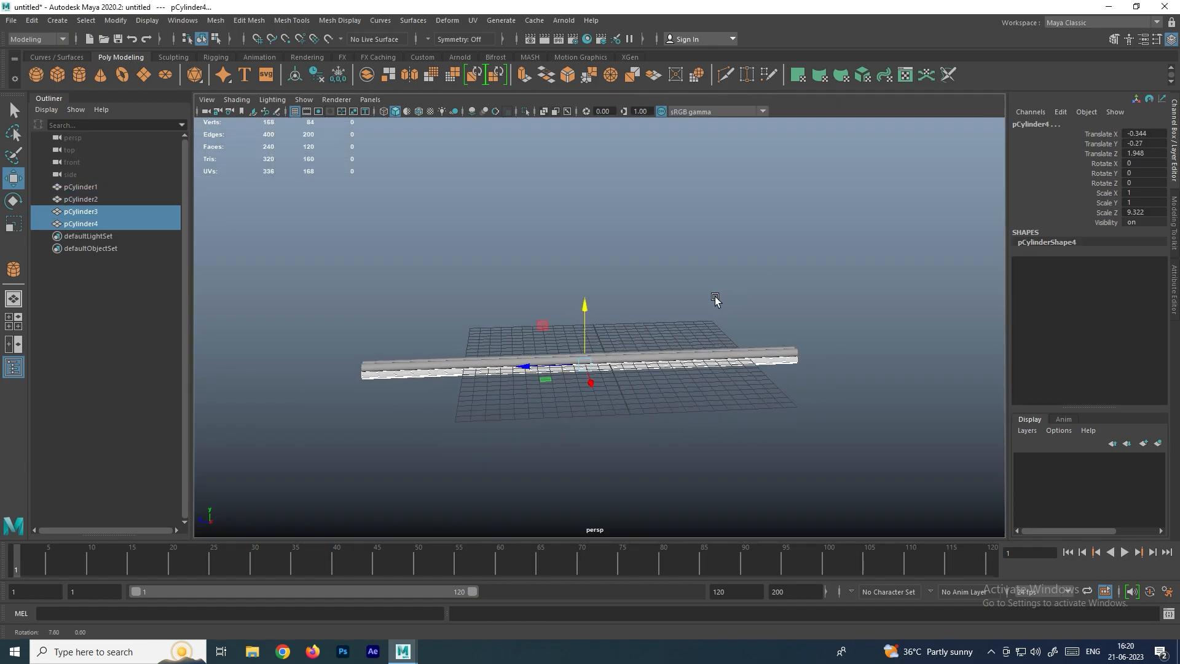
left_click(790, 304)
scroll(656, 371, "up", 3)
- Delete the three duplicated cylinders, keeping only the original
left_click_drag(662, 347, 587, 405)
middle_click_drag(586, 404, 638, 377, "alt")
left_click(530, 409)
left_click(467, 384)
key("Delete")
left_click(468, 375)
key("Delete")
left_click(403, 396)
key("Delete")
- Set the remaining cylinder's Subdivisions Height to 50
left_click(400, 378)
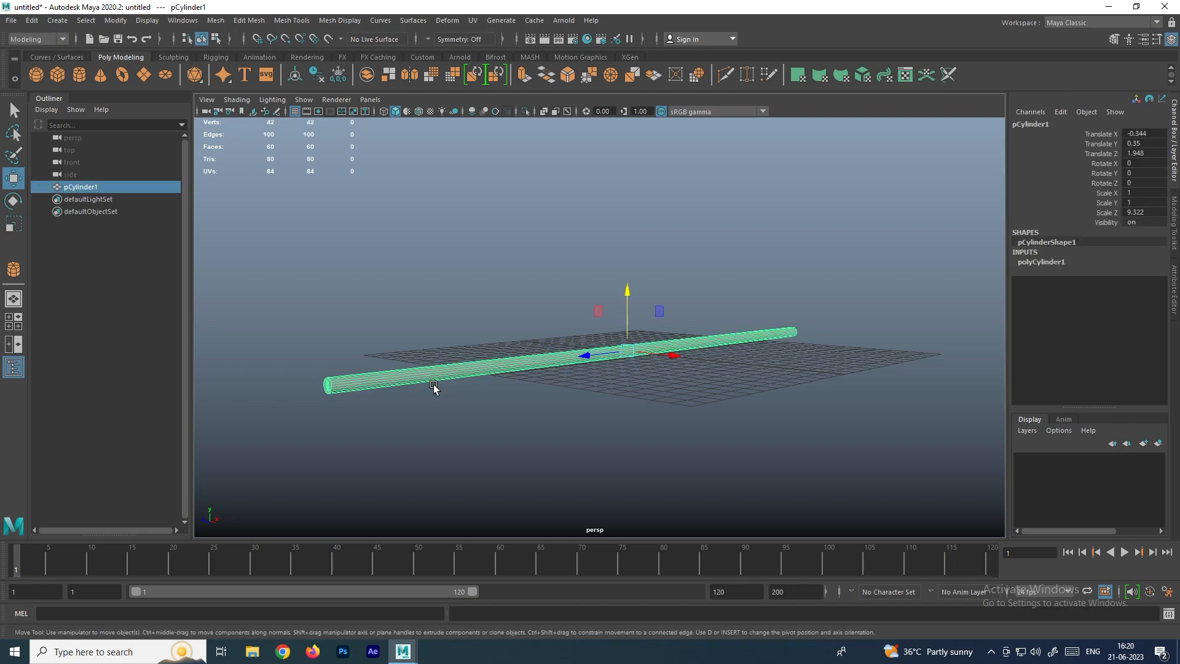
left_click(1045, 262)
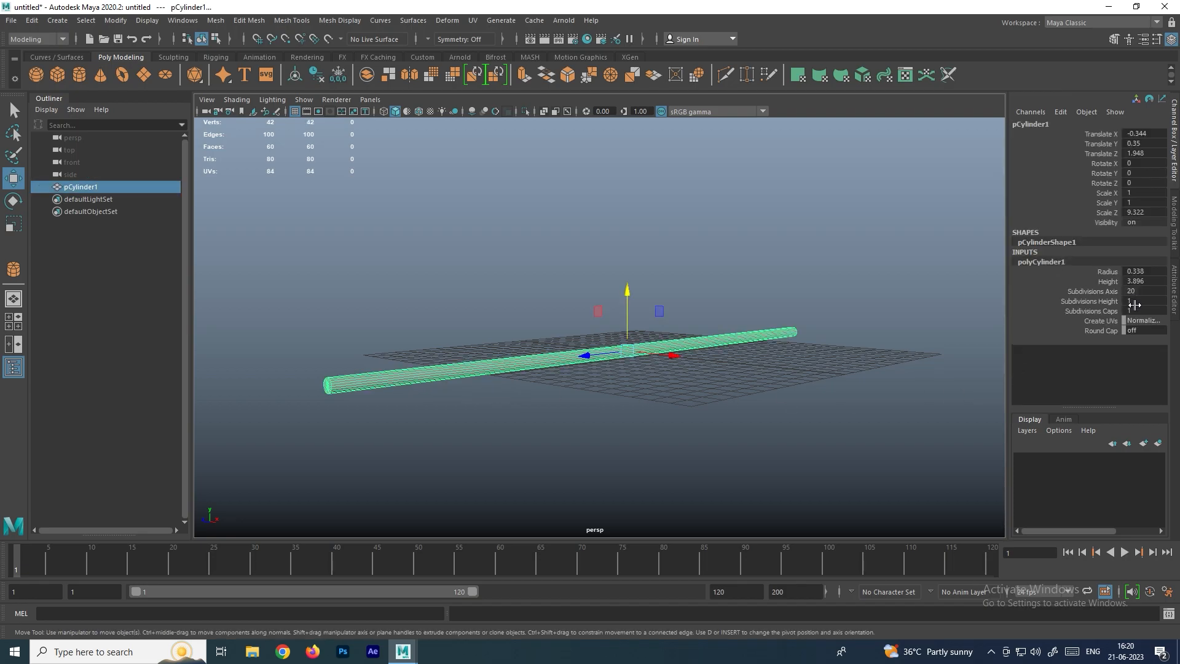
left_click(1099, 301)
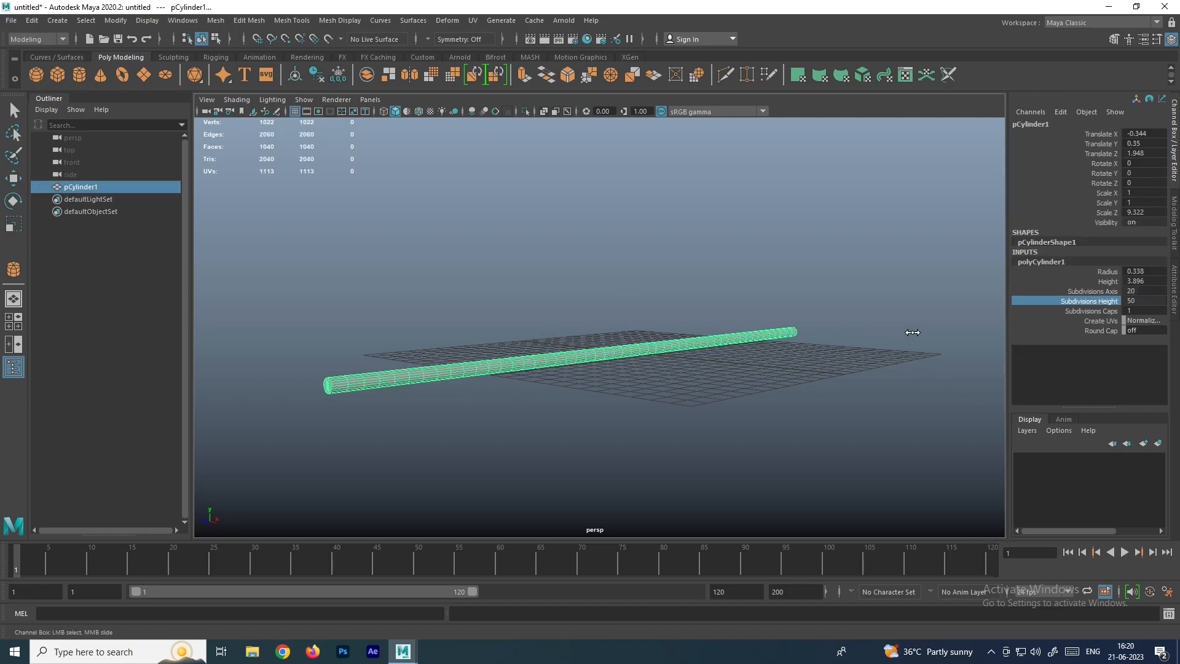
left_click(622, 438)
- Duplicate the subdivided cylinder in the front view to build a two-by-two bundle of four parallel cylinders
left_click(519, 369)
key("space")
key("space")
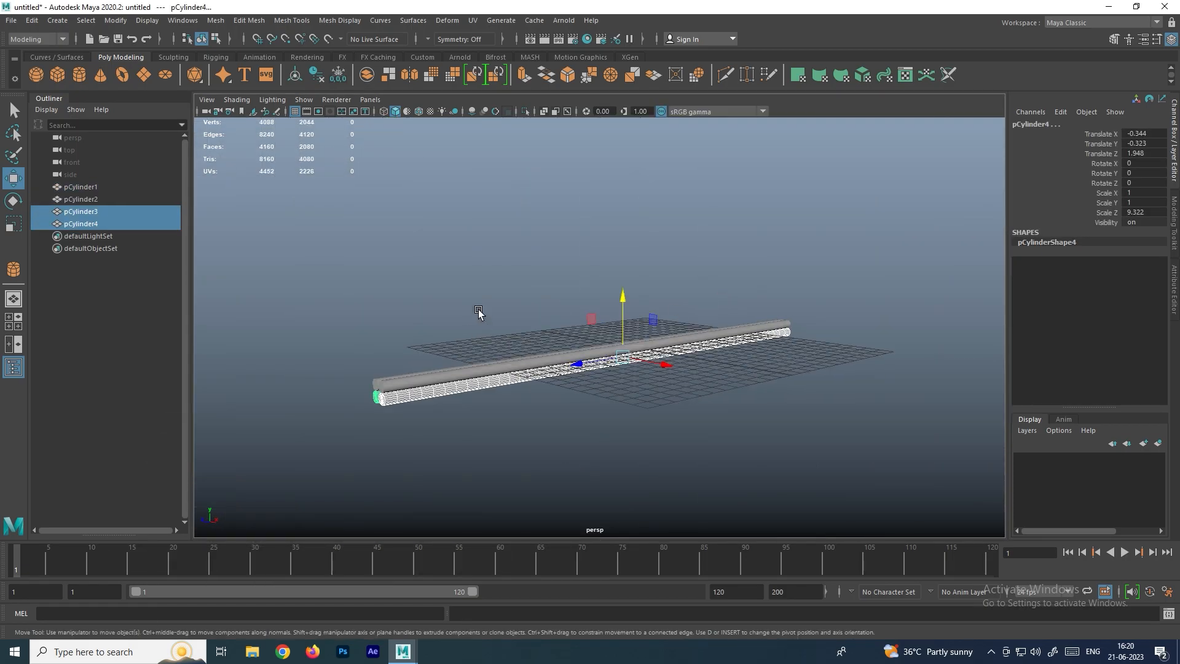
- Combine all four cylinders into a single mesh
left_click_drag(479, 313, 639, 444)
mouse_move(685, 403)
left_mouse_down("alt")
mouse_move(590, 400)
mouse_move(646, 393)
mouse_move(675, 409)
mouse_move(664, 409)
left_mouse_up("alt")
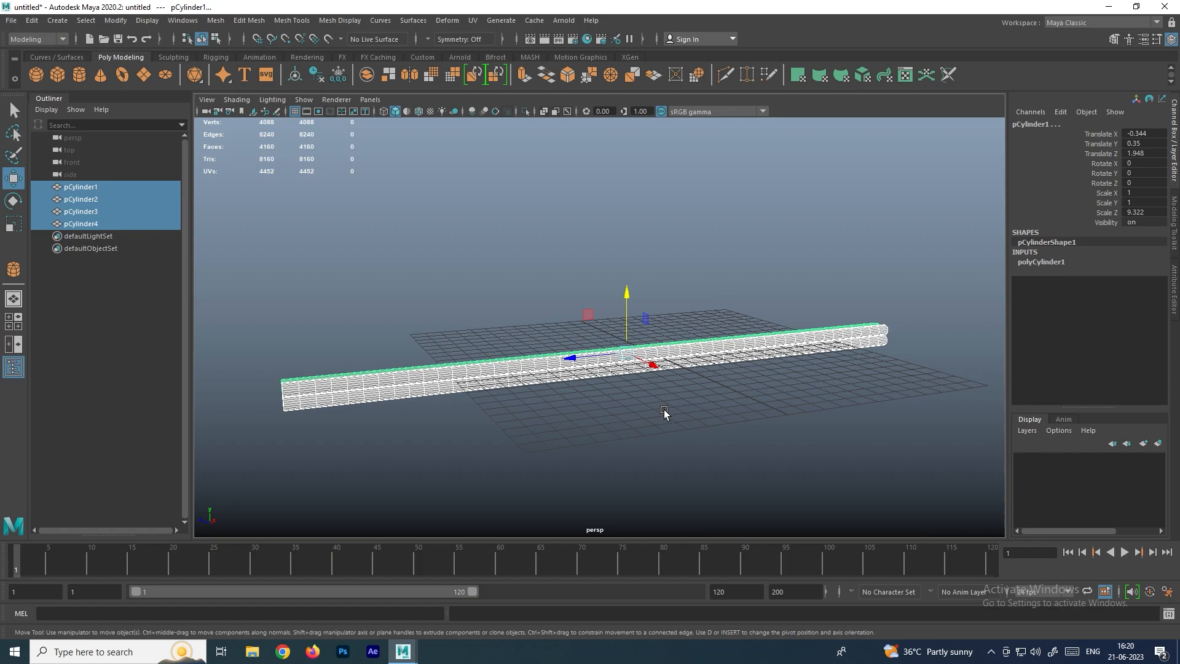
left_click(221, 22)
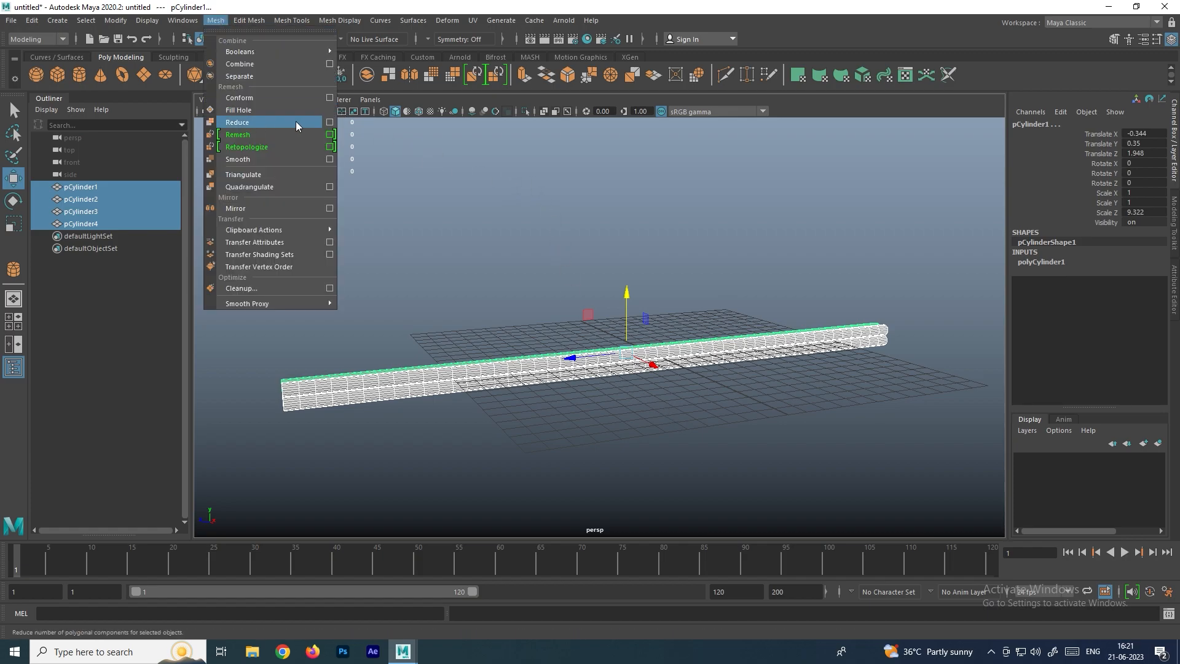
left_click(252, 64)
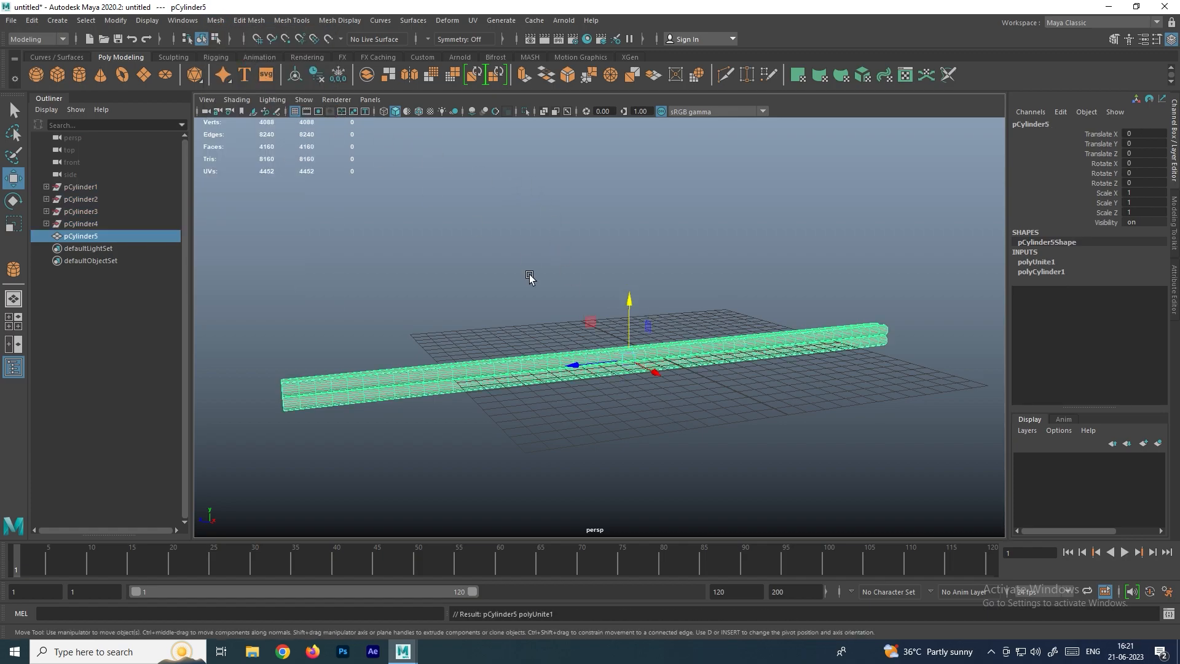
left_click(514, 334)
left_click_drag(513, 334, 615, 356, "alt")
- Apply a nonlinear Twist deformer to the combined cylinder bundle
left_click(592, 371)
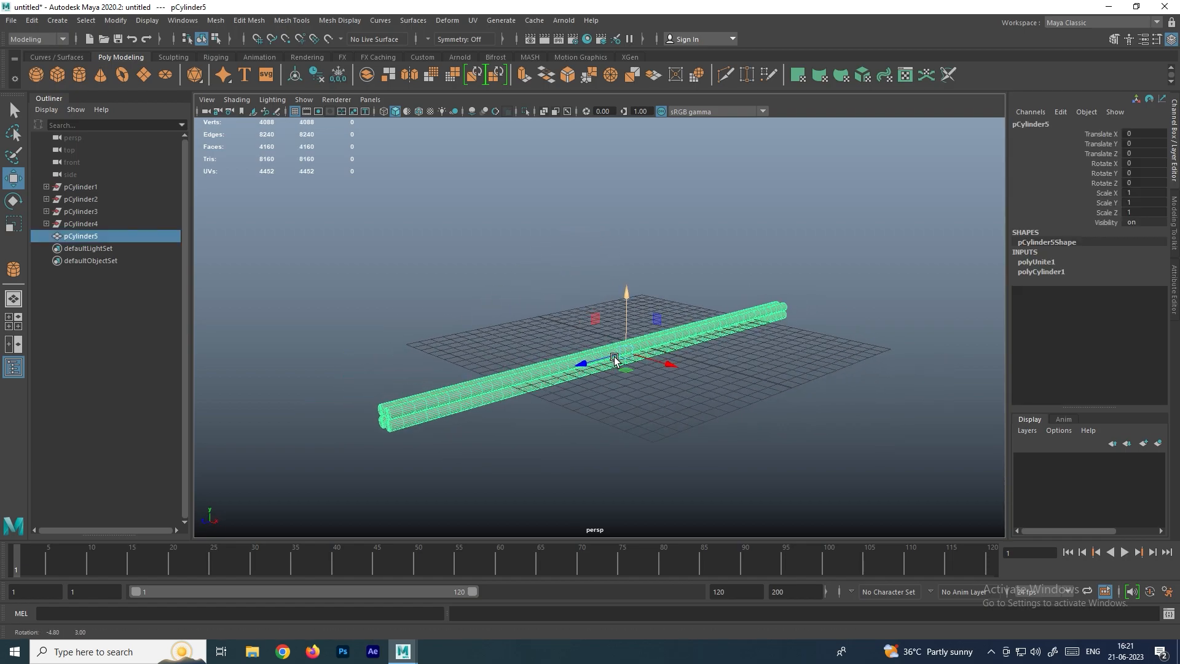
left_click(454, 21)
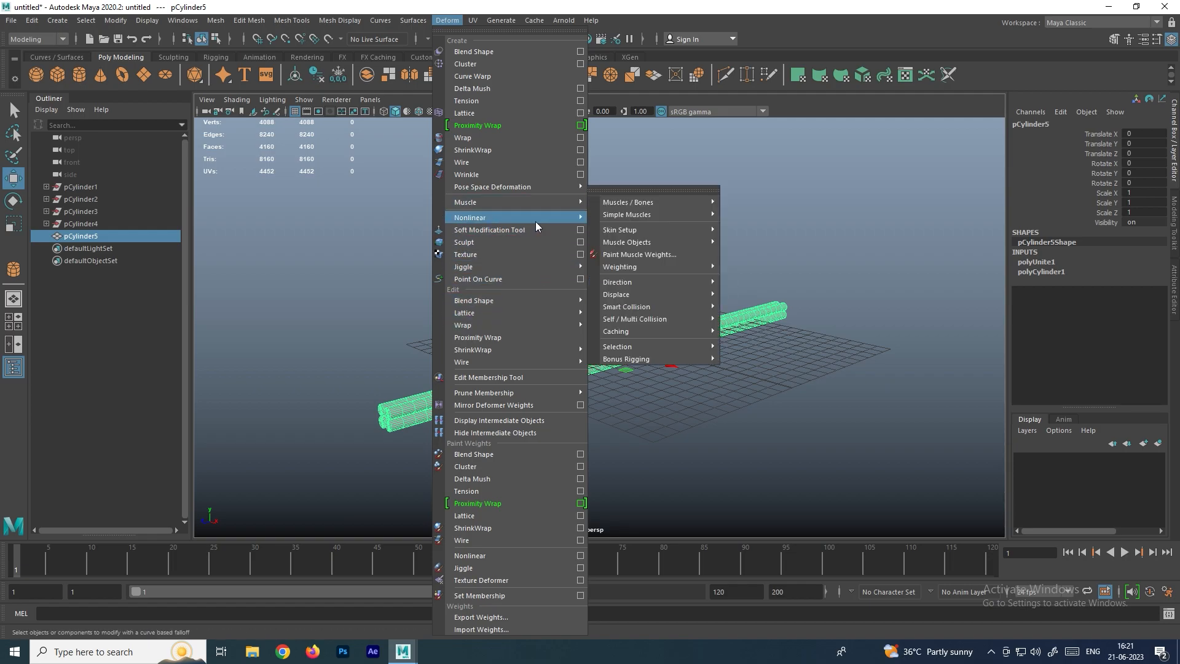
left_click(625, 264)
scroll(692, 286, "down", 2)
left_click_drag(648, 295, 633, 283, "alt")
scroll(632, 228, "down", 5)
middle_click_drag(632, 228, 623, 251, "alt")
scroll(620, 250, "up", 2)
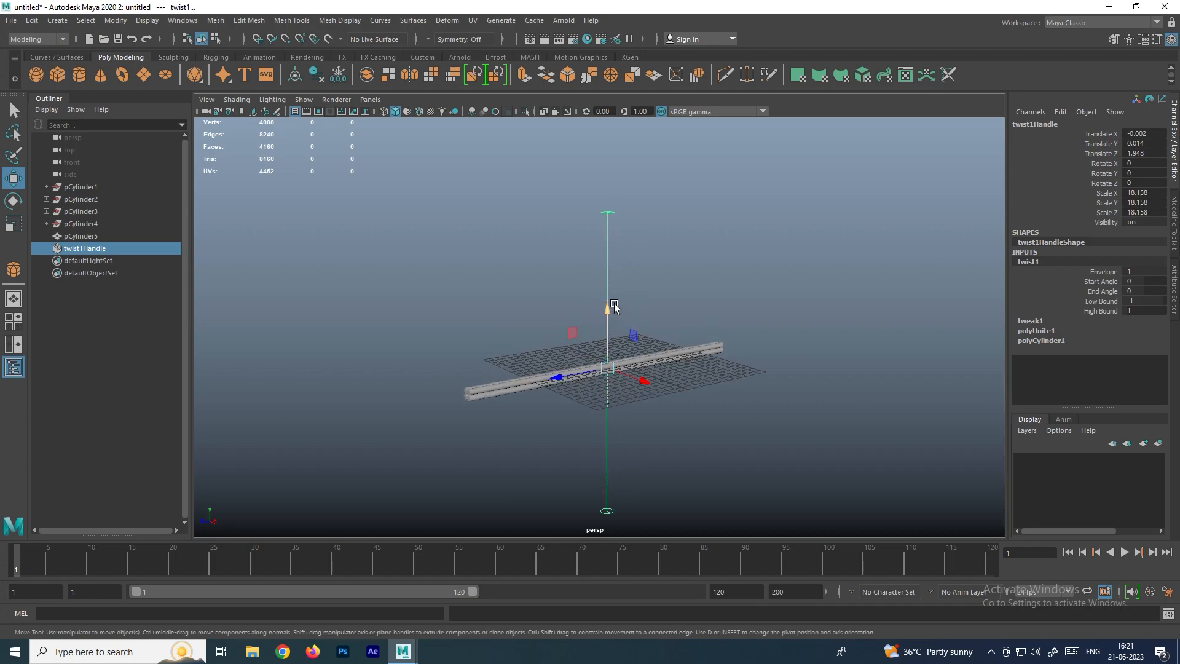
scroll(615, 308, "up", 1)
- Try a Start Angle of about 252 on the upright twist deformer, then undo it
left_click(1099, 280)
middle_click_drag(724, 282, 801, 272)
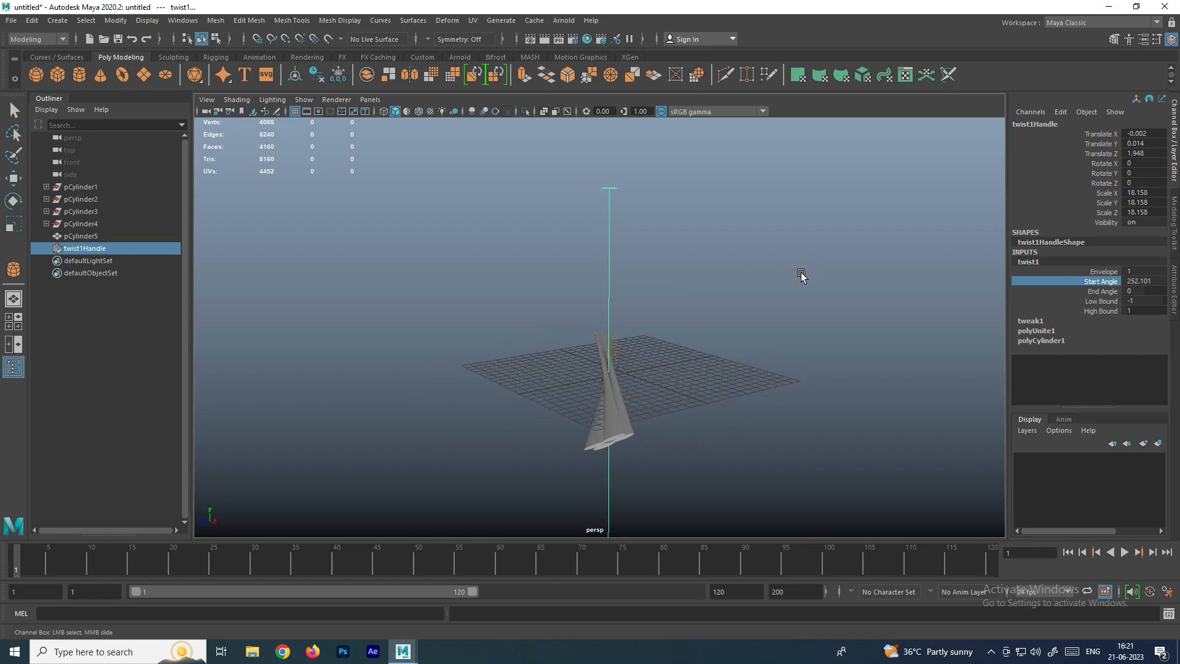
key("ctrl+z")
- Rotate the twist handle 90 degrees about X so it runs along the cylinder bundle
left_click(661, 264)
left_click(609, 259)
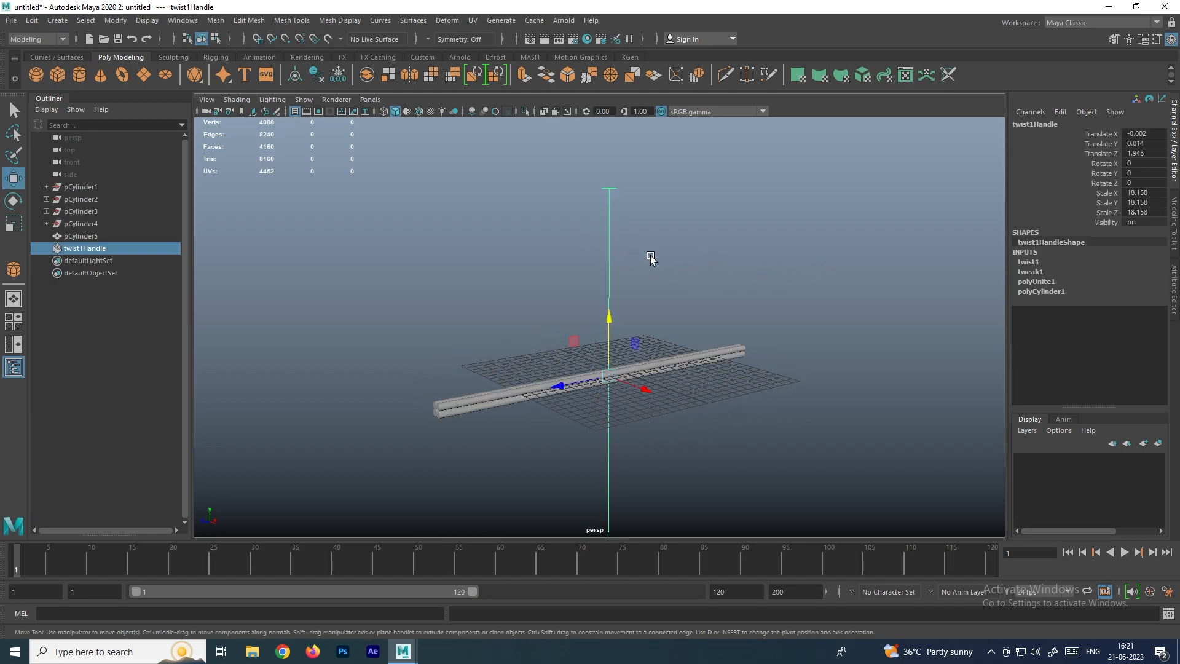
middle_click_drag(667, 283, 666, 221, "alt")
scroll(619, 266, "up", 2)
left_click_drag(620, 264, 633, 271, "alt")
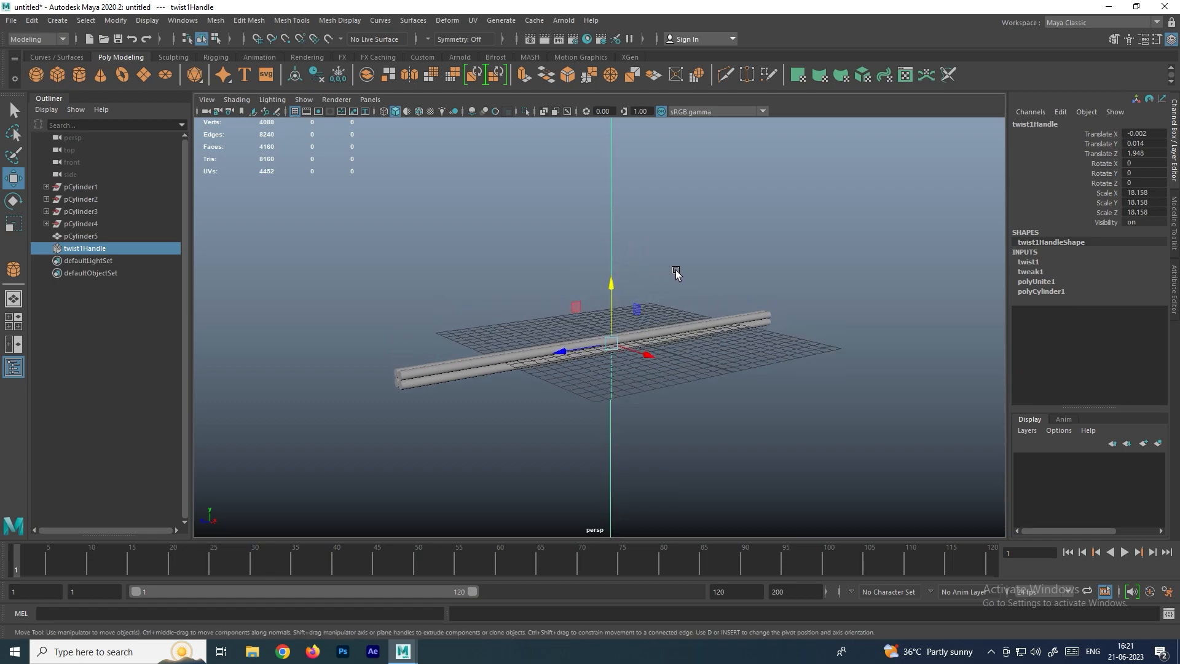
left_click_drag(624, 227, 632, 261, "alt")
key("e")
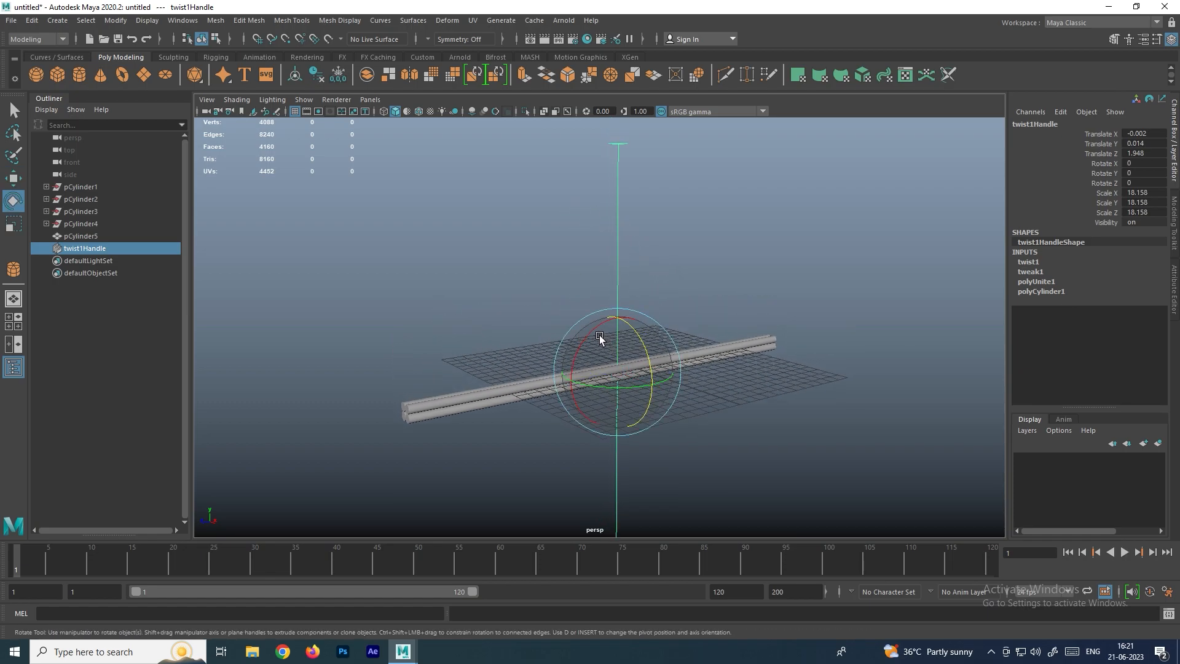
left_click_drag(593, 341, 543, 410)
- Raise the twist's Start Angle and lower its End Angle to wind the cylinders tightly into a rope
left_click(1028, 262)
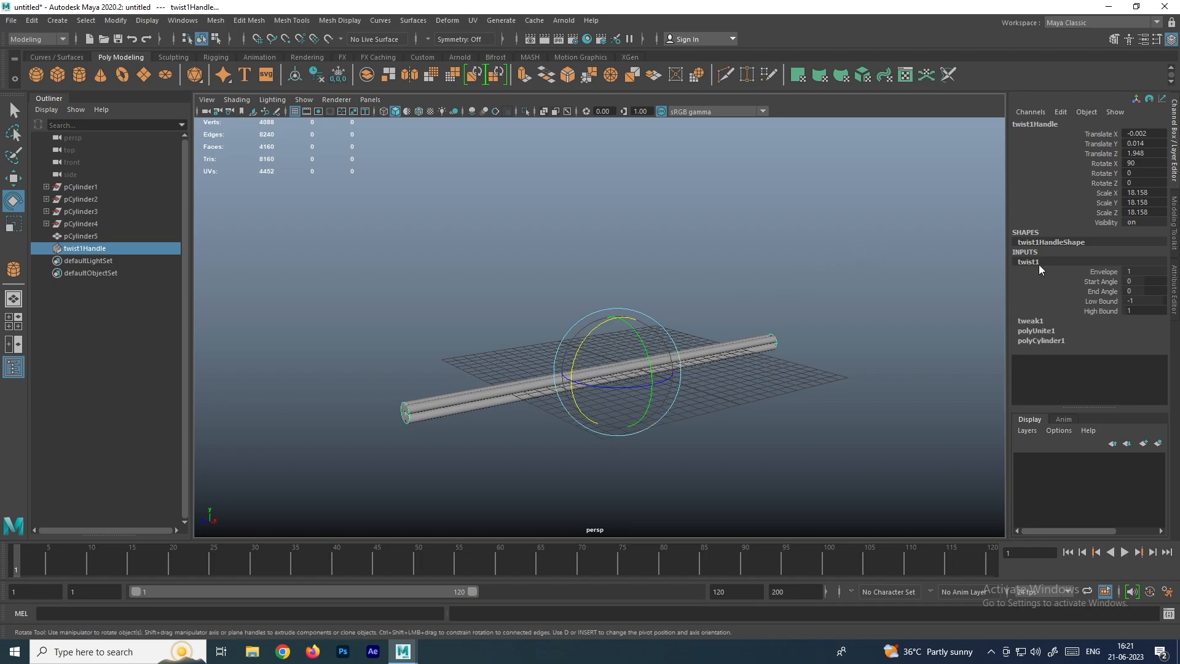
left_click(1100, 281)
middle_click_drag(692, 290, 933, 244)
scroll(645, 337, "up", 10)
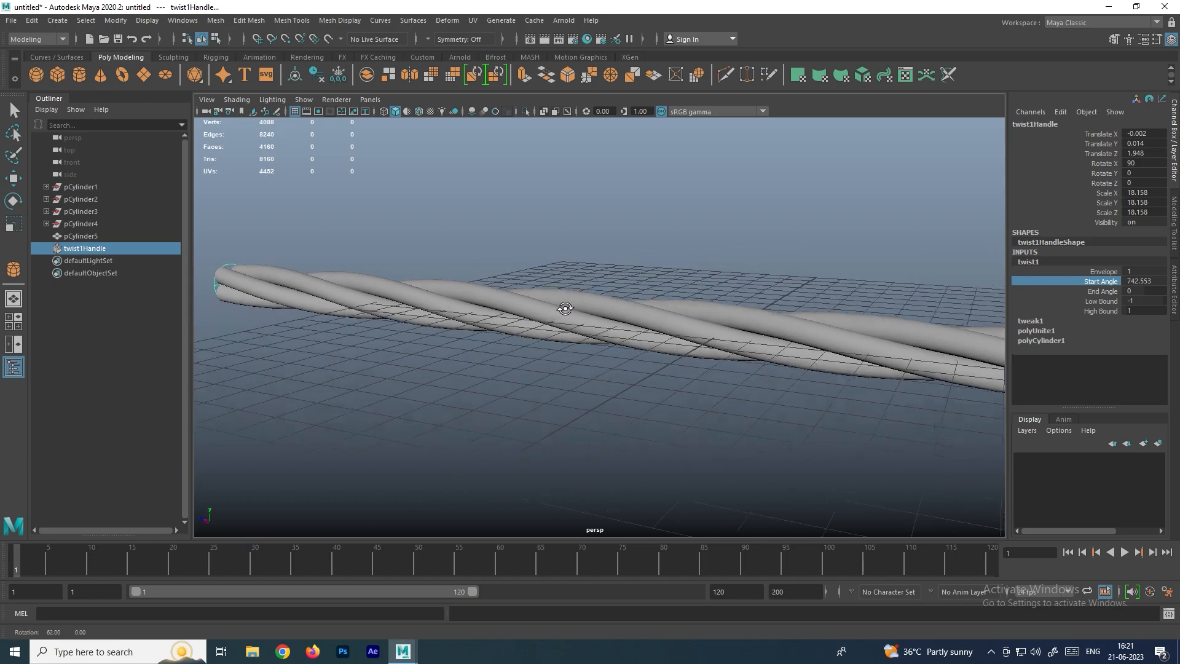
middle_click_drag(591, 276, 836, 252)
left_click_drag(700, 271, 854, 291, "alt")
left_click(1100, 291)
middle_click_drag(816, 305, 337, 308)
left_click_drag(732, 345, 633, 322, "alt")
- Show the twisted rope mesh in smooth mesh preview and inspect it
left_click(632, 322)
key("e")
left_click(672, 373)
left_click_drag(672, 374, 640, 334, "alt")
- Apply a nonlinear Bend deformer to the rope mesh
left_click(640, 334)
left_click_drag(682, 242, 707, 283, "alt")
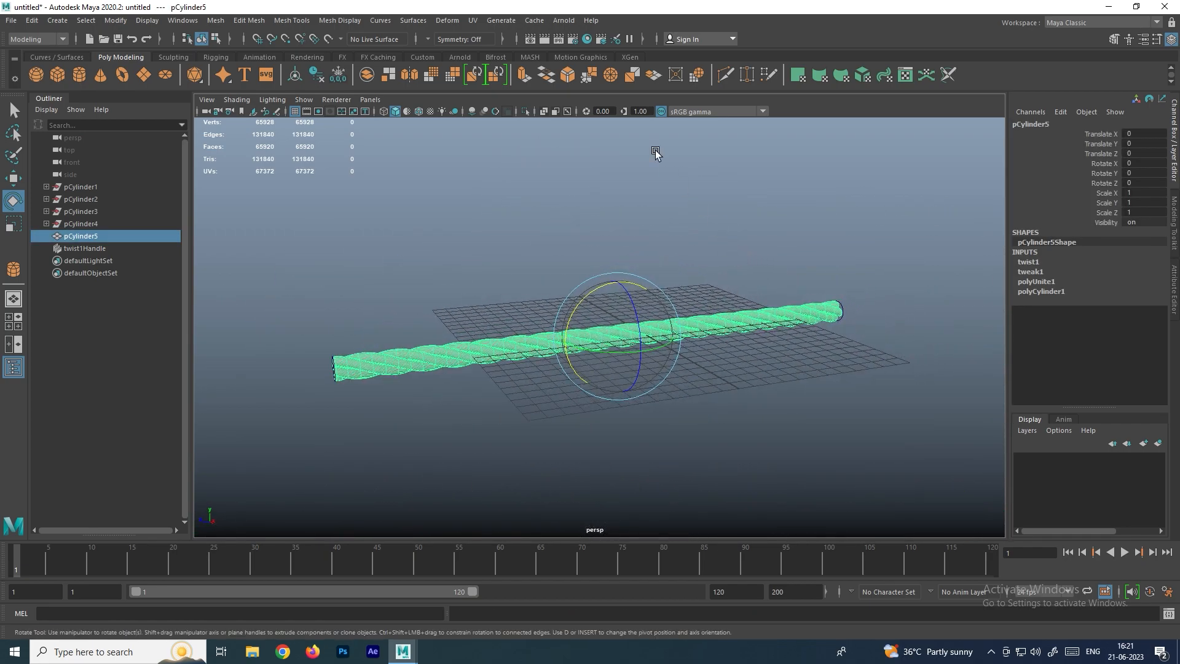
key("w")
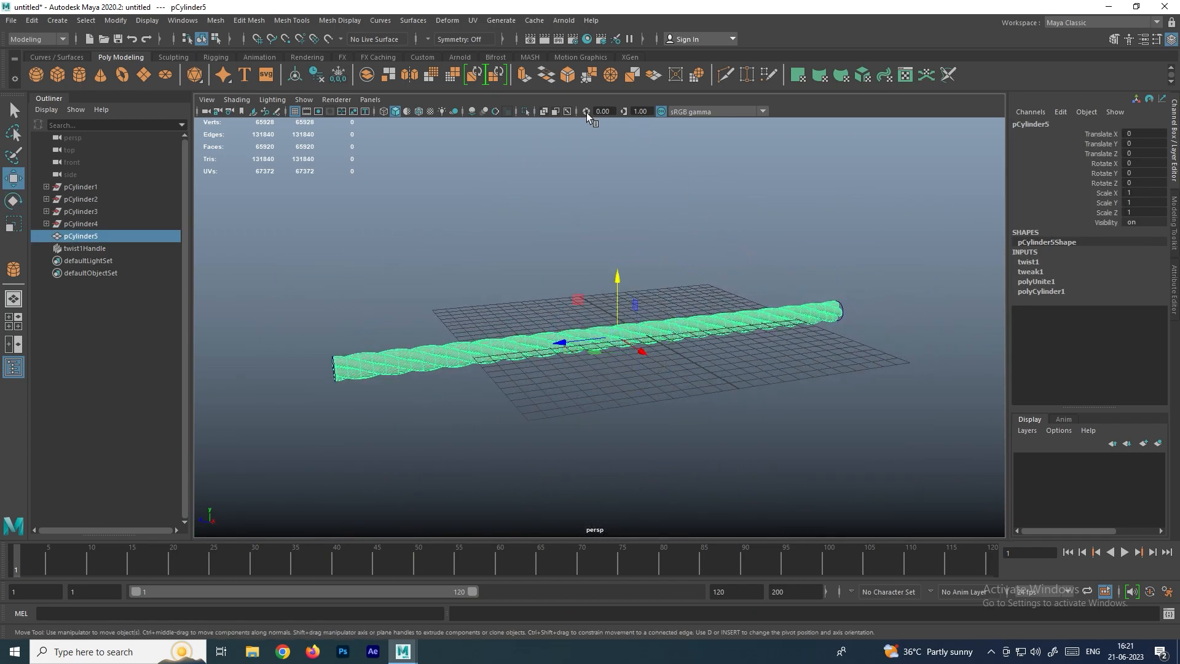
left_click(447, 20)
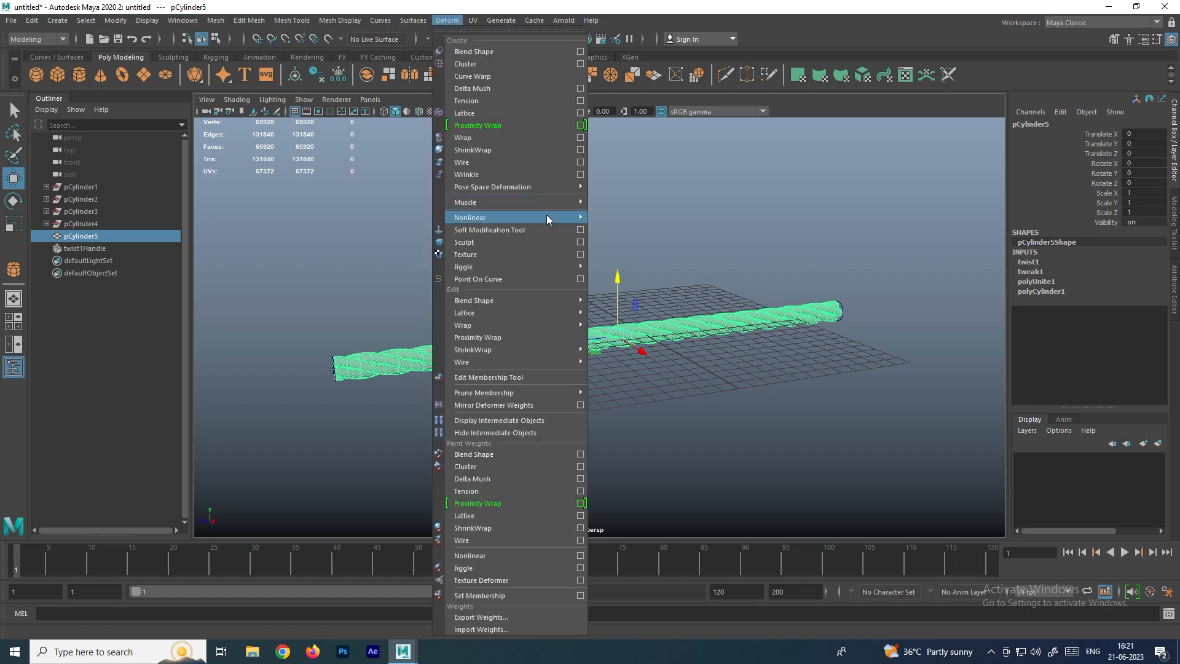
mouse_move(542, 216)
left_click(638, 216)
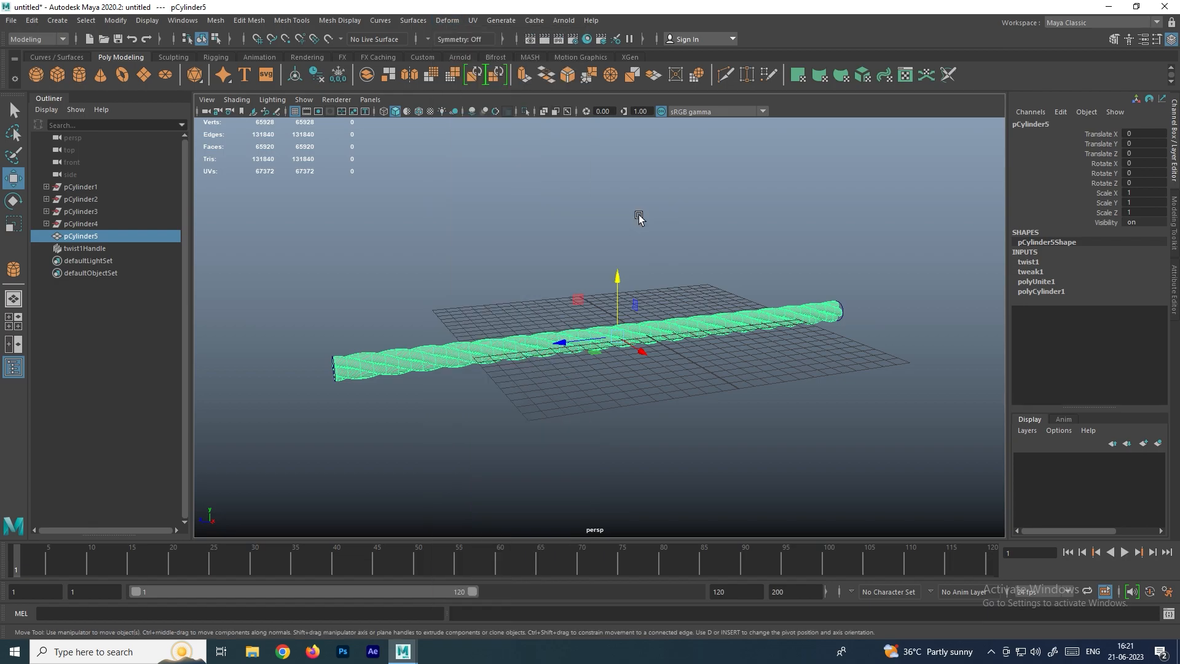
left_click_drag(769, 264, 910, 261, "alt")
- Try changing the bend's Curvature with its handle still upright, then undo it
left_click(1101, 292)
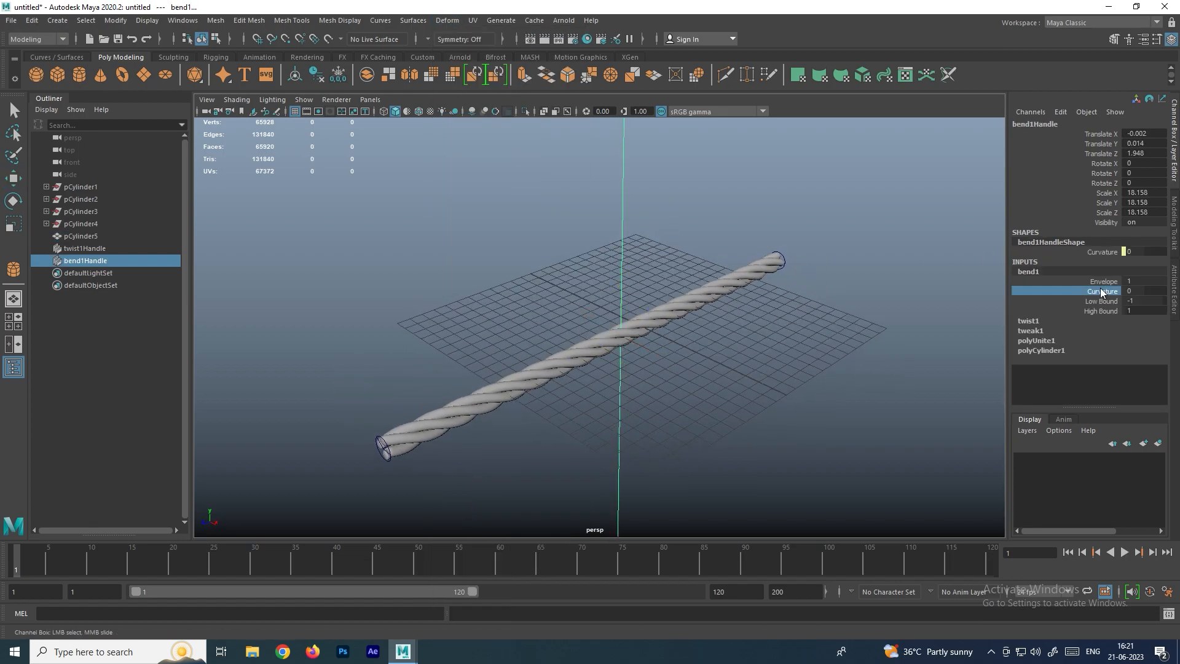
middle_click_drag(807, 244, 731, 226)
key("ctrl+z")
- Rotate the bend handle 90 degrees about X to align it with the rope
left_click_drag(731, 226, 599, 217, "alt")
key("e")
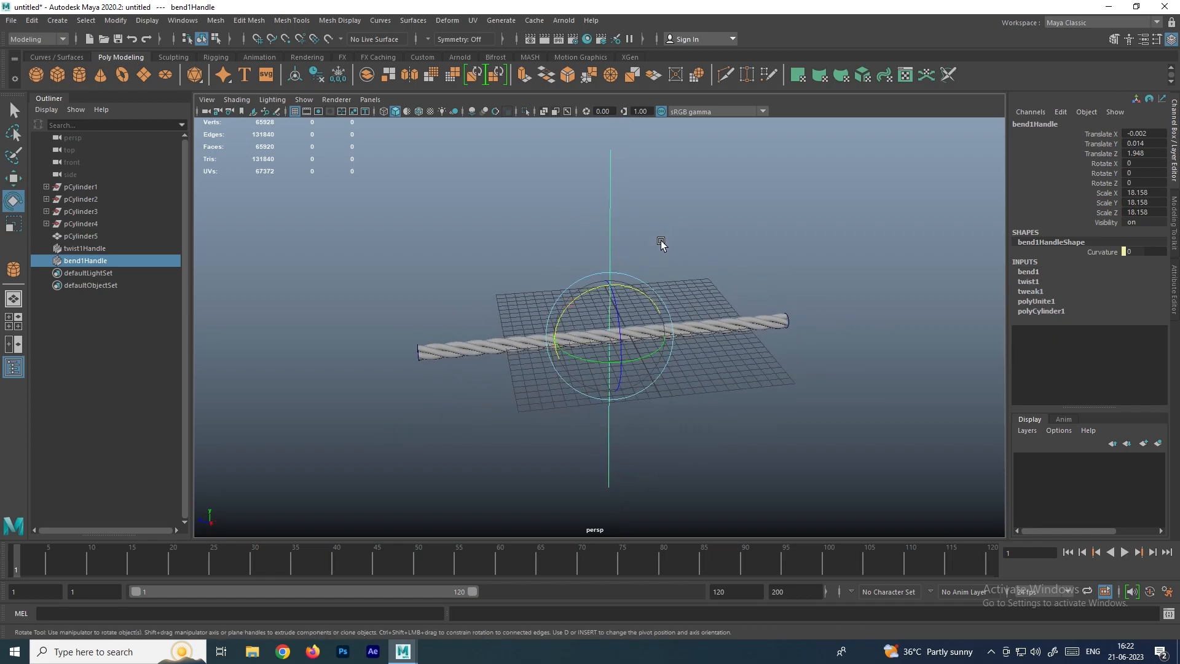
left_click_drag(644, 293, 545, 286)
key("ctrl+z")
key("ctrl+z")
- Set the bend's Curvature to about 171.9 to curl the rope into a ring
left_click(1028, 272)
left_click(1106, 292)
middle_click_drag(806, 284, 888, 275)
left_click_drag(888, 275, 653, 289, "alt")
right_click_drag(653, 289, 600, 285, "alt")
mouse_move(601, 284)
left_mouse_down("alt")
mouse_move(624, 271)
mouse_move(611, 275)
left_mouse_up("alt")
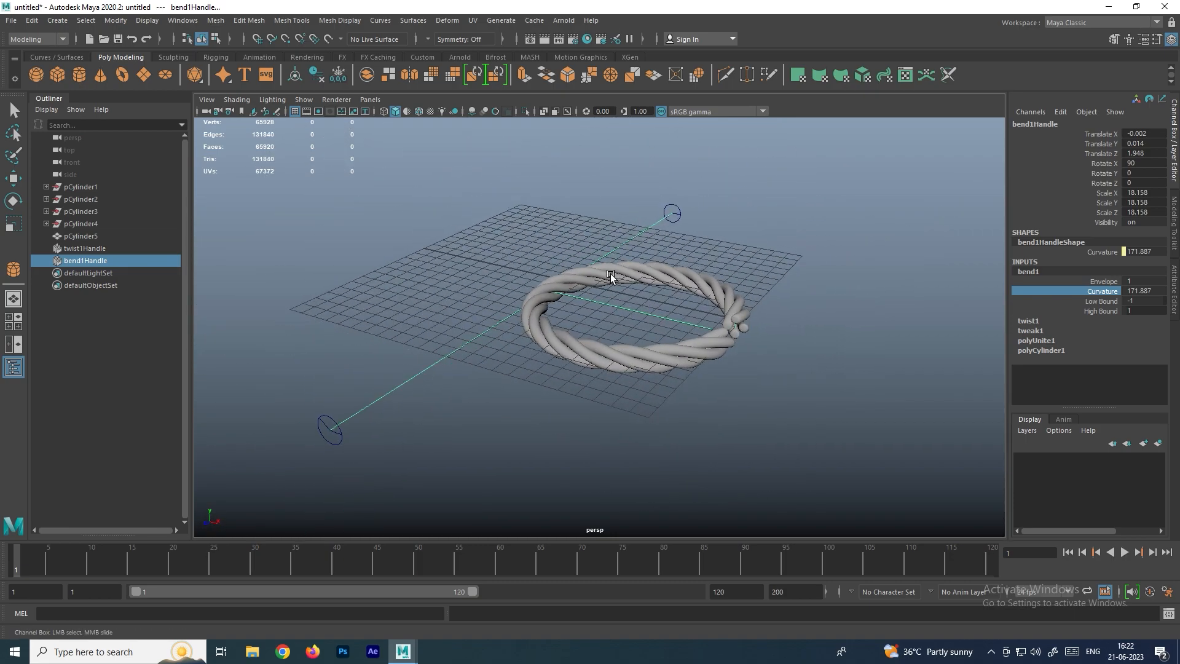
- Select the rope ring and delete the construction history of all objects in the scene
left_click(691, 273)
key("e")
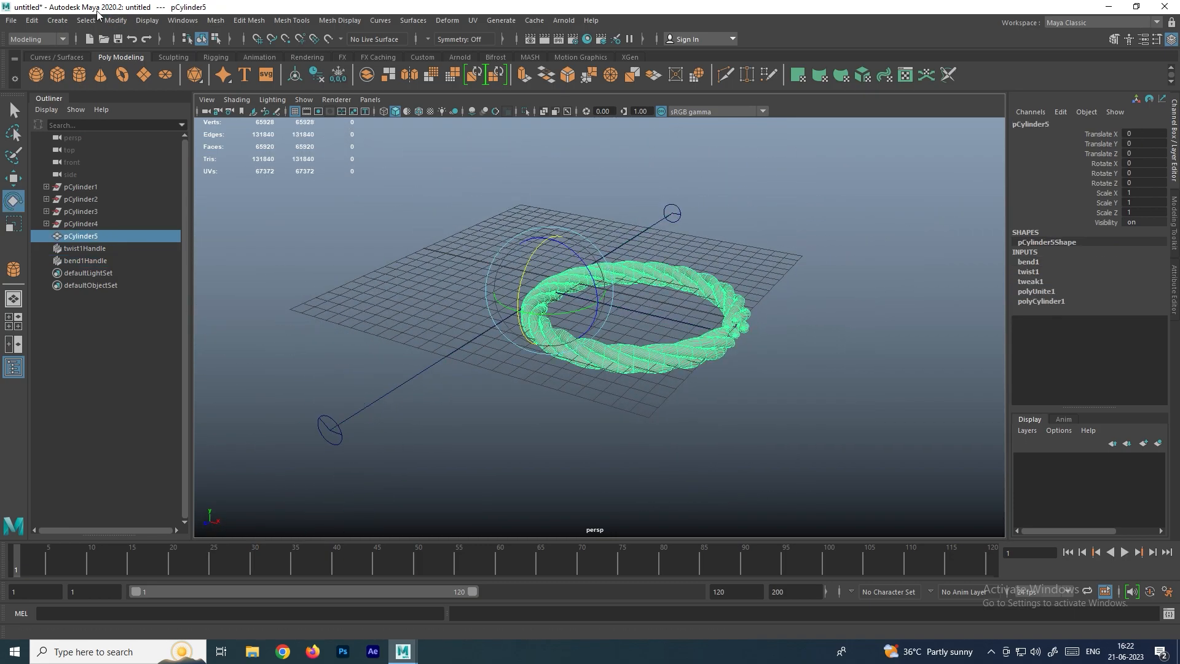
left_click(37, 21)
mouse_move(150, 177)
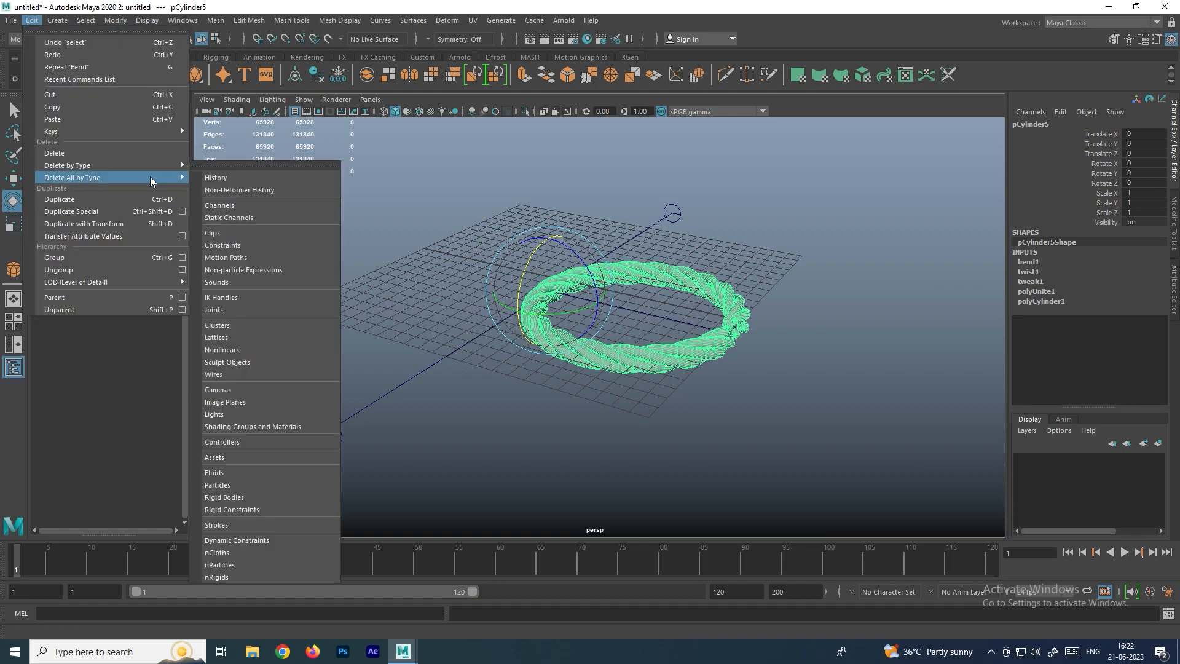
left_click(219, 178)
left_click(707, 247)
left_click(707, 259)
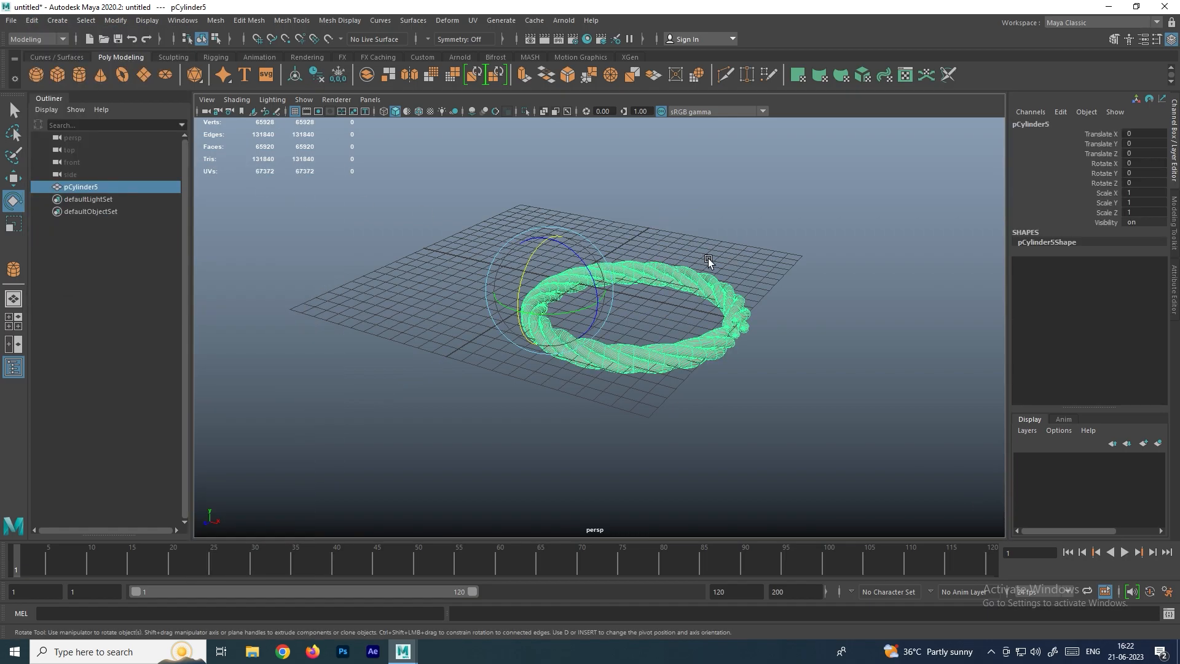
- Delete the rope ring from the scene
key("w")
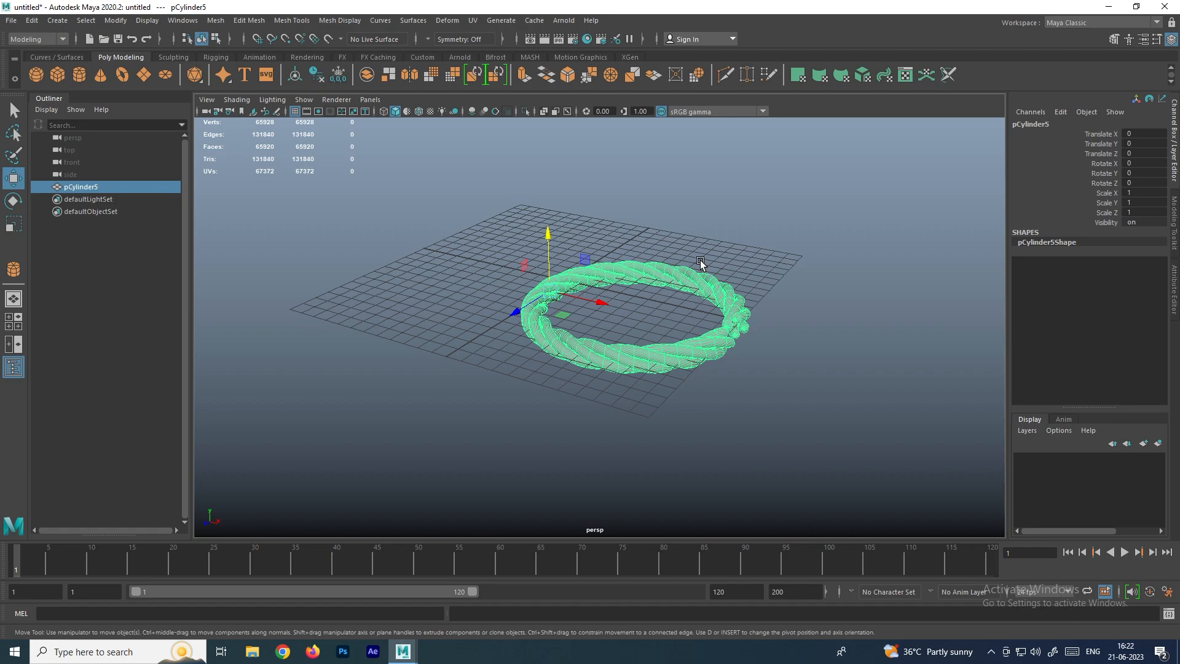
key("Delete")
left_click(456, 22)
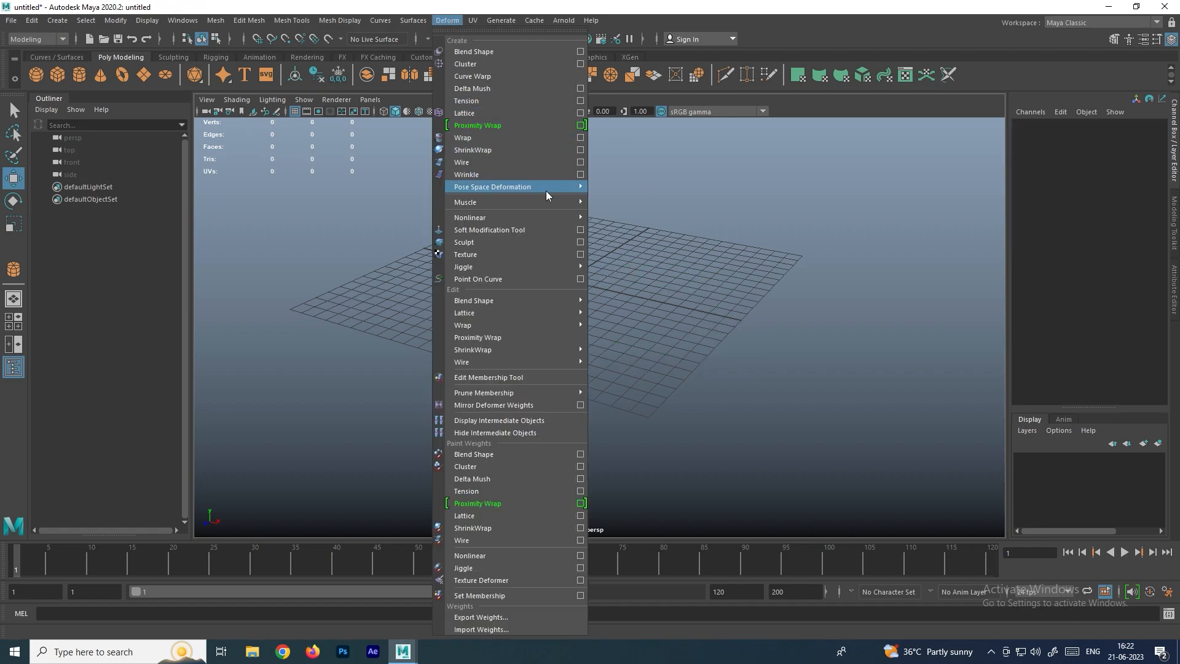
mouse_move(537, 220)
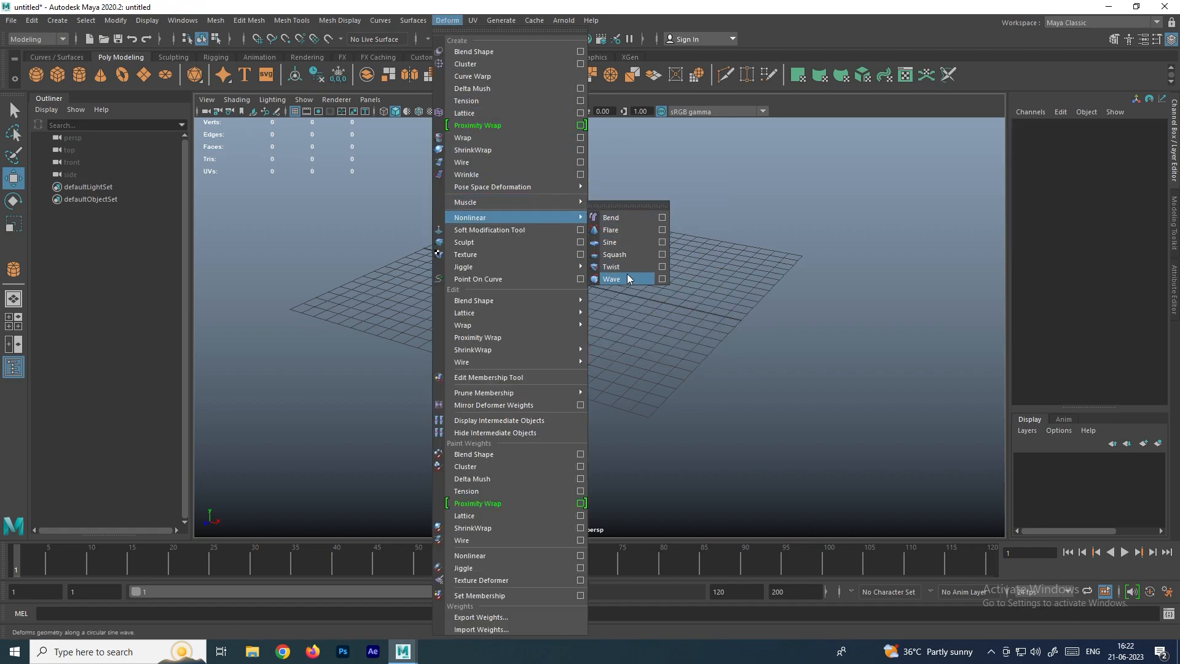
left_click(765, 268)
- Draw a polygon plane about 29.5 by 29.6 units covering the grid
left_click_drag(735, 269, 669, 331, "alt")
left_click(143, 75)
left_click_drag(605, 265, 611, 517)
left_click(859, 269)
left_click(802, 356)
- Raise the plane's width and height subdivisions to 24 each
left_click(1037, 262)
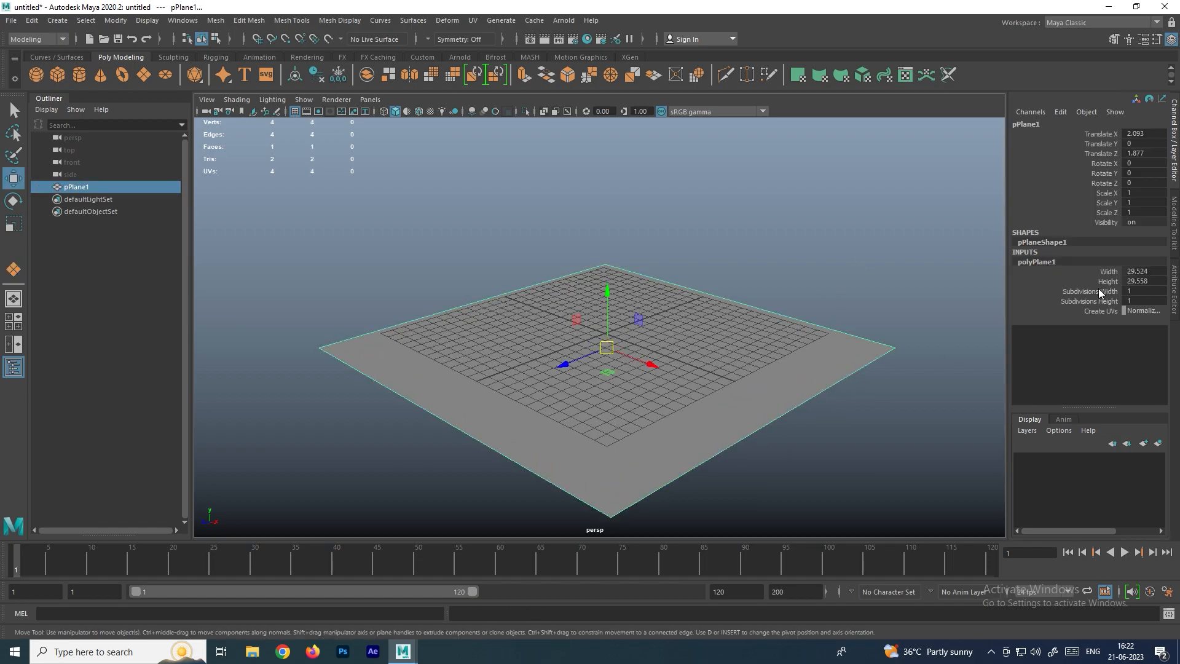
left_click_drag(1100, 293, 1109, 301)
middle_click_drag(711, 300, 811, 290)
left_click(806, 290)
left_click(687, 332)
- Apply a nonlinear Wave deformer to the subdivided plane
left_click(455, 23)
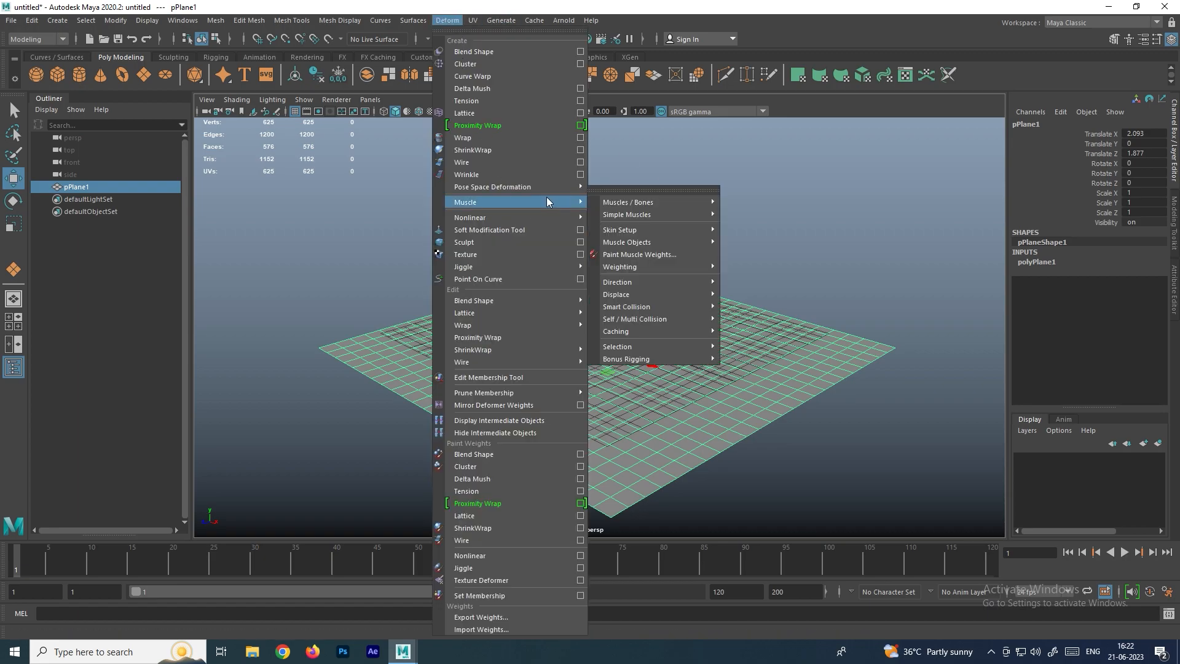
mouse_move(541, 213)
left_click(623, 279)
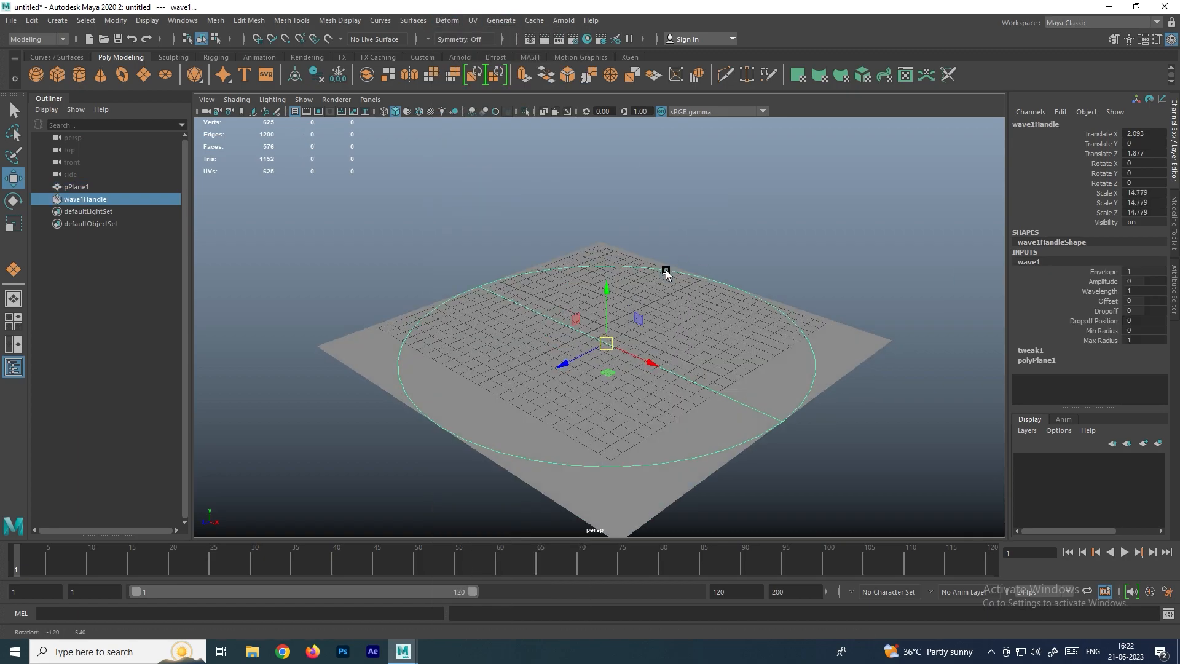
- Try adjusting the wave's Amplitude interactively, then undo it
left_click(1104, 278)
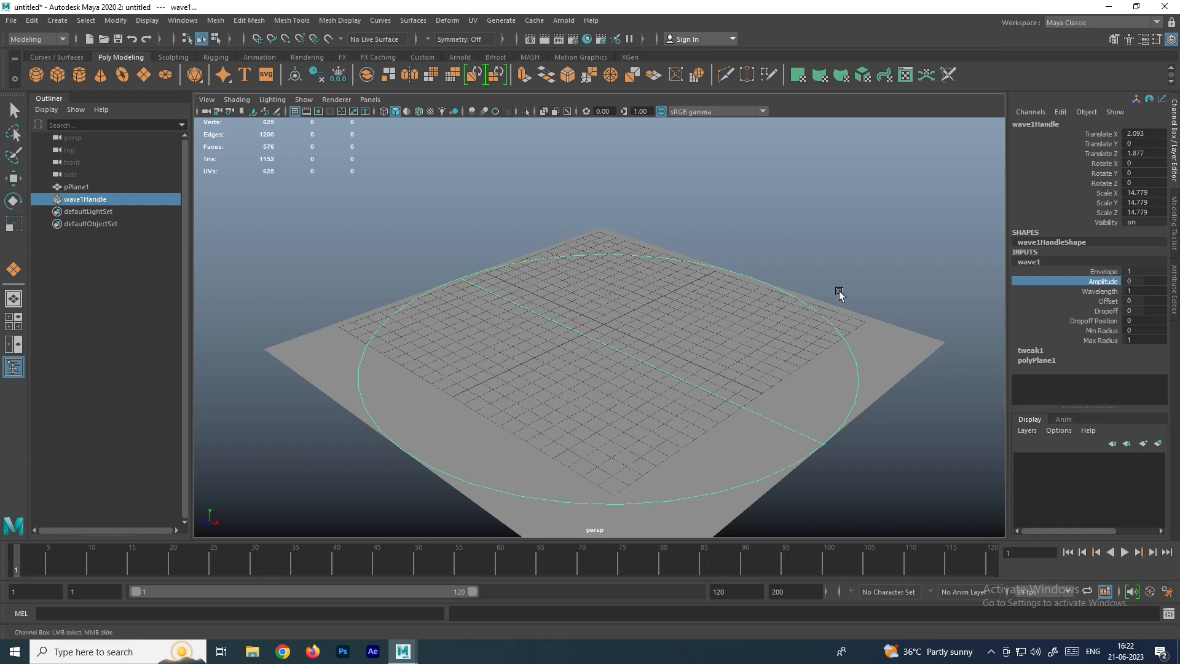
scroll(799, 292, "up", 3)
mouse_move(691, 281)
middle_mouse_down()
mouse_move(680, 276)
mouse_move(725, 276)
mouse_move(680, 276)
middle_mouse_up()
key("ctrl+z")
- Set the wave's Amplitude to 0.02 and its Wavelength to 0.4 to form ripples on the plane
left_click(1143, 281)
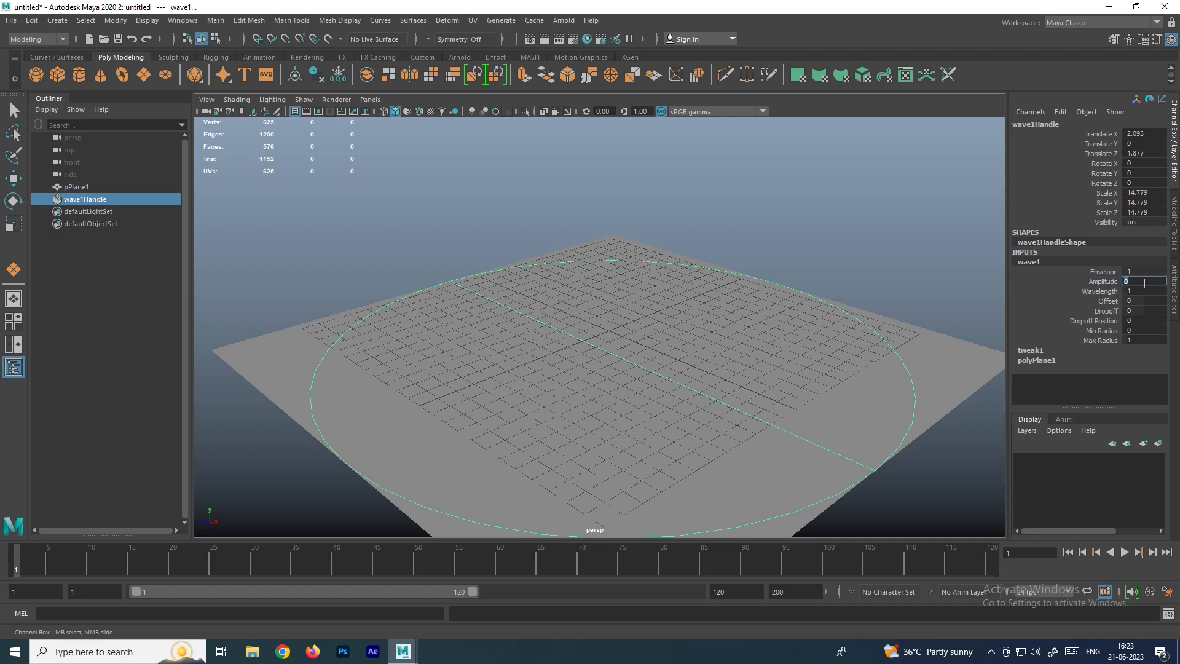
key("Return")
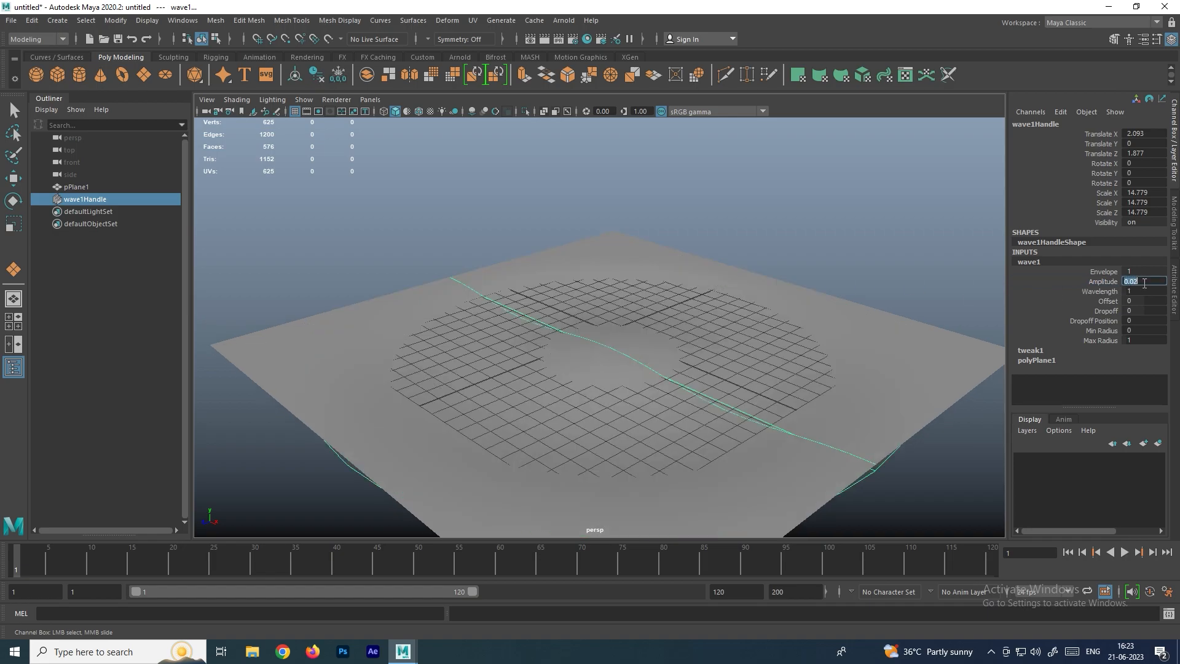
left_click(1100, 291)
middle_click_drag(725, 264, 722, 266)
left_click(783, 248)
mouse_move(761, 281)
left_mouse_down("alt")
mouse_move(750, 289)
mouse_move(772, 279)
left_mouse_up("alt")
middle_click_drag(711, 337, 711, 305, "alt")
- Select the rippled plane and set its wave Offset to 2.9
left_click(706, 324)
left_click(811, 239)
left_click_drag(812, 240, 712, 320, "alt")
left_click(706, 322)
left_click(1028, 261)
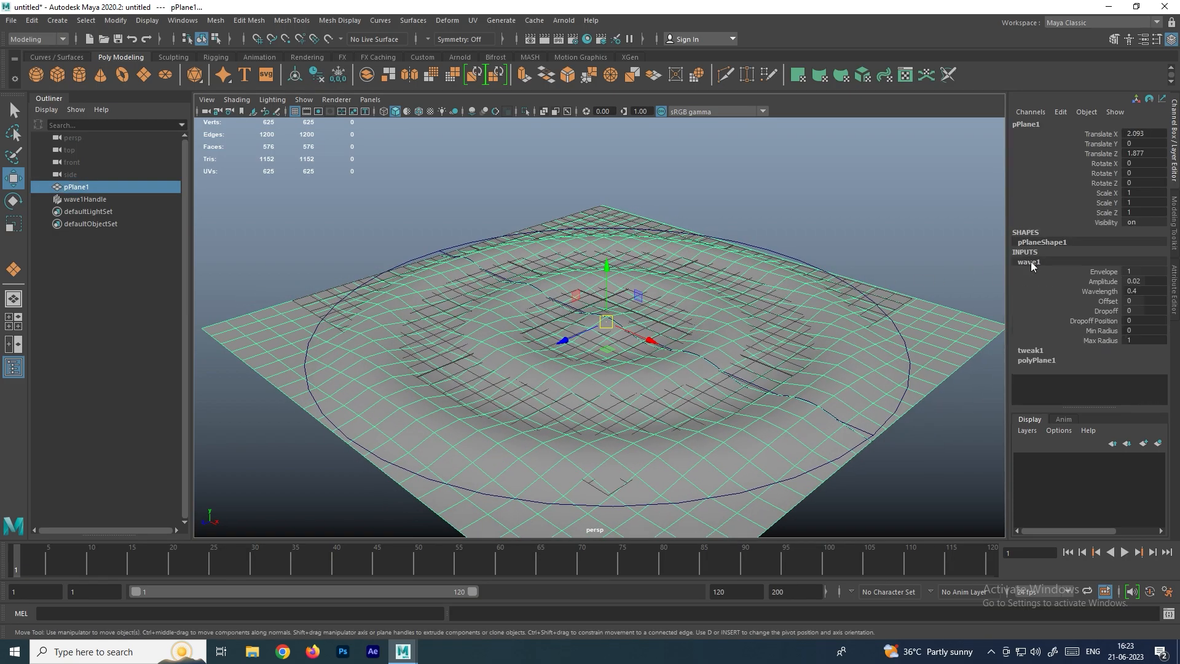
left_click(1104, 301)
middle_click_drag(714, 285, 733, 283)
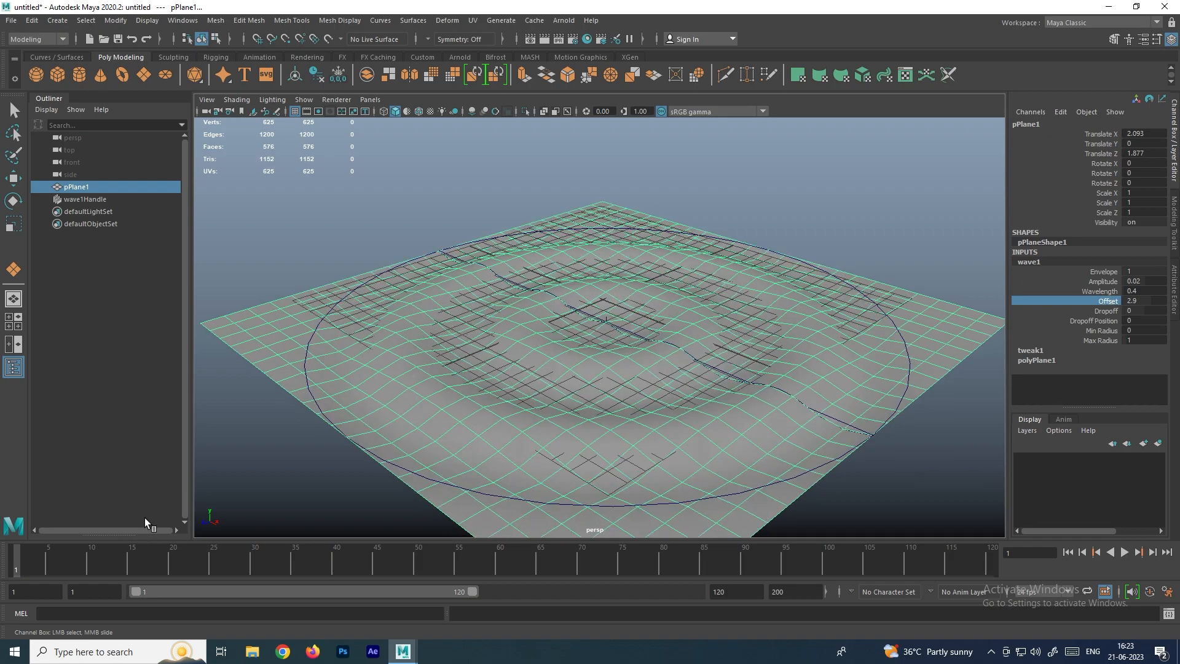
- Set a keyframe on the wave's Offset at frame 1
right_click(1104, 298)
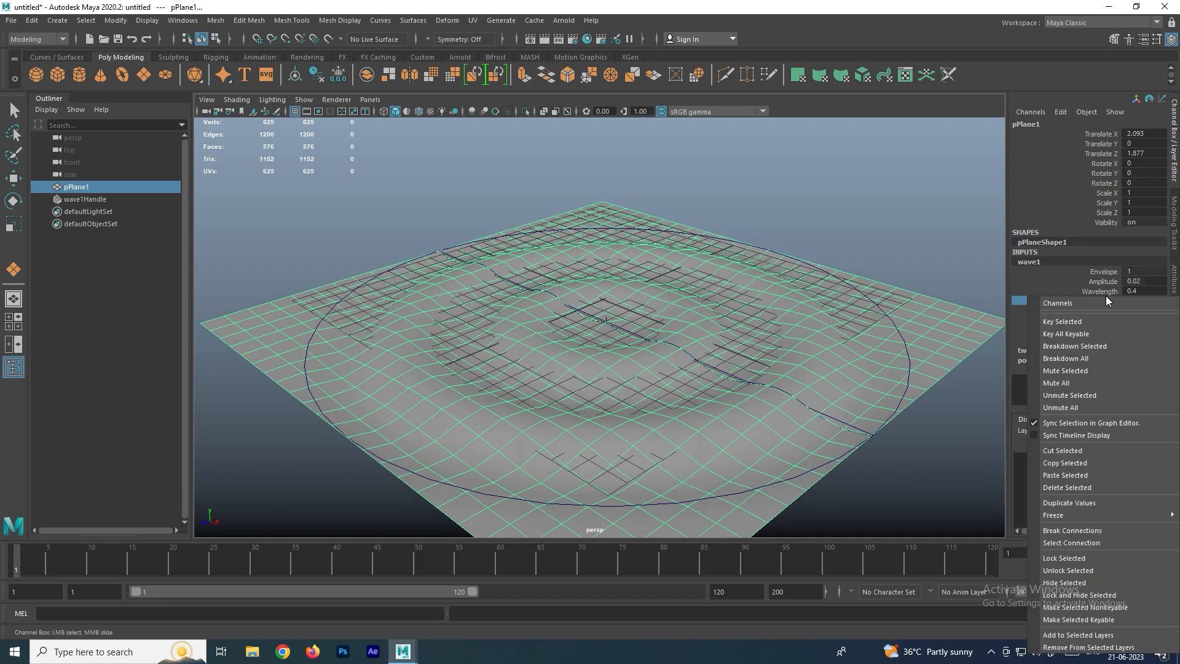
left_click(1011, 296)
right_click(1100, 299)
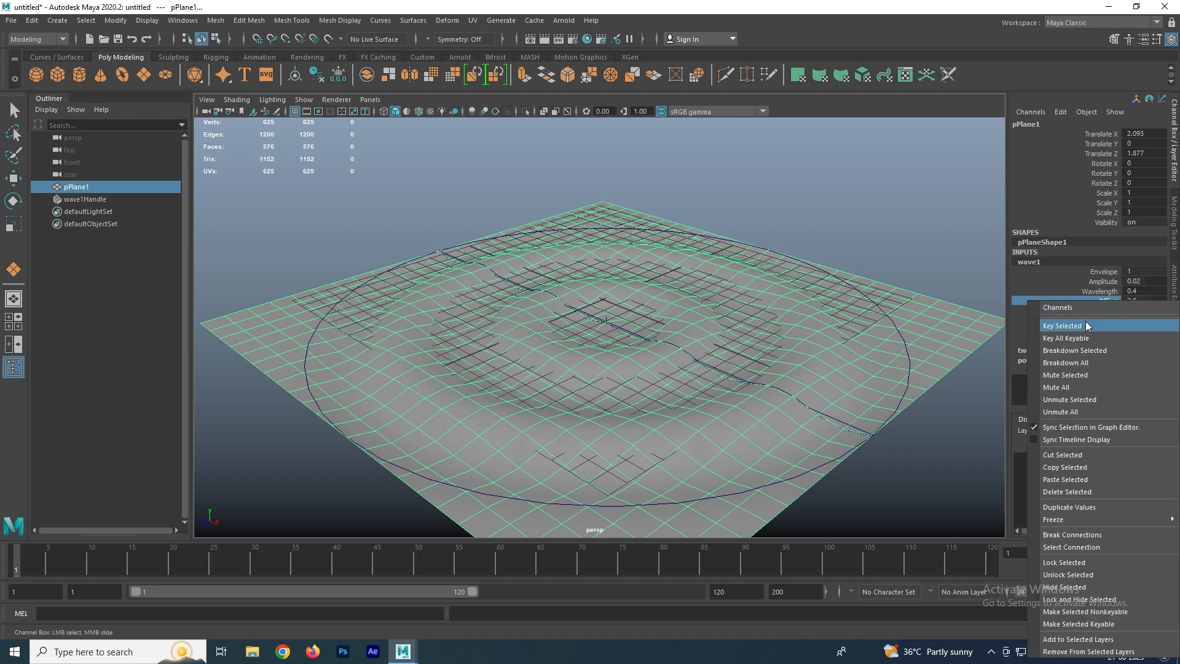
left_click(1082, 322)
- Set the wave's Offset to 10 at frame 85 and keyframe it
key("alt+v")
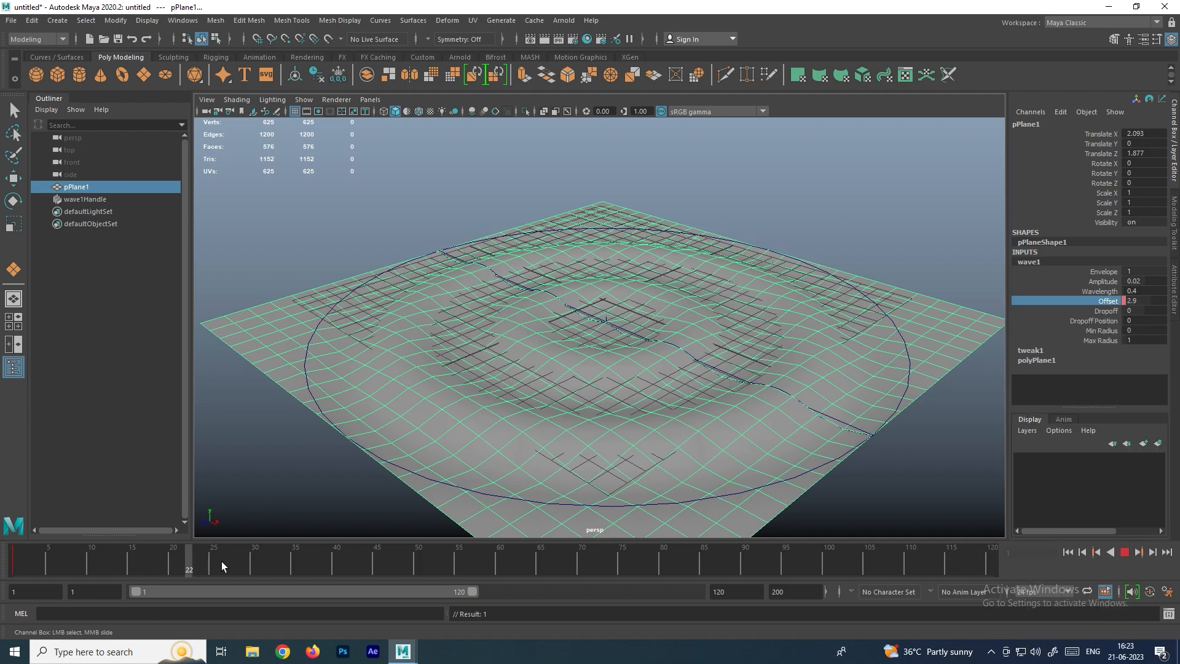
key("alt+v")
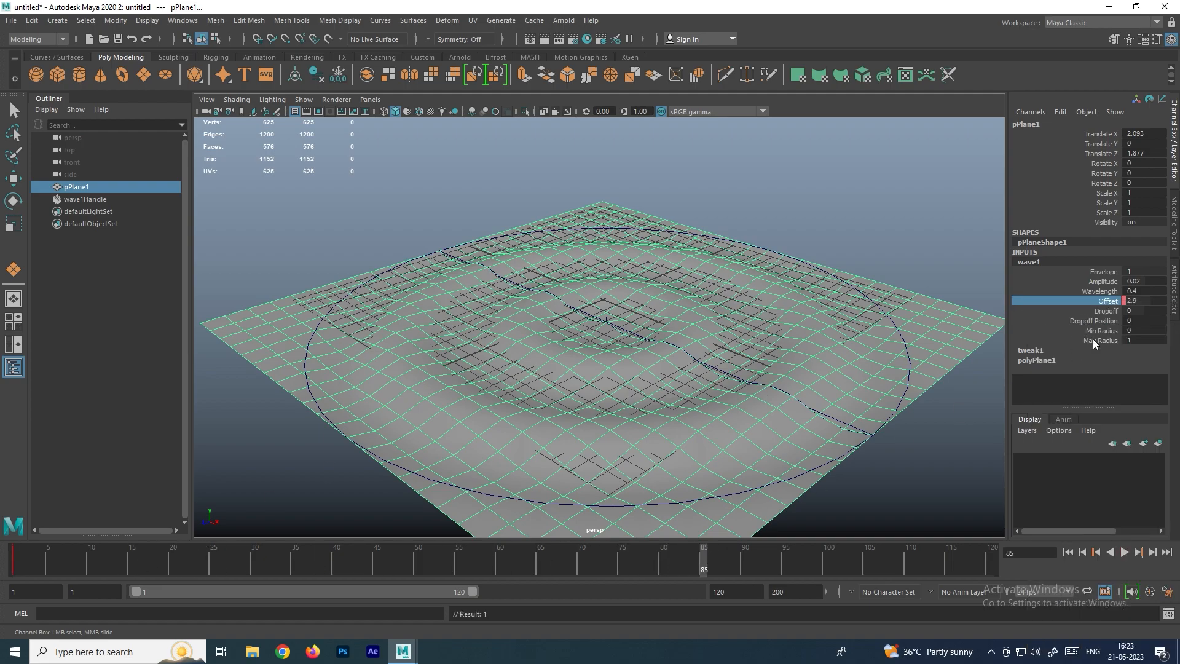
left_click(1143, 301)
type("10")
key("Return")
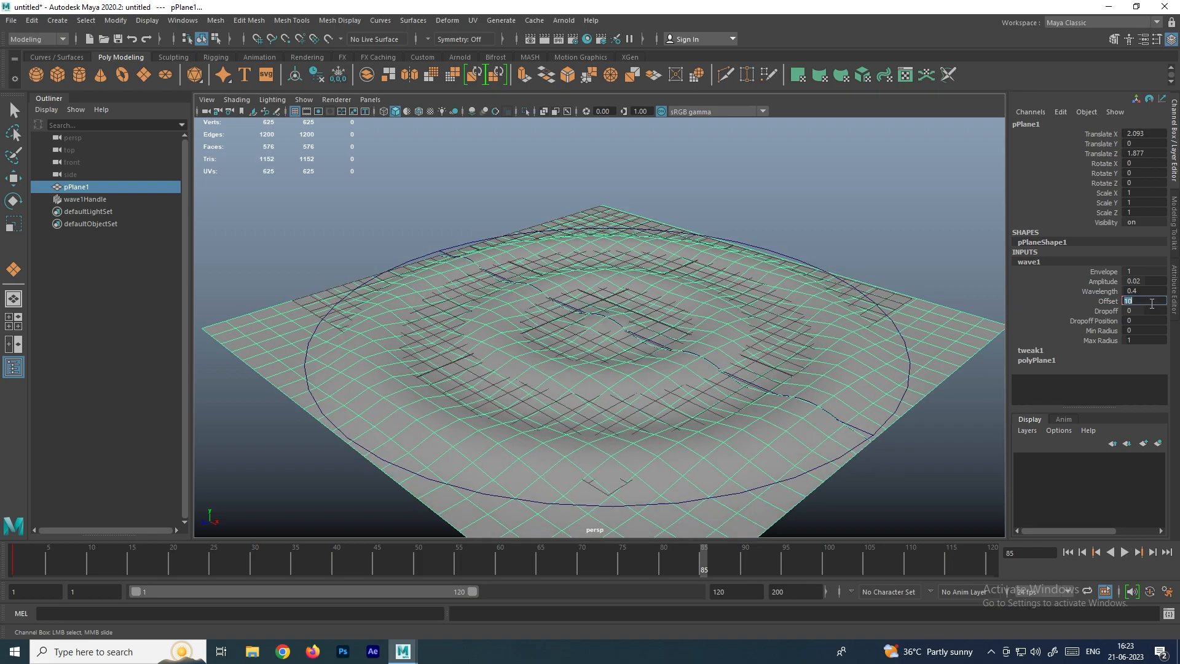
left_click(1111, 301)
right_click(1119, 301)
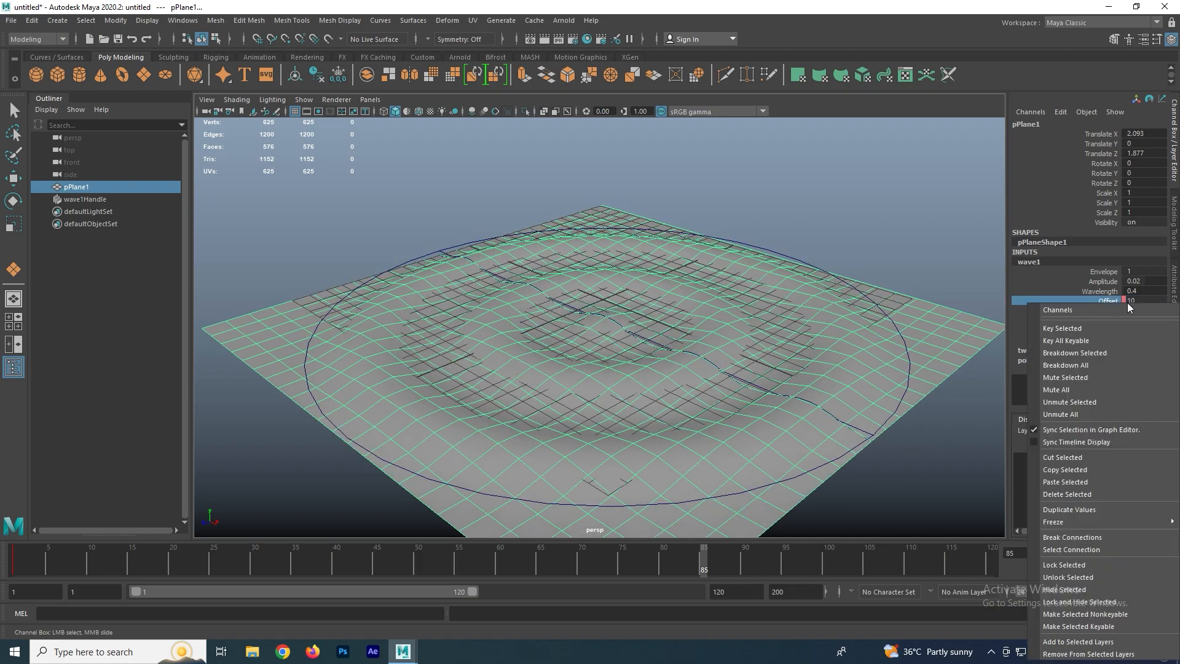
left_click(1070, 334)
- Scrub and play back the Offset animation, examining how the ripples move across the plane
left_click_drag(701, 564, 198, 562)
left_click(1124, 552)
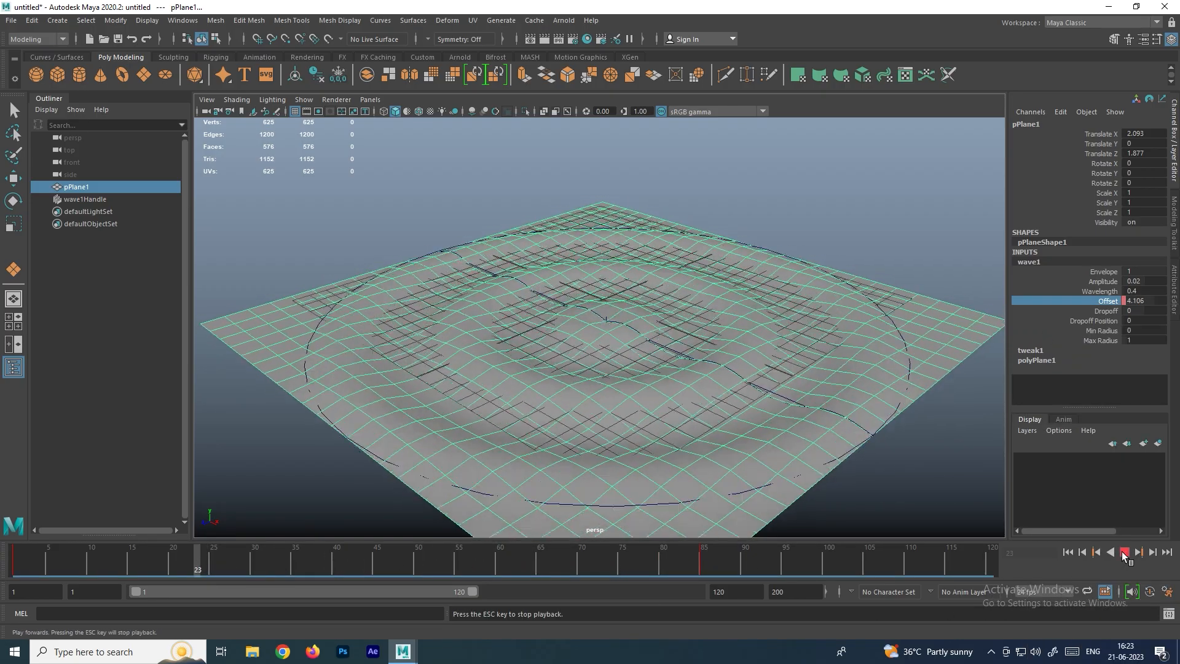
left_click(1124, 552)
left_click_drag(659, 350, 637, 297, "alt")
scroll(663, 329, "down", 2)
scroll(647, 332, "down", 3)
scroll(623, 324, "up", 2)
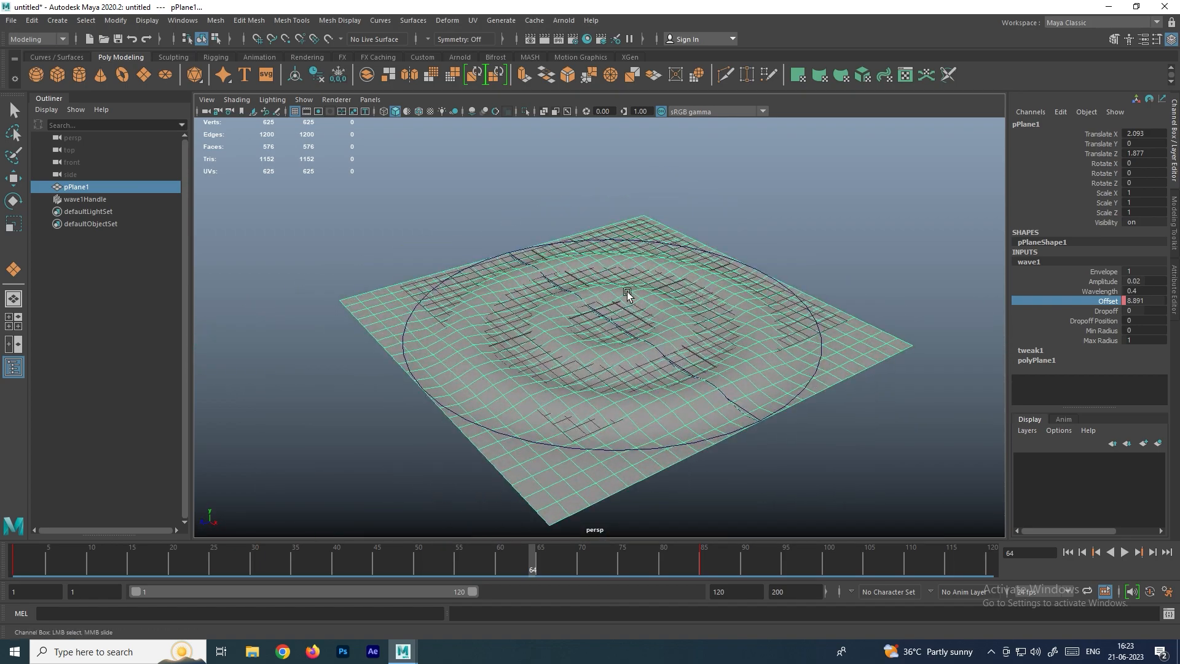
key("w")
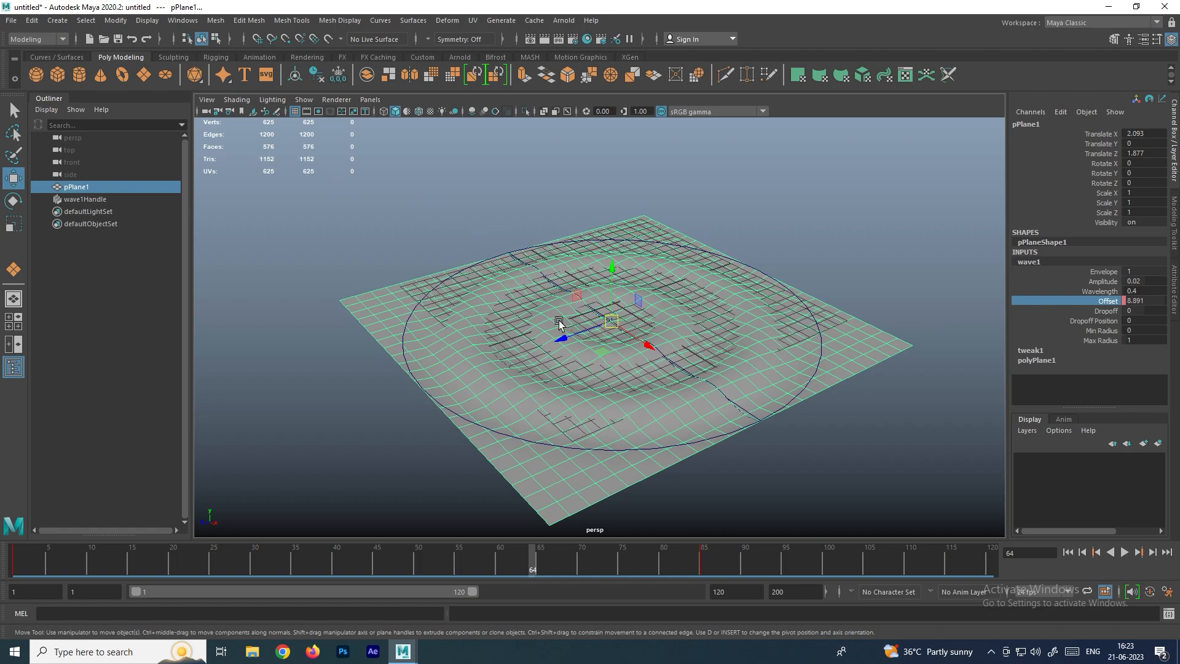
left_click_drag(534, 306, 633, 370, "alt")
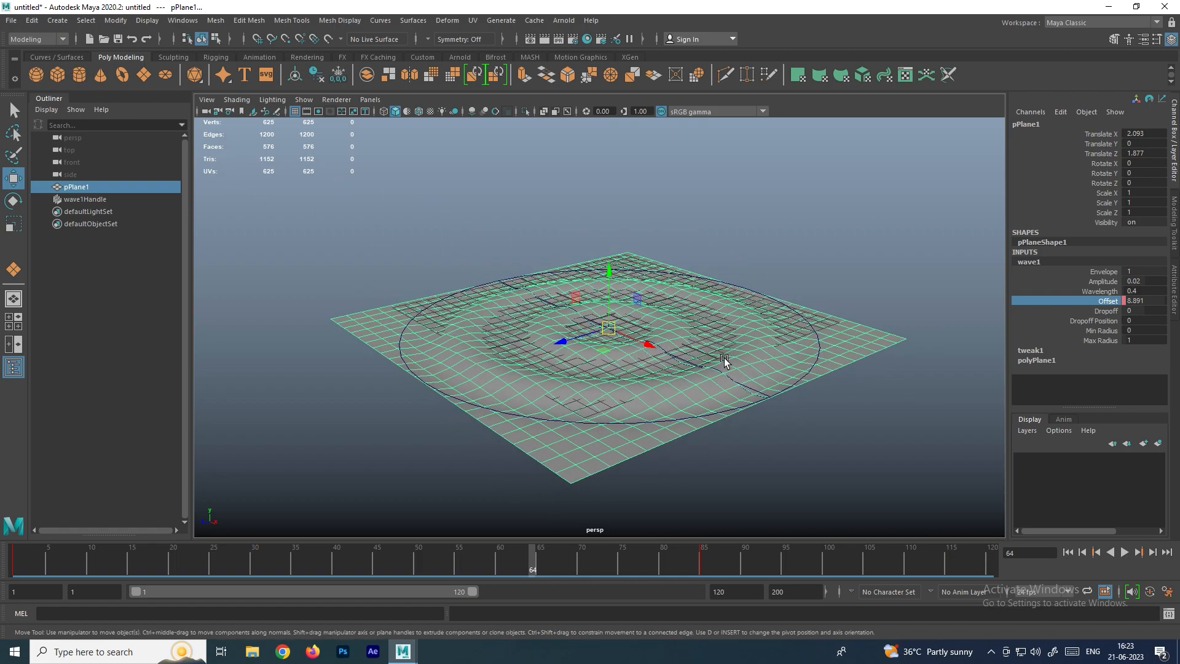
left_click(767, 291)
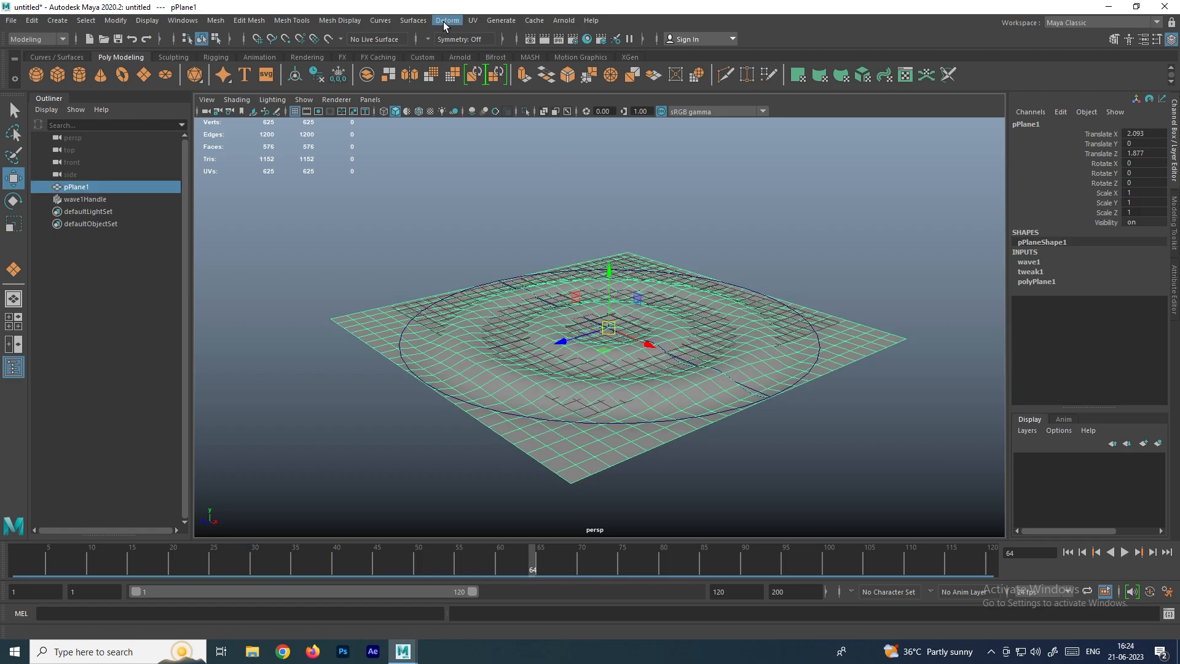
left_click(447, 21)
mouse_move(518, 219)
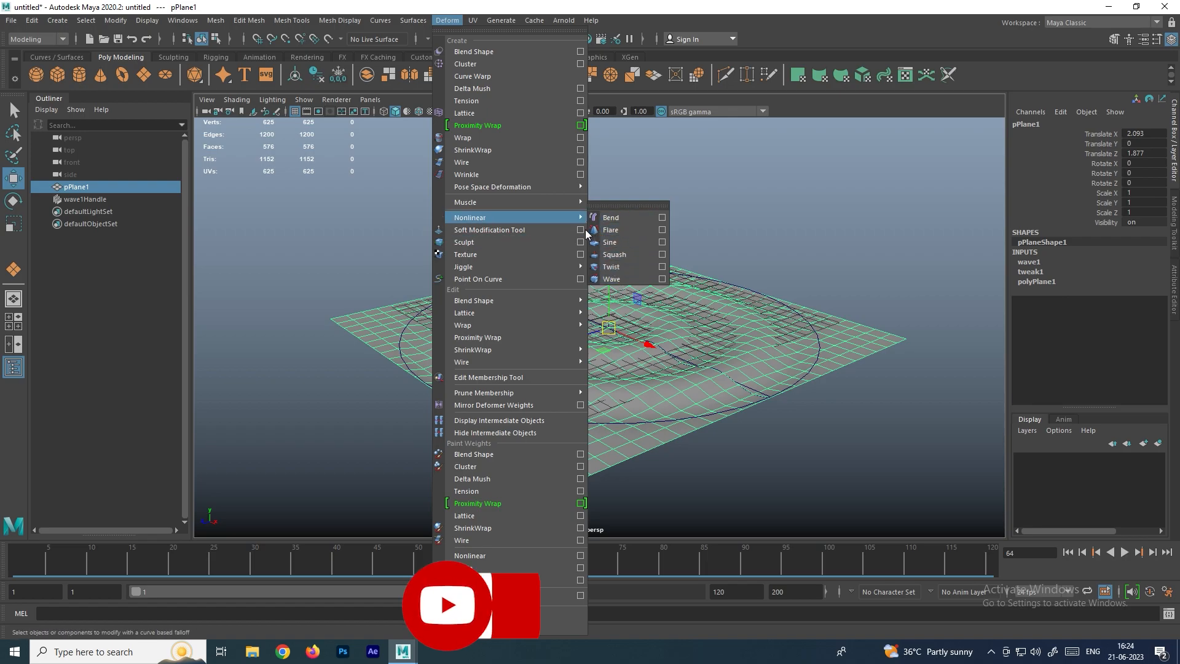
left_click(834, 238)
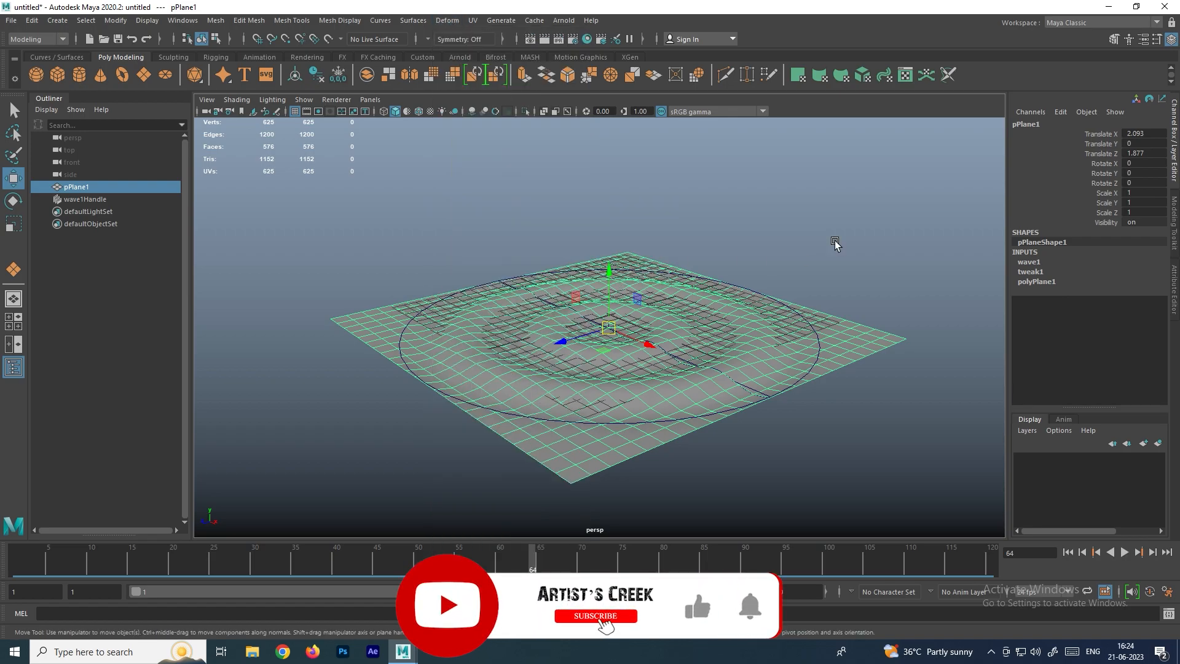
left_click_drag(613, 286, 675, 274, "alt")
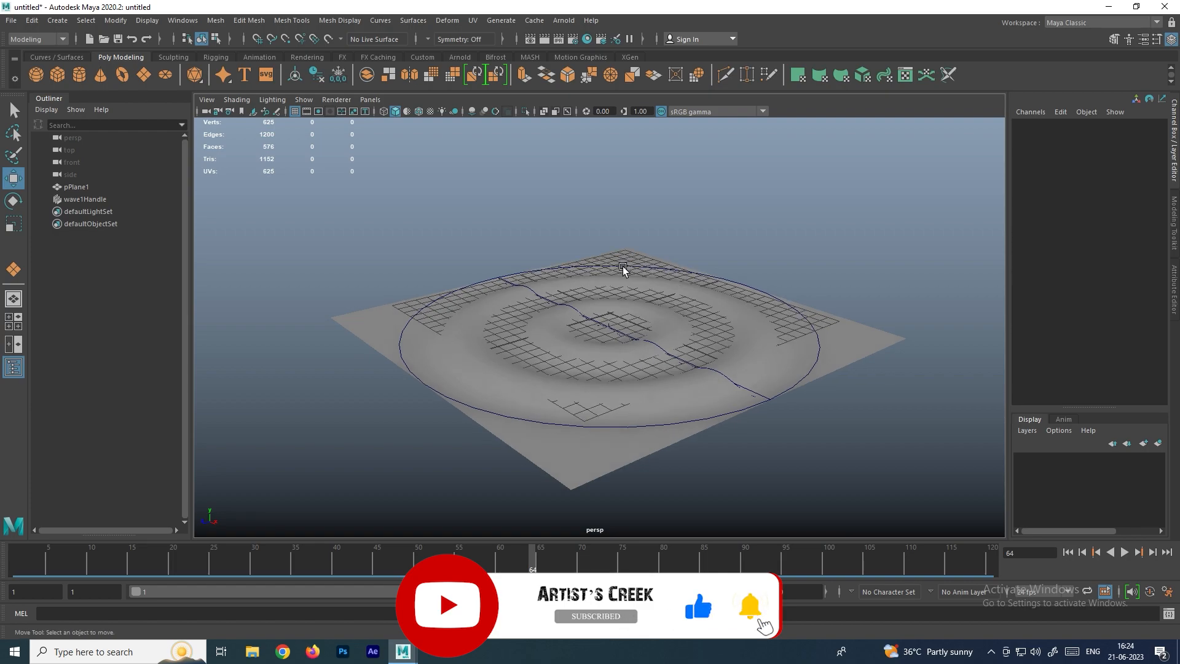